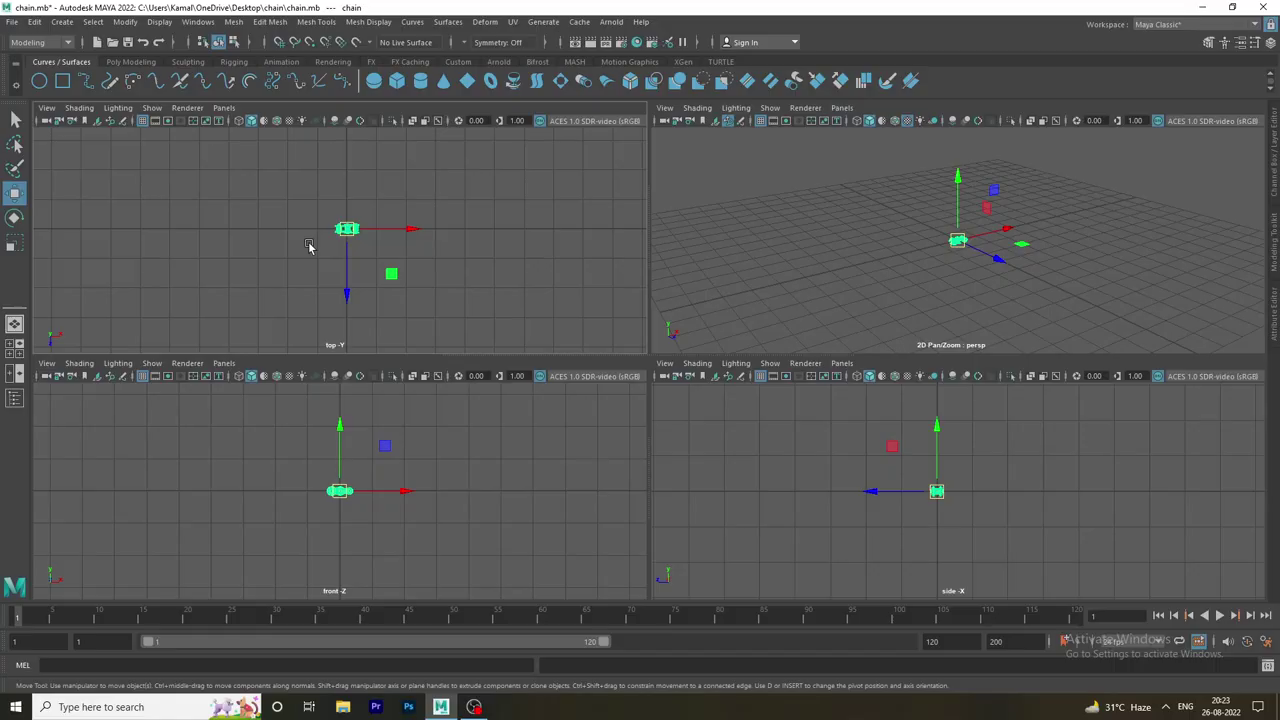
Maximize the top view of chain.mb, showing the single chain link at the origin.
{"action": "key", "text": "space"}
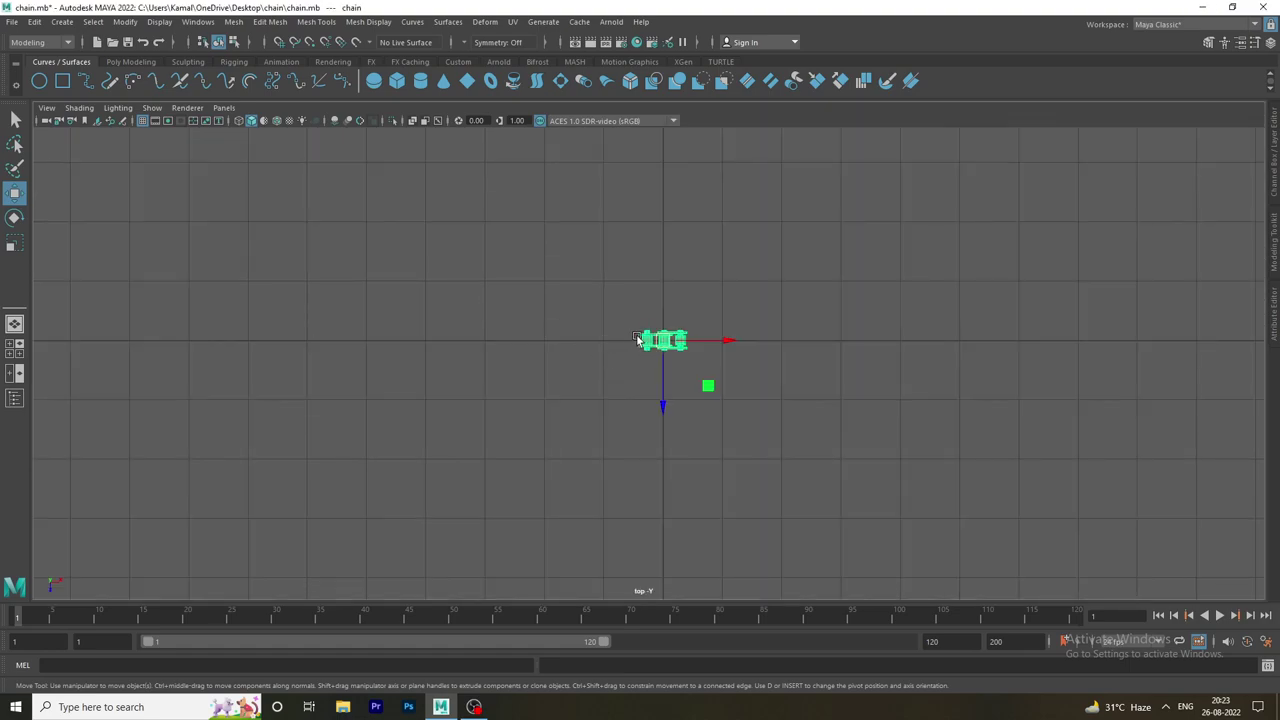
Frame the chain link in the perspective view with wireframe drawn over the shading.
{"action": "scroll", "coordinate": [890, 454], "scroll_direction": "up", "scroll_amount": 5}
{"action": "left_click", "coordinate": [929, 423]}
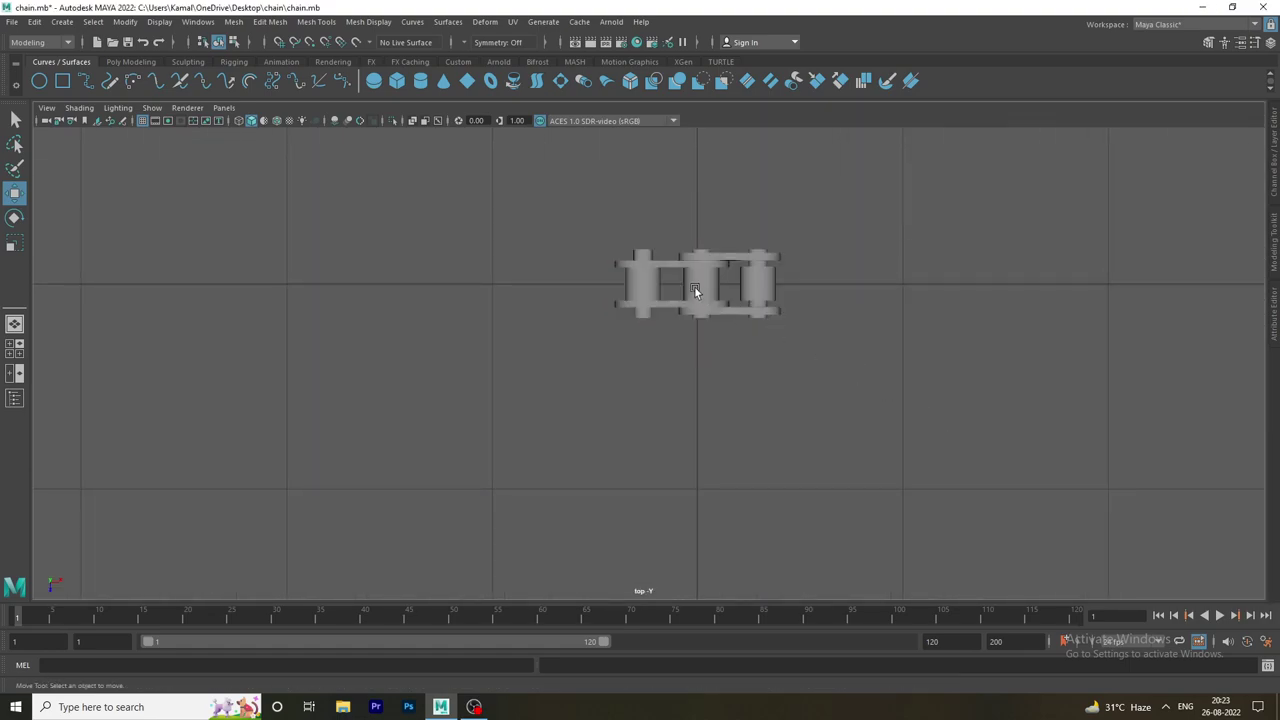
{"action": "left_click", "coordinate": [694, 289]}
{"action": "left_click", "coordinate": [335, 240]}
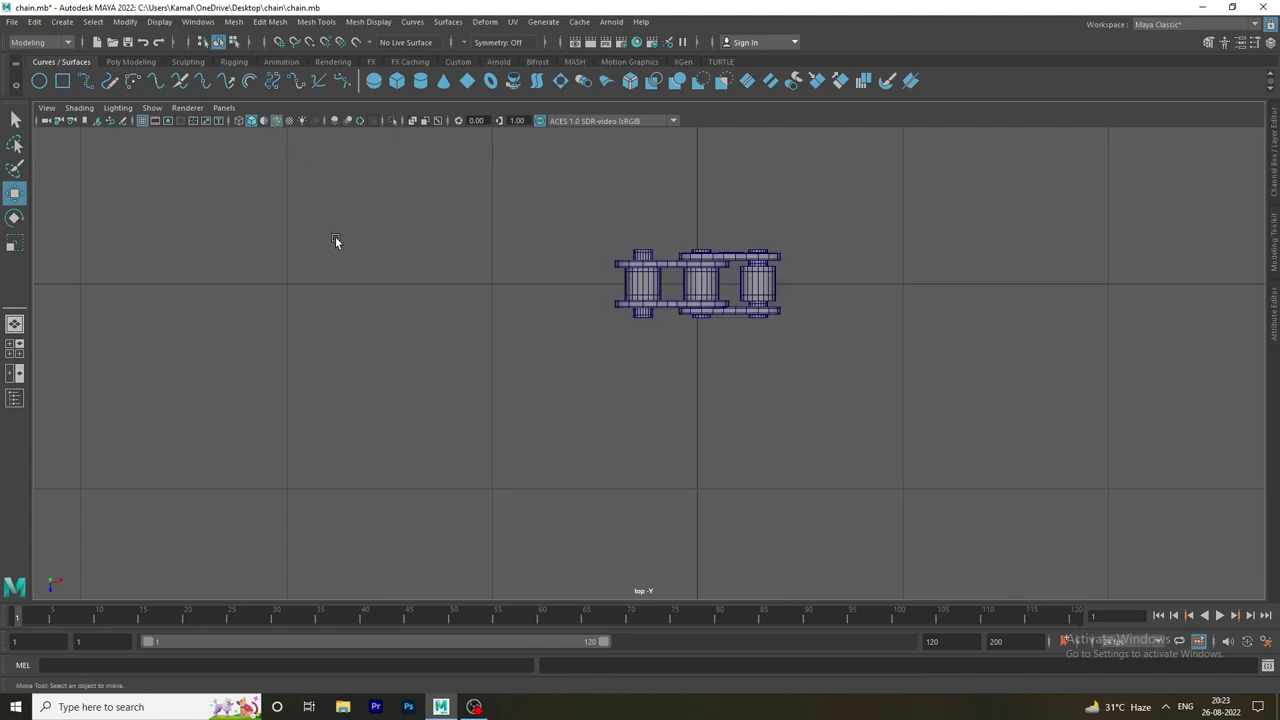
{"action": "key", "text": "space"}
{"action": "key", "text": "space"}
{"action": "left_click_drag", "start_coordinate": [566, 277], "coordinate": [737, 400]}
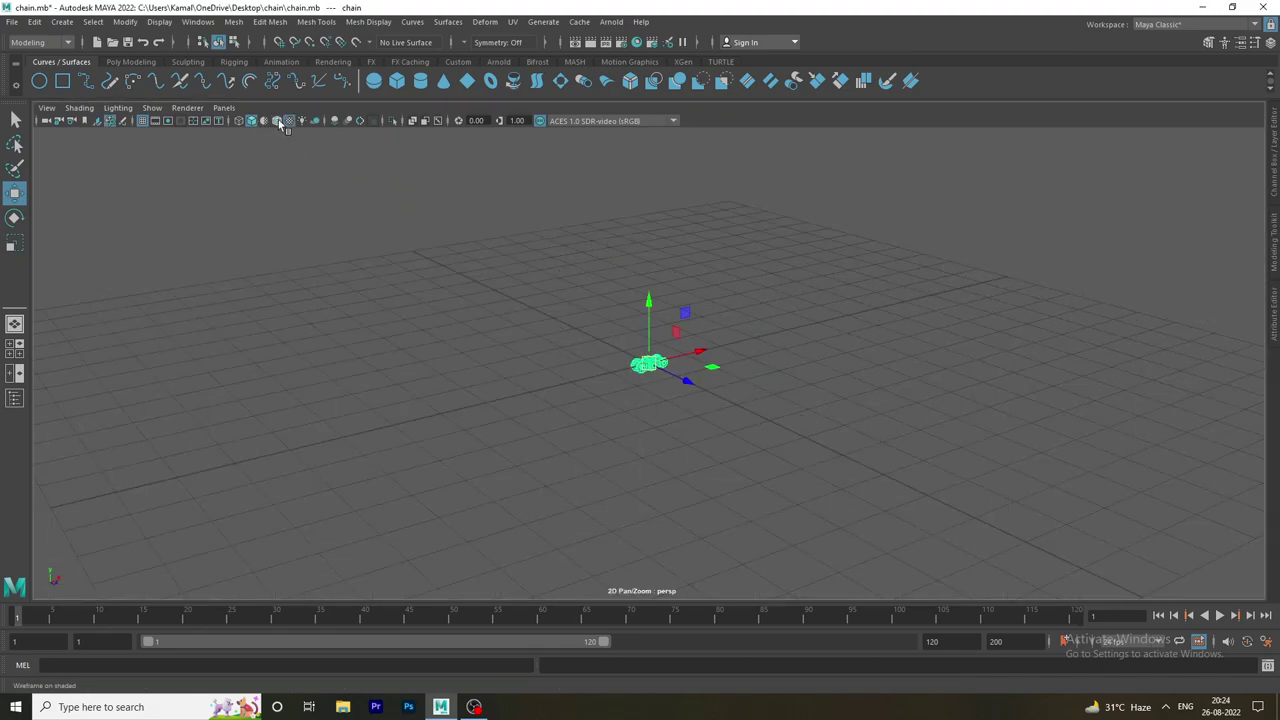
{"action": "left_click", "coordinate": [575, 300]}
{"action": "mouse_move", "coordinate": [575, 300]}
{"action": "left_mouse_down", "text": "alt"}
{"action": "mouse_move", "coordinate": [691, 335]}
{"action": "mouse_move", "coordinate": [704, 399]}
{"action": "mouse_move", "coordinate": [608, 395]}
{"action": "mouse_move", "coordinate": [838, 406]}
{"action": "mouse_move", "coordinate": [764, 392]}
{"action": "left_mouse_up", "text": "alt"}
{"action": "key", "text": "f"}
{"action": "scroll", "coordinate": [684, 346], "scroll_direction": "down", "scroll_amount": 5}
Maximize the front view and turn on Wireframe on Shaded for the chain link.
{"action": "key", "text": "space"}
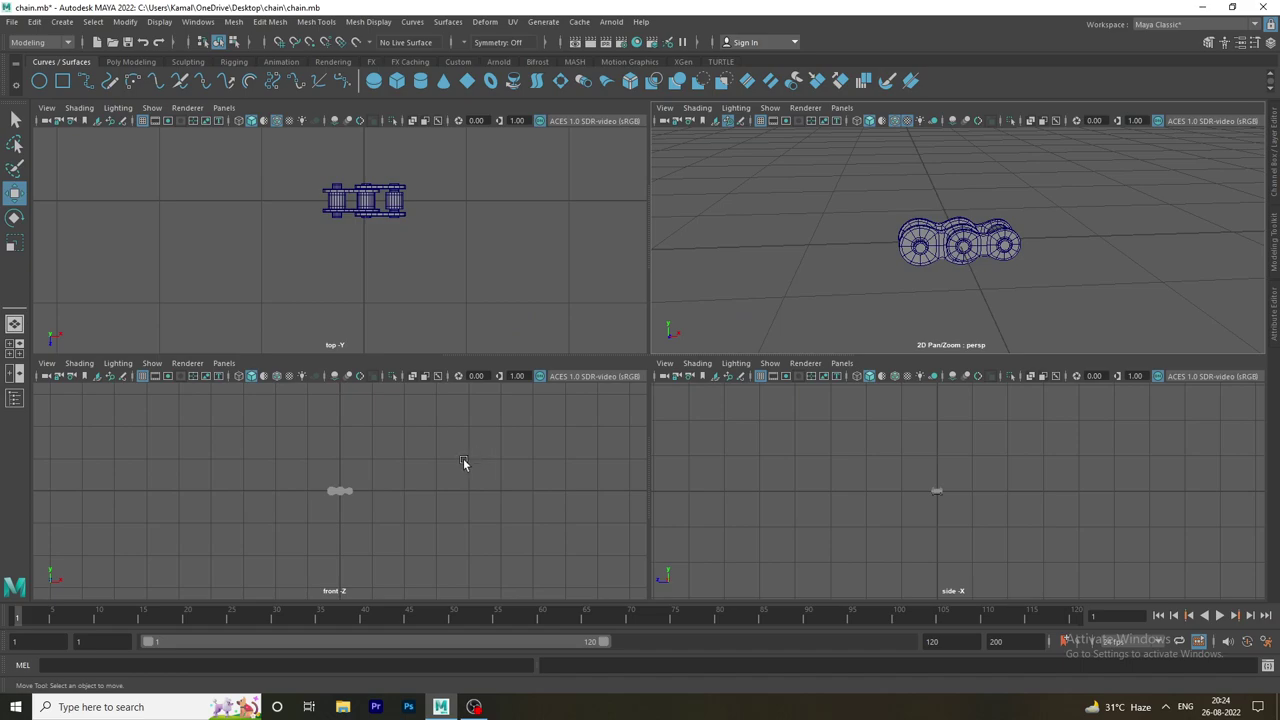
{"action": "key", "text": "space"}
{"action": "left_click_drag", "start_coordinate": [683, 311], "coordinate": [635, 372]}
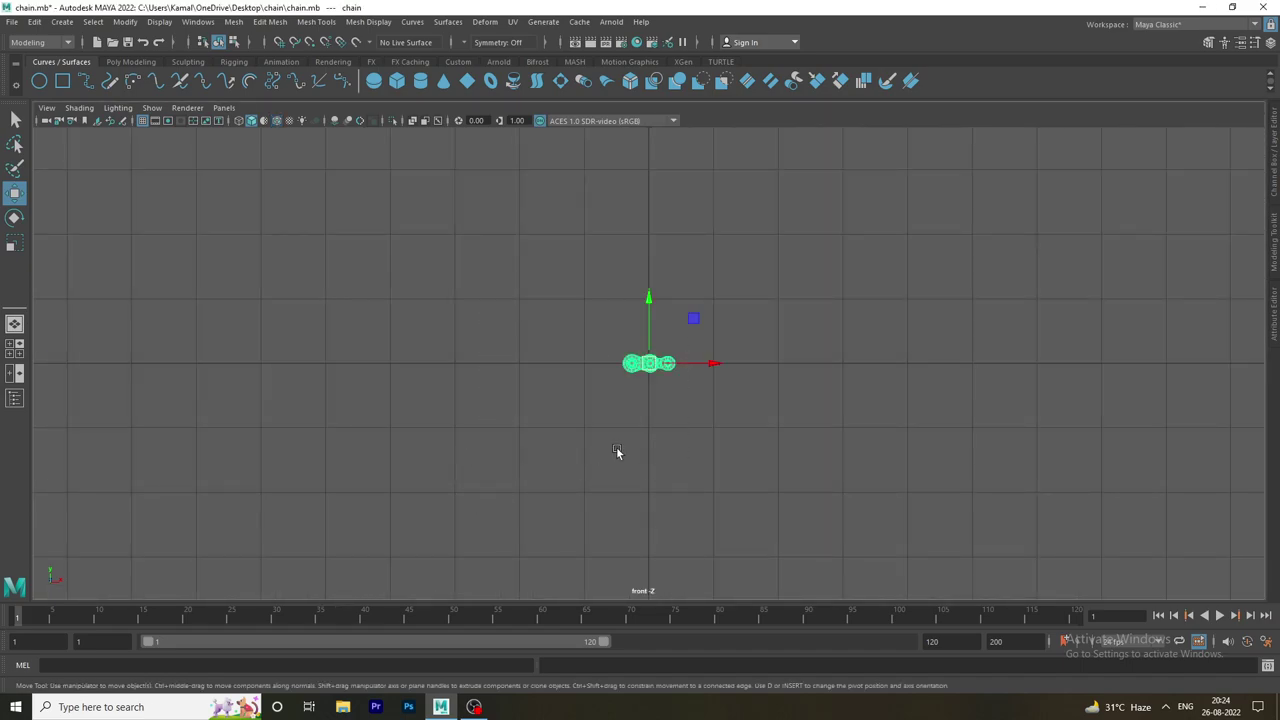
{"action": "scroll", "coordinate": [692, 435], "scroll_direction": "up", "scroll_amount": 1}
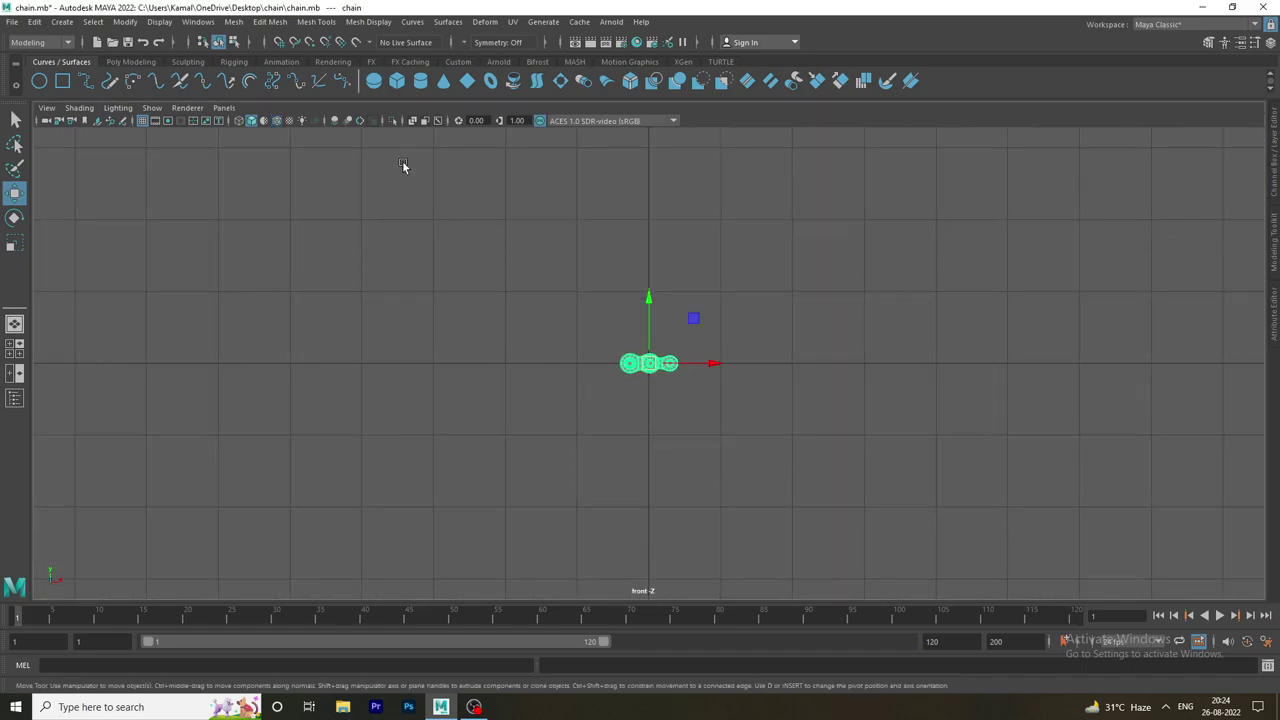
{"action": "left_click", "coordinate": [276, 120]}
{"action": "left_click", "coordinate": [312, 247]}
Create a NURBS circle at the origin and rotate it 90 degrees on X in the Channel Box.
{"action": "left_click", "coordinate": [39, 80]}
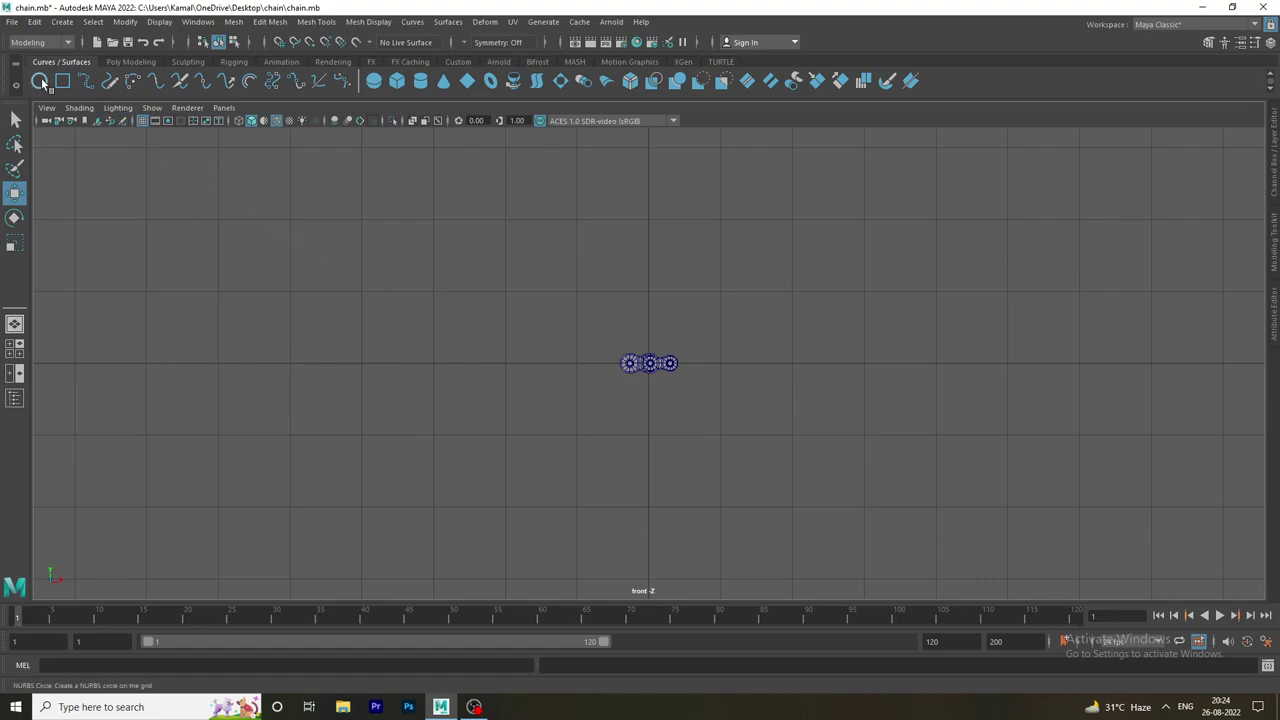
{"action": "left_click", "coordinate": [1274, 172]}
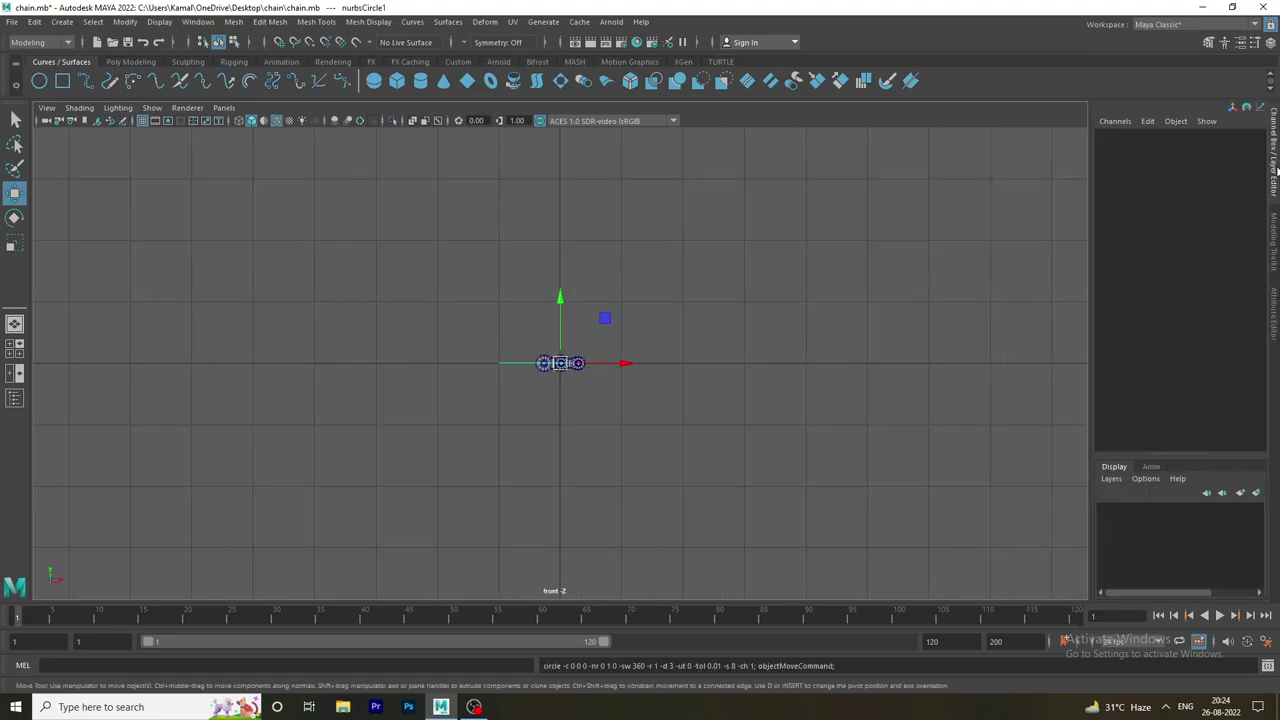
{"action": "left_click", "coordinate": [15, 218]}
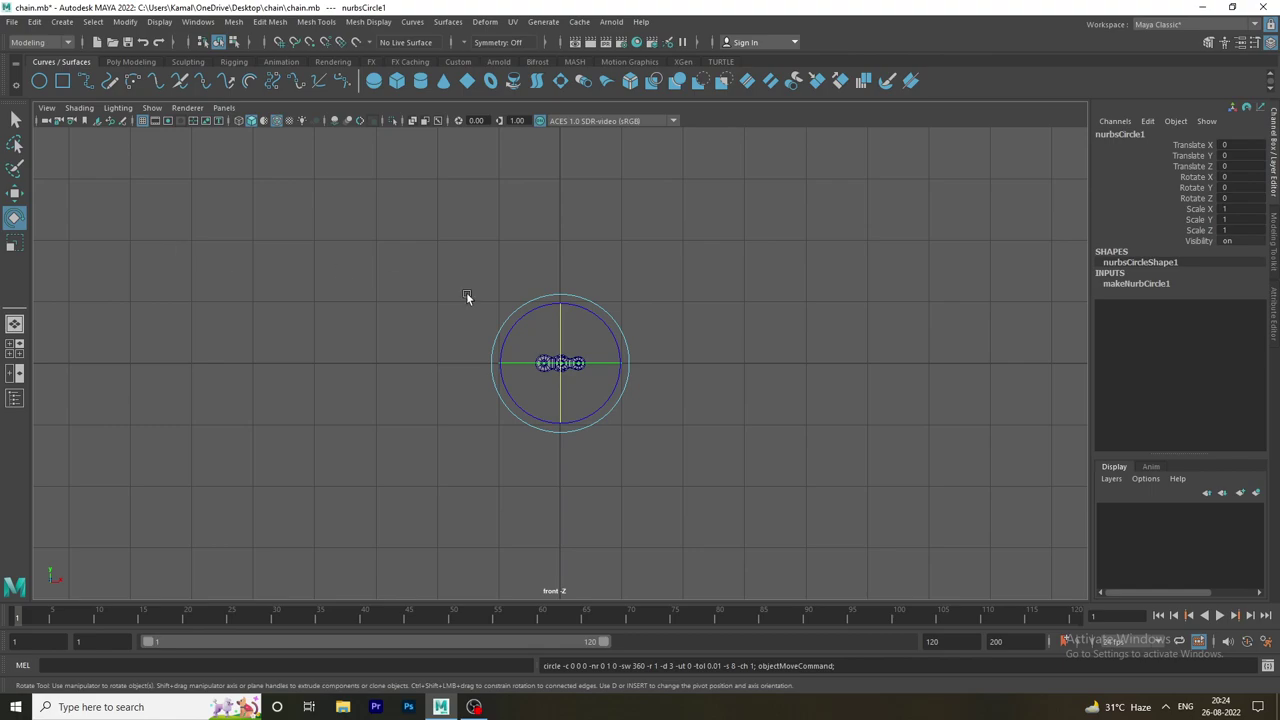
{"action": "left_click_drag", "start_coordinate": [557, 327], "coordinate": [560, 395]}
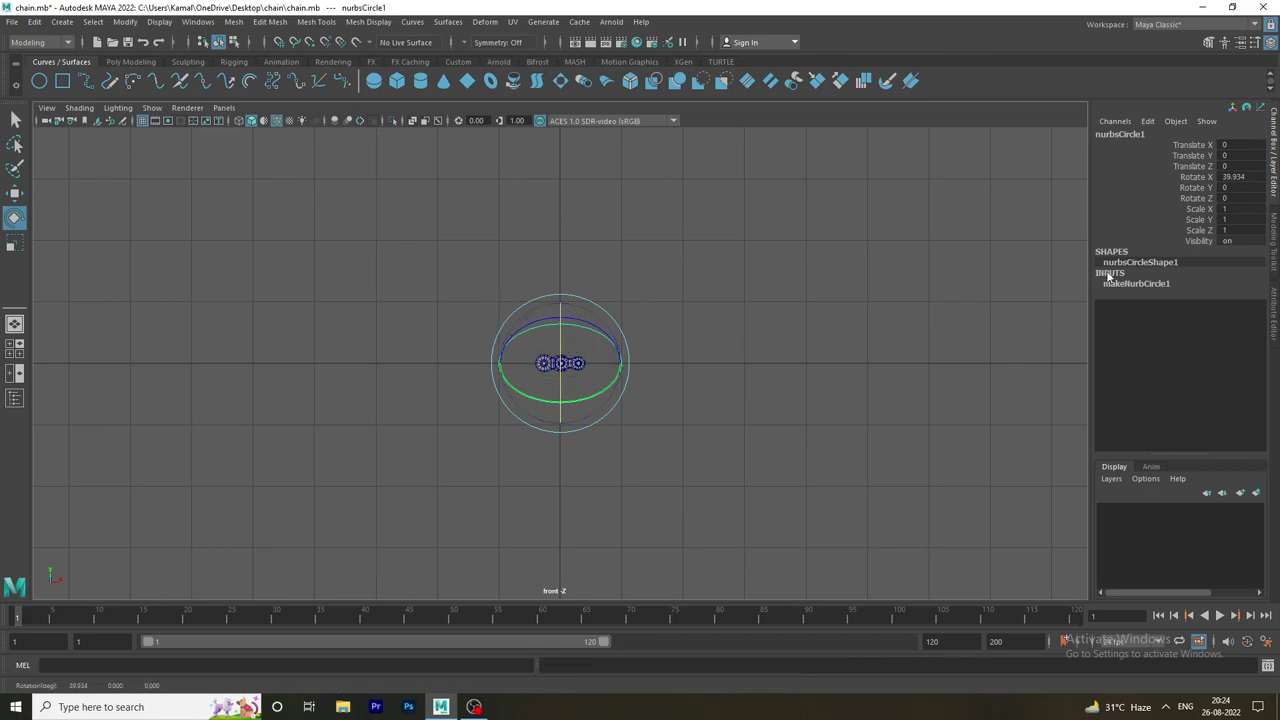
{"action": "double_click", "coordinate": [1248, 176]}
{"action": "type", "text": "0"}
{"action": "key", "text": "Return"}
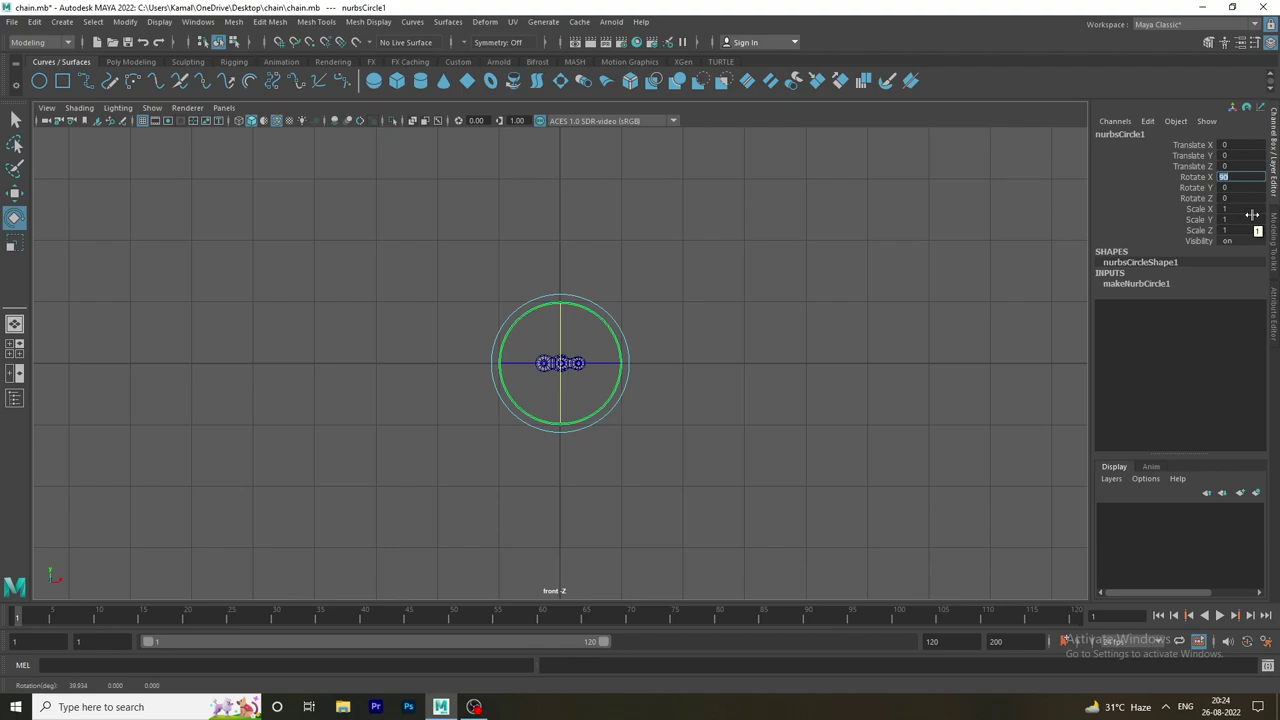
{"action": "left_click", "coordinate": [560, 475]}
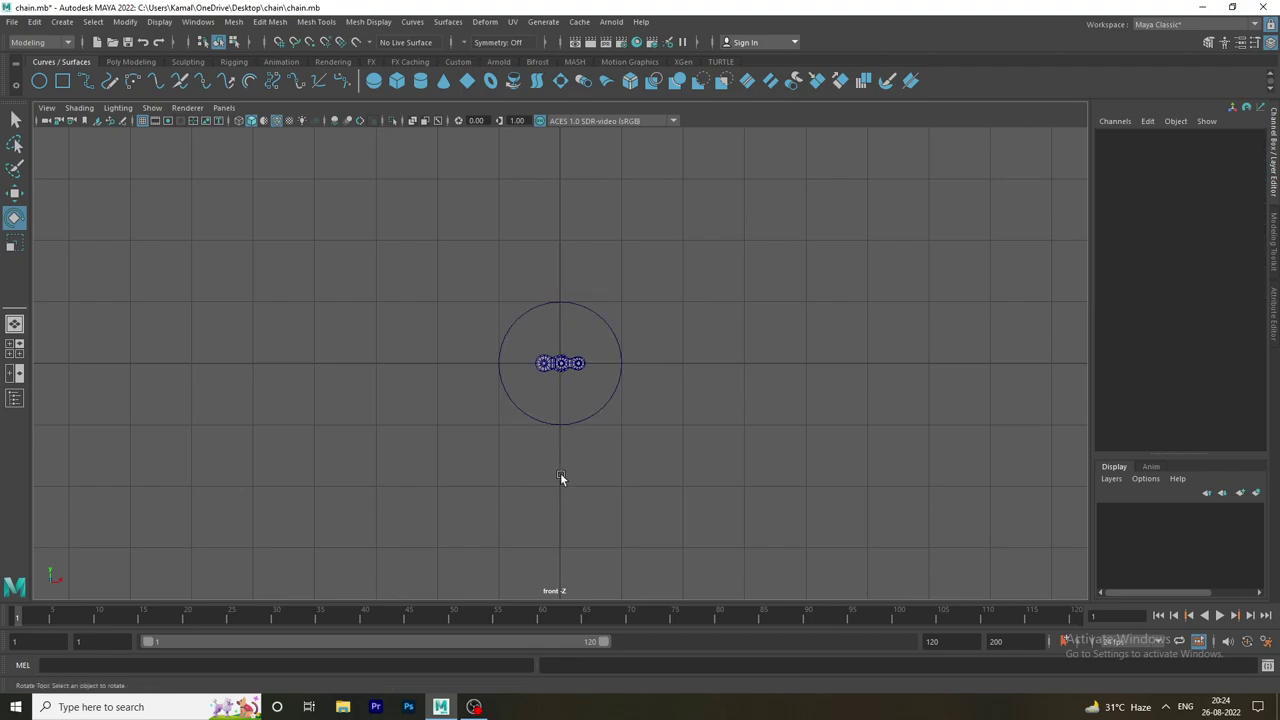
{"action": "left_click", "coordinate": [586, 408]}
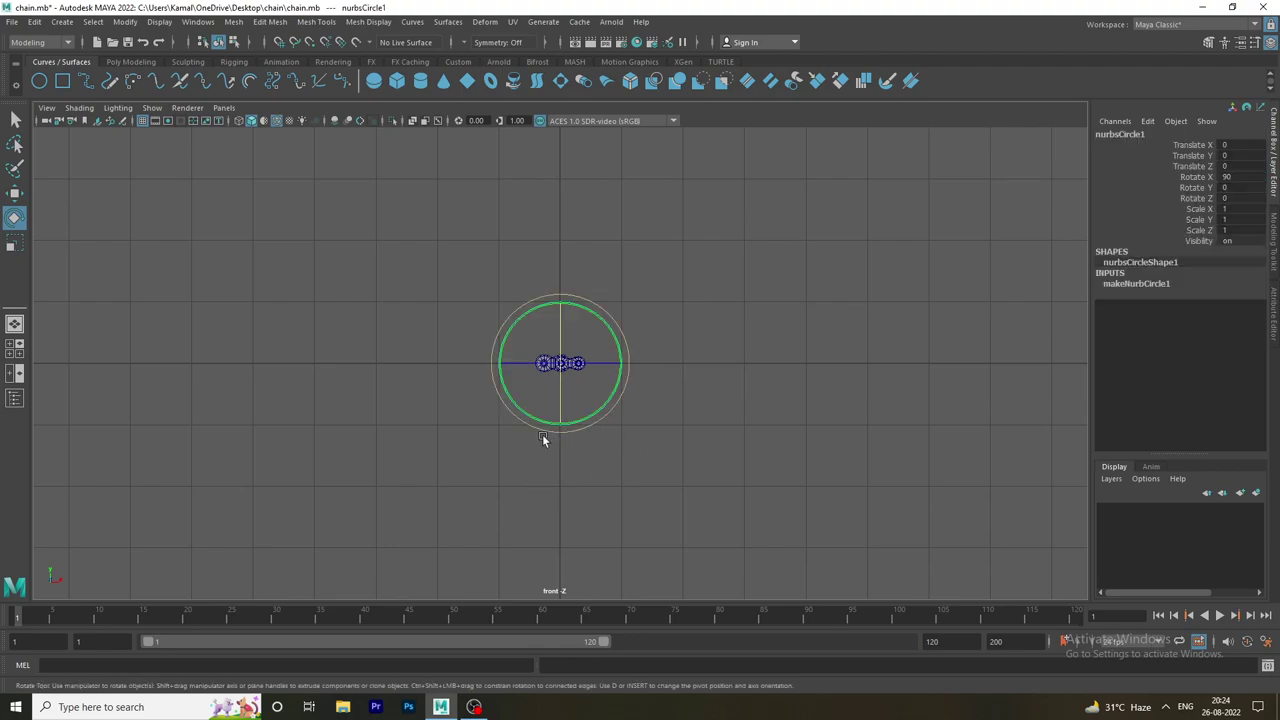
Scale nurbsCircle1 uniformly to about 2.662 and orbit the perspective view around it.
{"action": "left_click", "coordinate": [15, 243]}
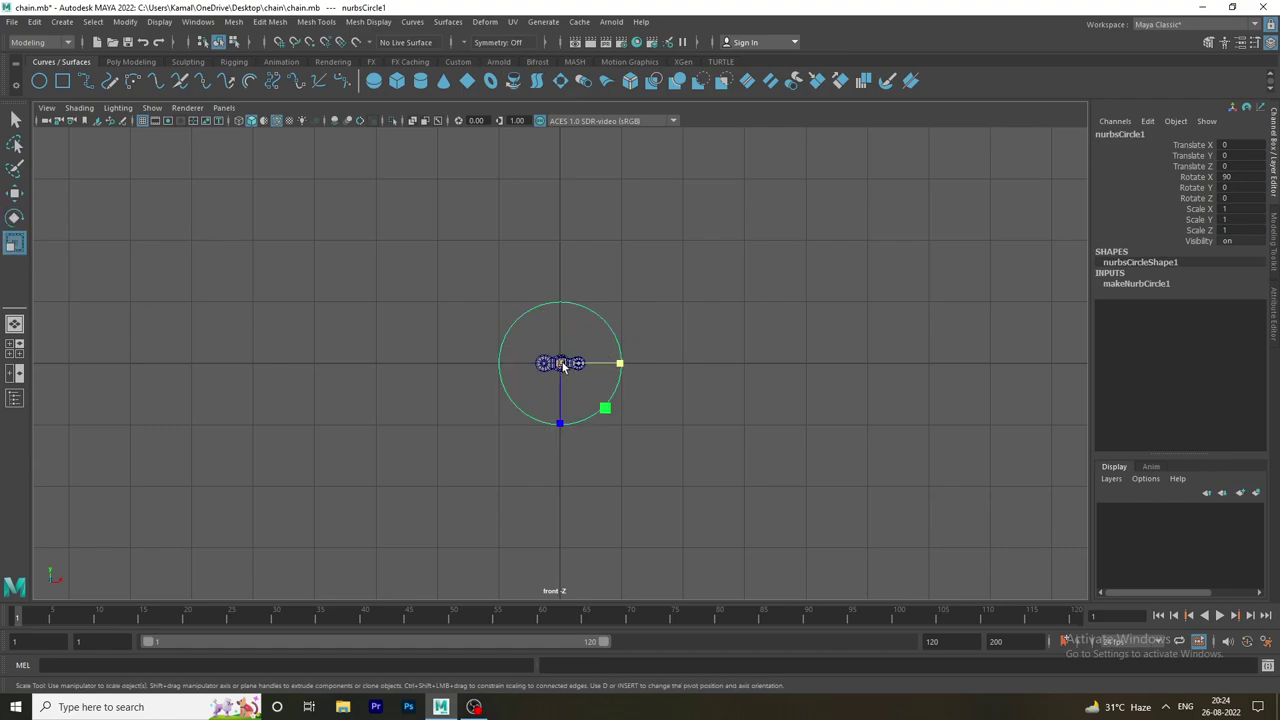
{"action": "left_click_drag", "start_coordinate": [563, 366], "coordinate": [624, 400]}
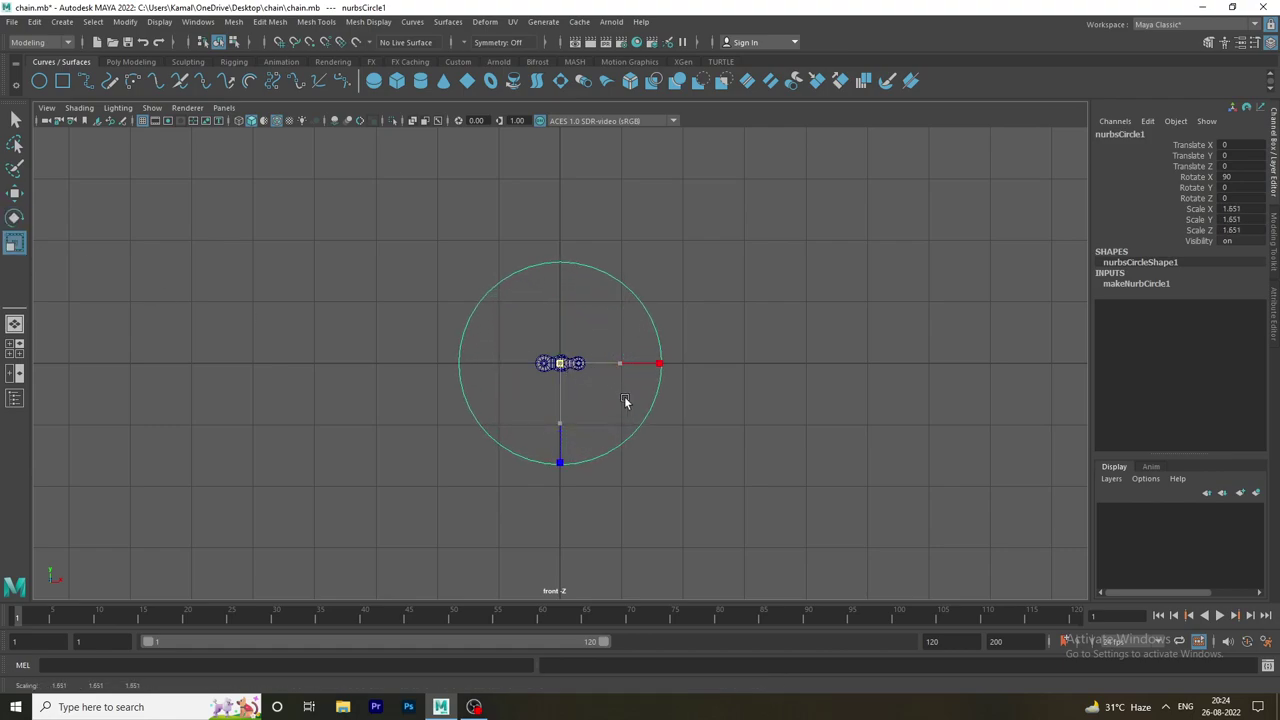
{"action": "left_click_drag", "start_coordinate": [624, 400], "coordinate": [670, 425]}
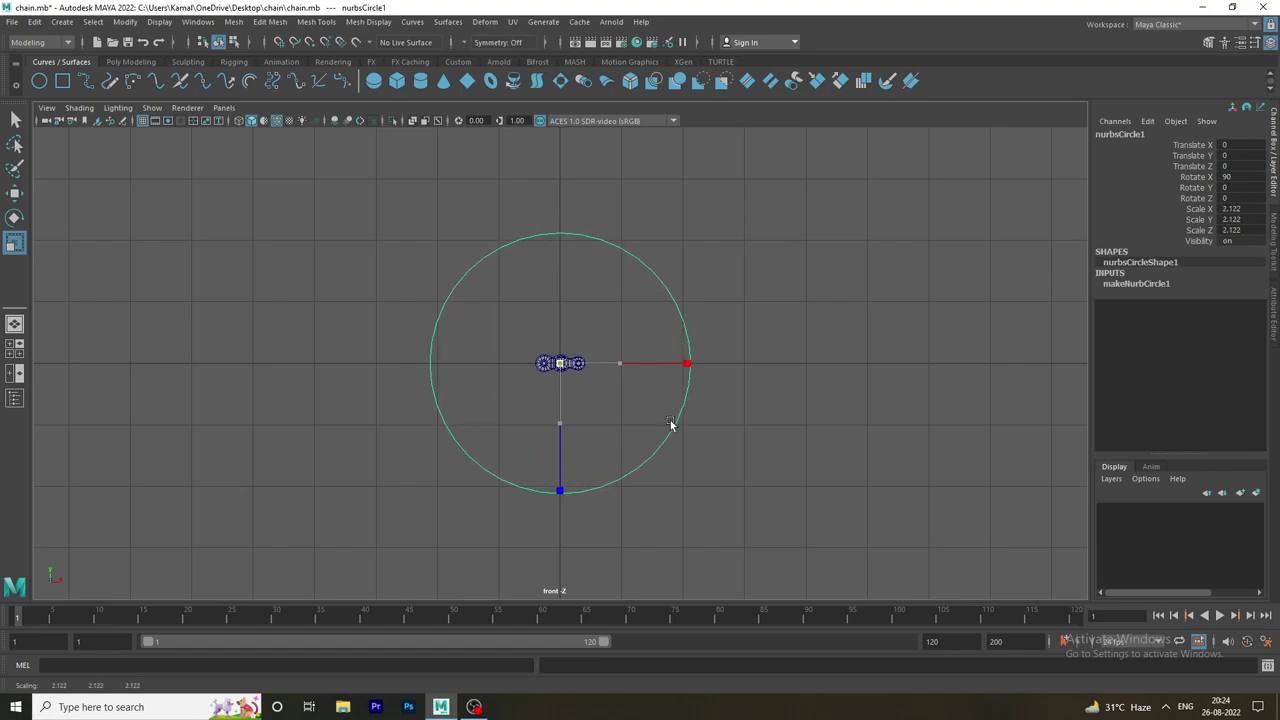
{"action": "left_click_drag", "start_coordinate": [670, 425], "coordinate": [726, 463]}
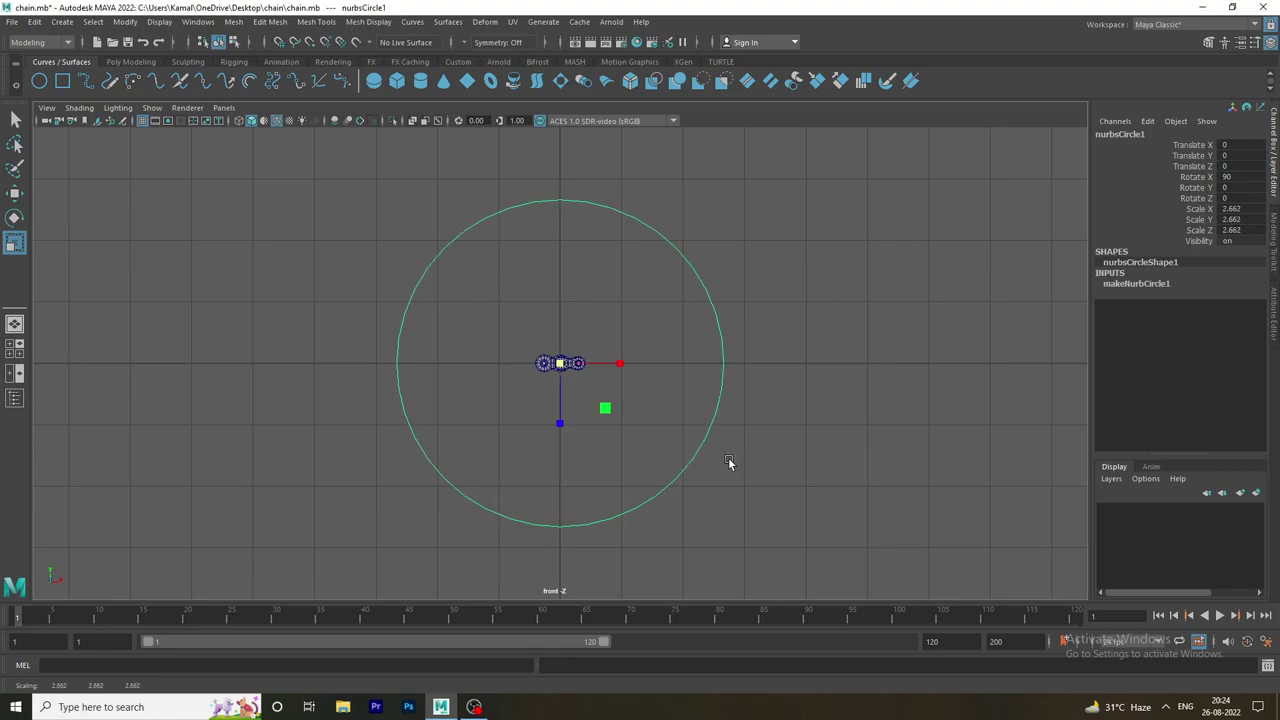
{"action": "left_click", "coordinate": [680, 388]}
{"action": "left_click_drag", "start_coordinate": [686, 422], "coordinate": [706, 512]}
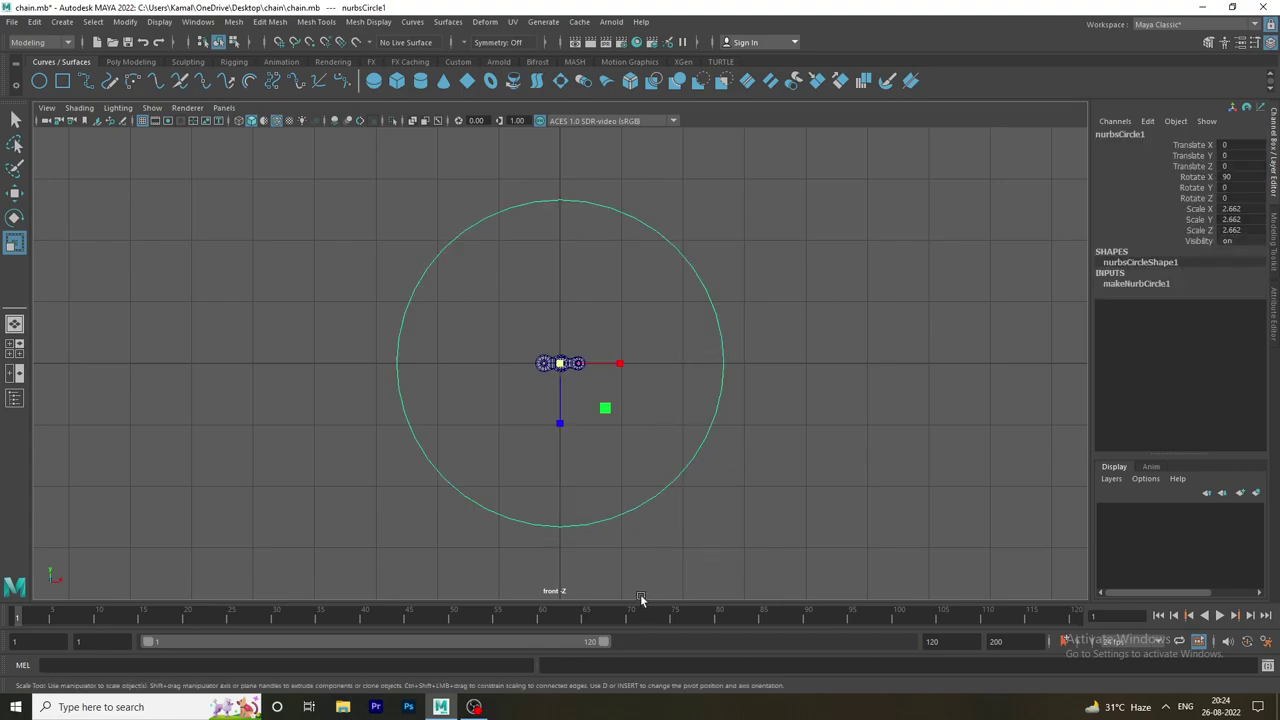
{"action": "left_click_drag", "start_coordinate": [776, 461], "coordinate": [722, 407]}
{"action": "key", "text": "space"}
{"action": "key", "text": "space"}
{"action": "mouse_move", "coordinate": [937, 392]}
{"action": "left_mouse_down", "text": "alt"}
{"action": "mouse_move", "coordinate": [290, 299]}
{"action": "mouse_move", "coordinate": [478, 328]}
{"action": "mouse_move", "coordinate": [314, 322]}
{"action": "left_mouse_up", "text": "alt"}
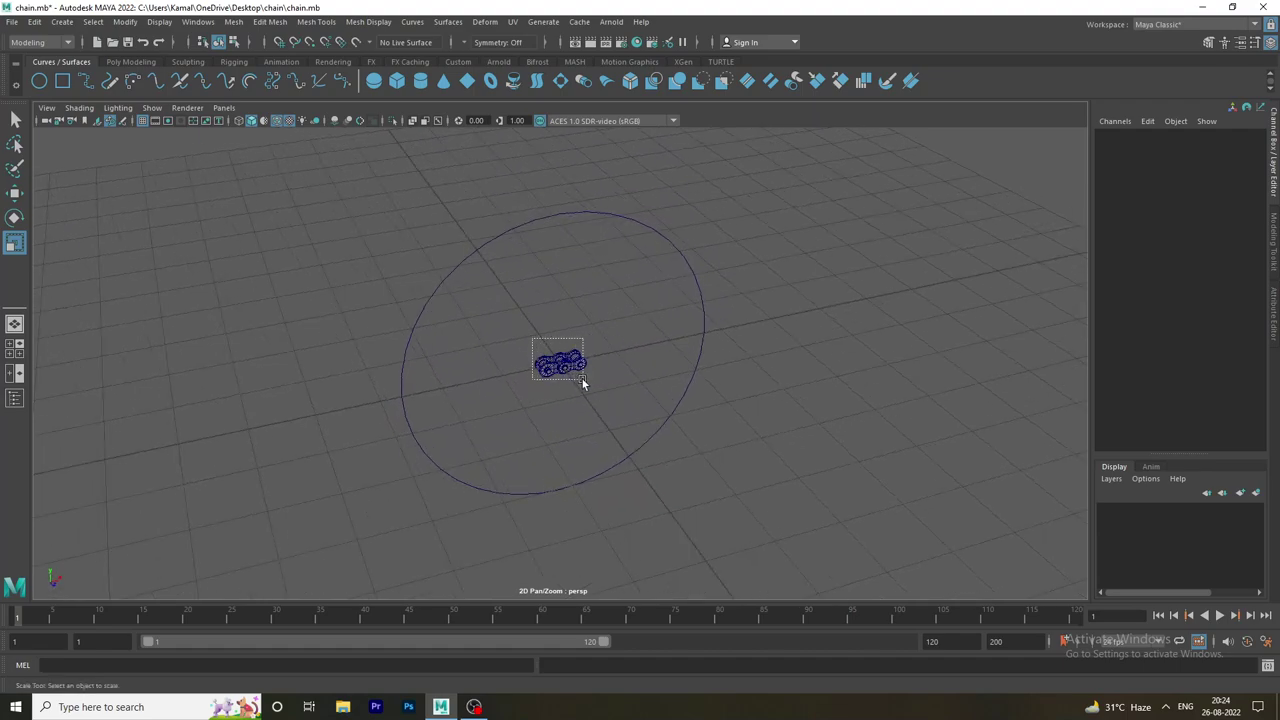
Select the chain link and switch the shelf to the MASH tool set.
{"action": "left_click_drag", "start_coordinate": [544, 355], "coordinate": [594, 390]}
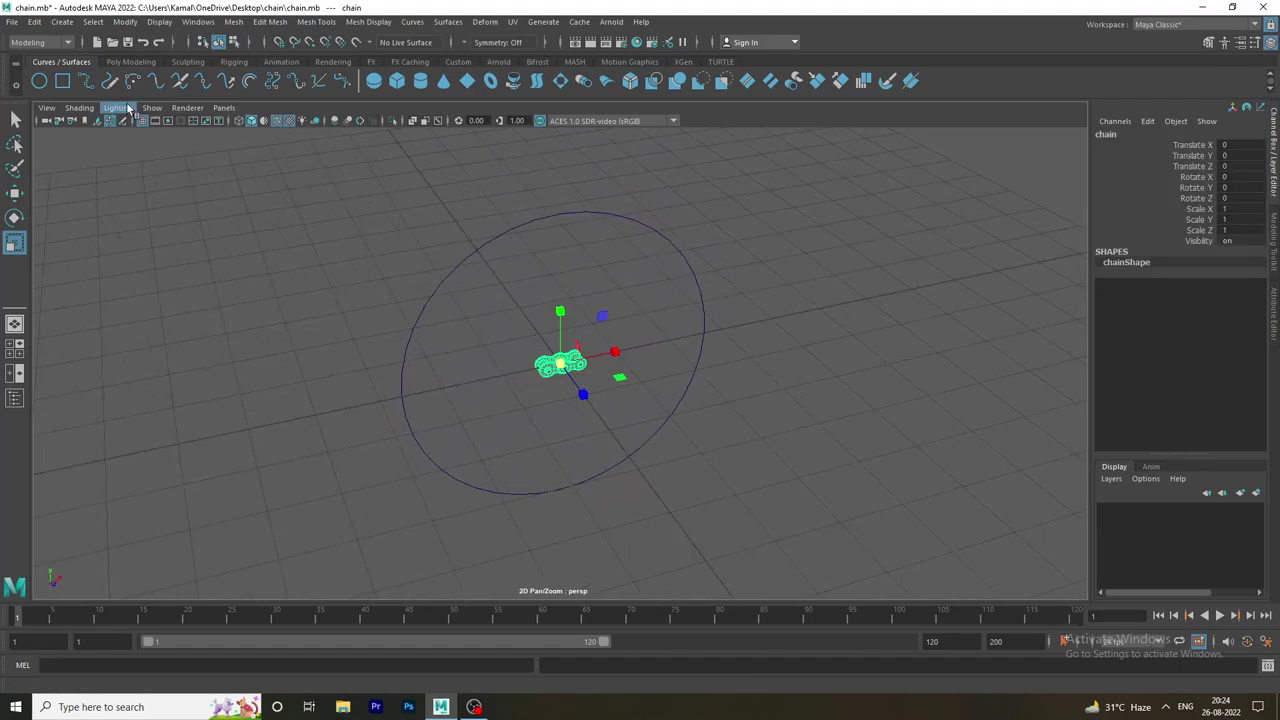
{"action": "left_click", "coordinate": [410, 62]}
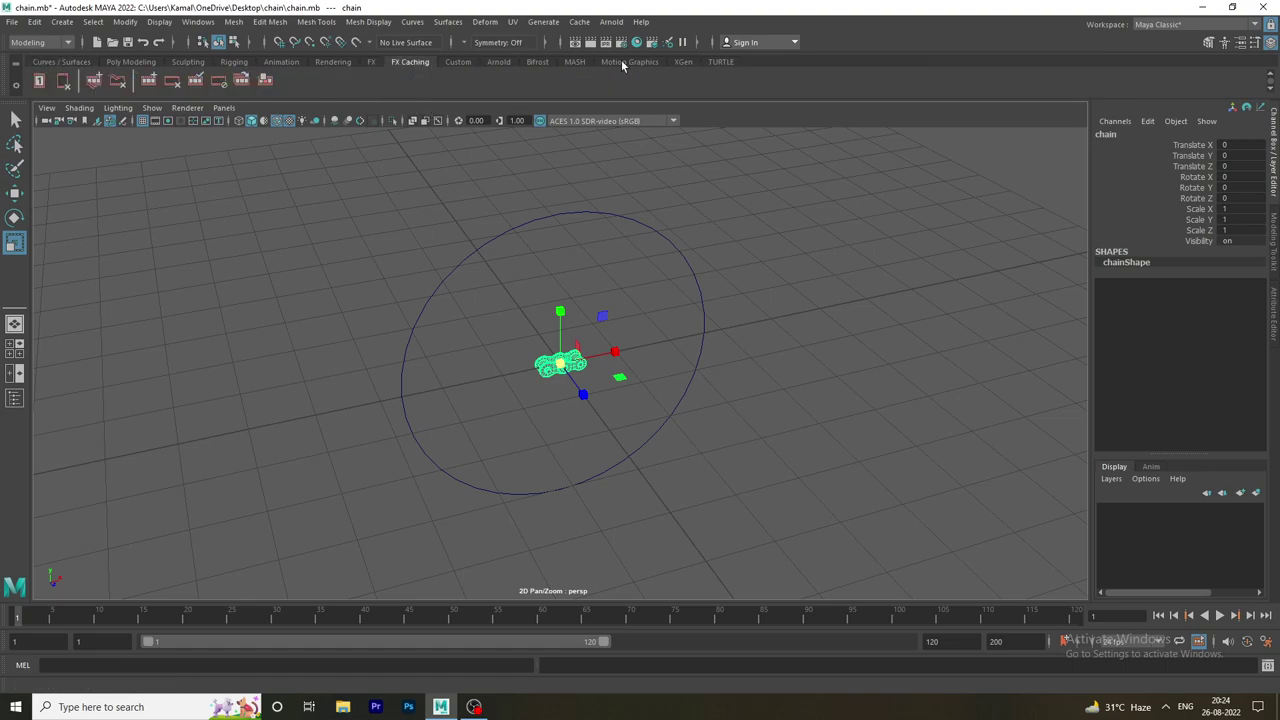
{"action": "left_click", "coordinate": [574, 62]}
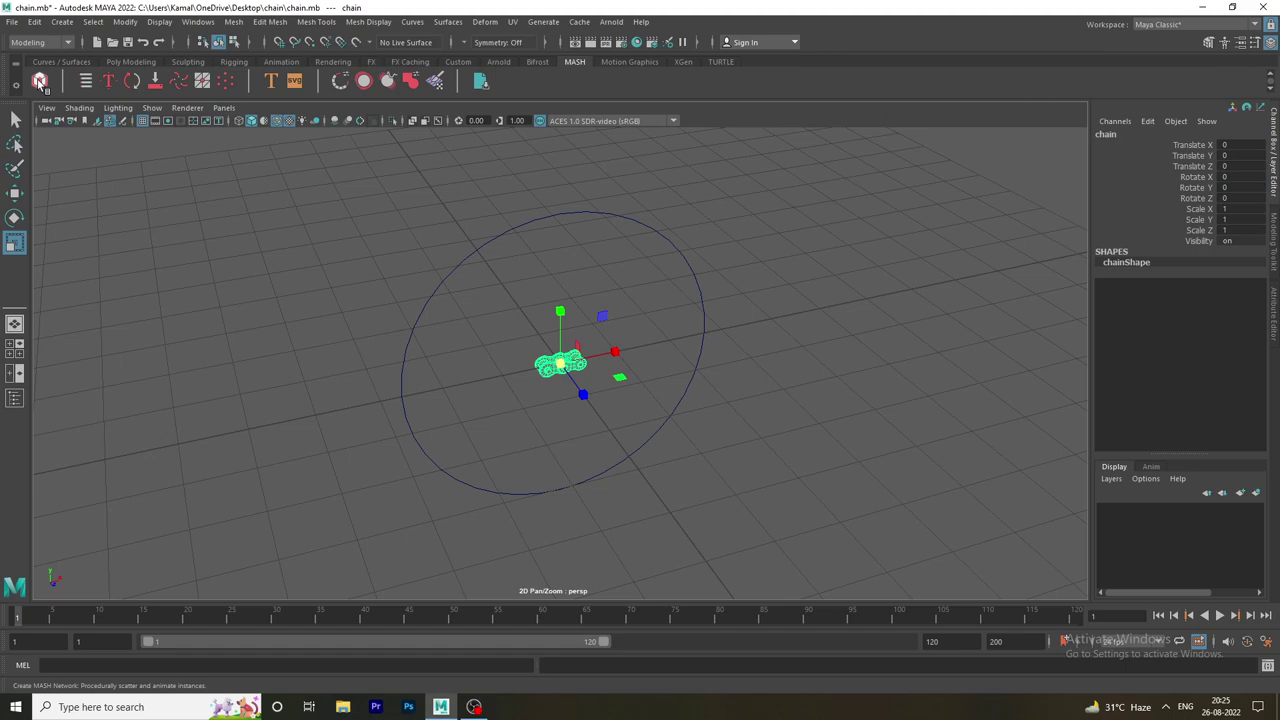
Create a MASH network from the chain link and show its MASH1_Distribute settings.
{"action": "left_click", "coordinate": [40, 81]}
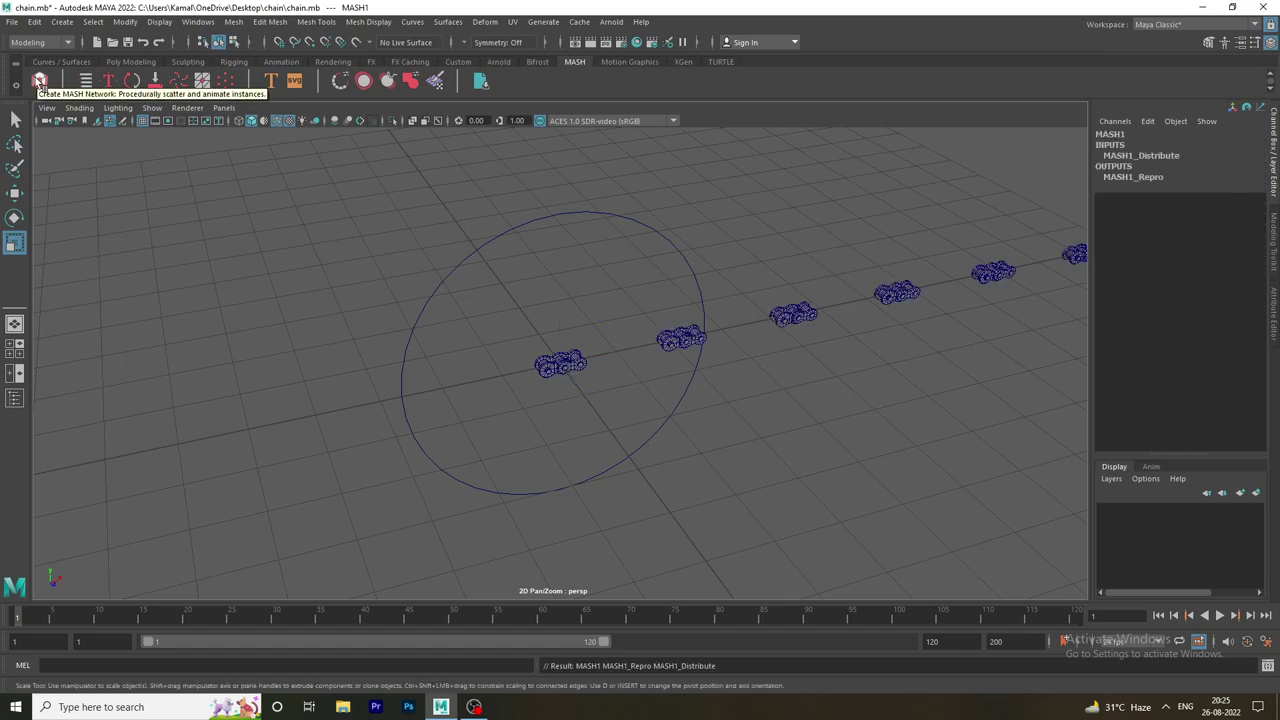
{"action": "right_click_drag", "start_coordinate": [672, 356], "coordinate": [654, 391], "text": "alt"}
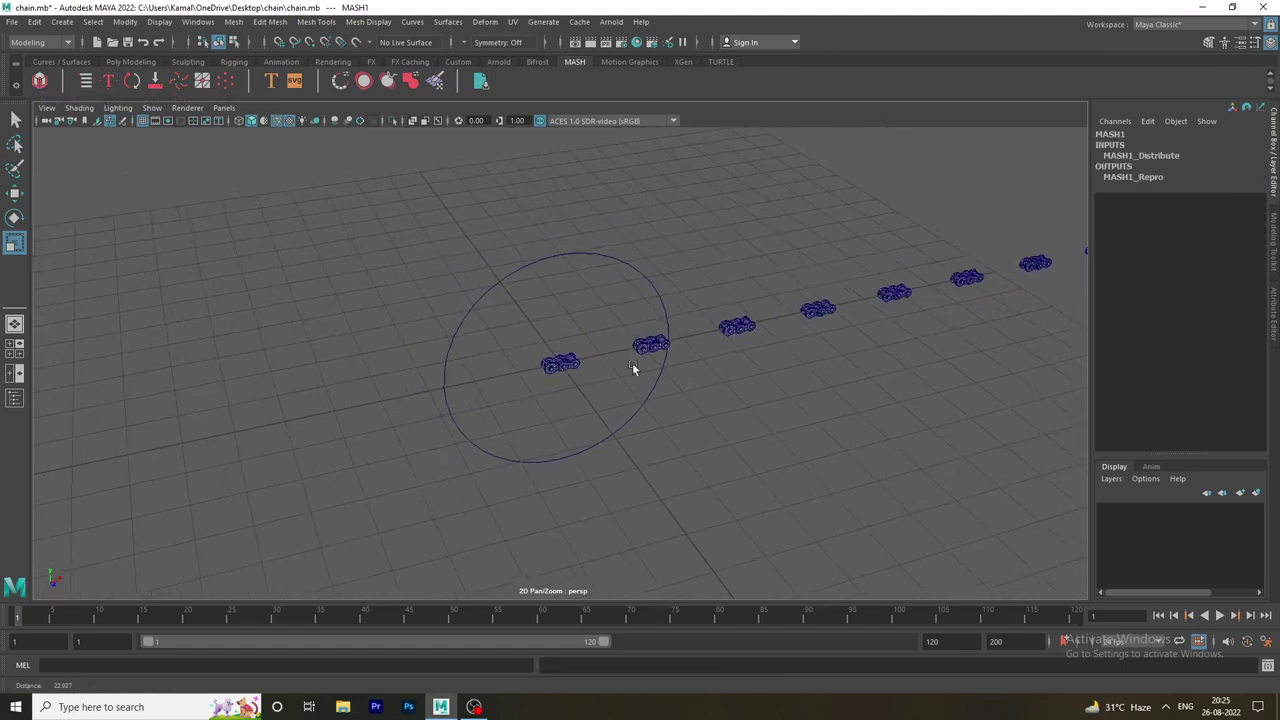
{"action": "middle_click_drag", "start_coordinate": [654, 391], "coordinate": [602, 389], "text": "alt"}
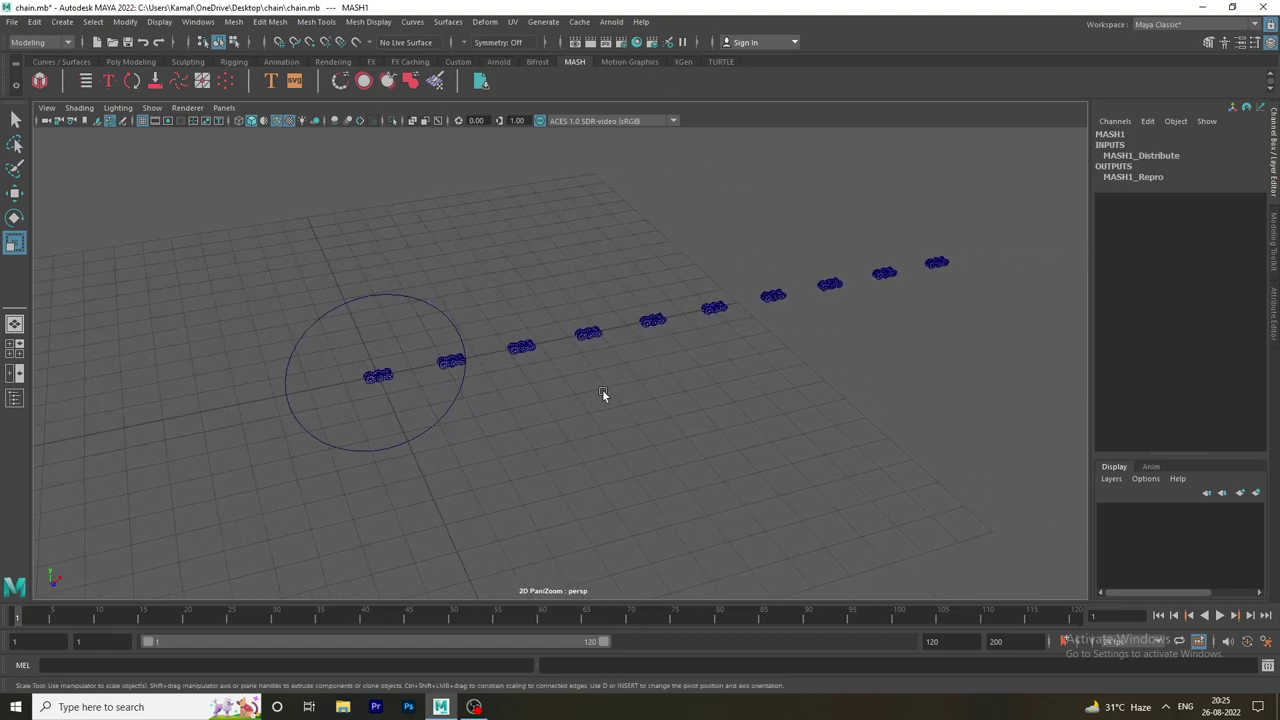
{"action": "left_click", "coordinate": [14, 398]}
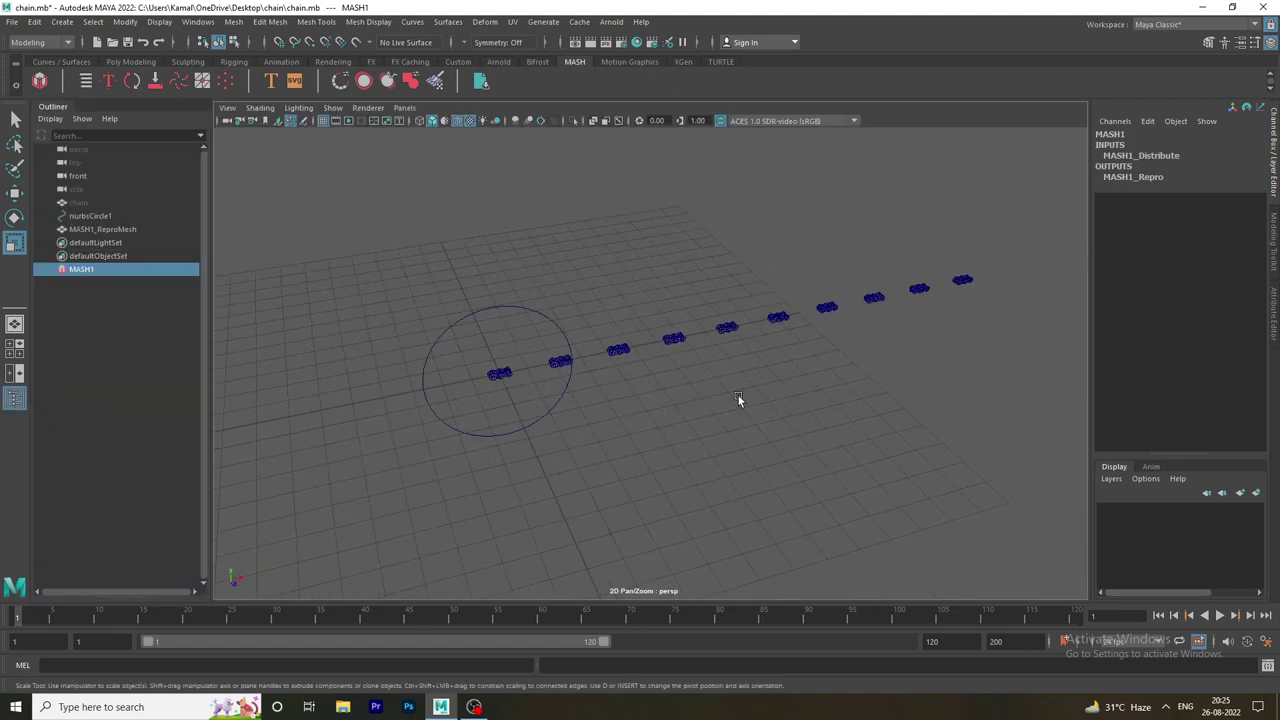
{"action": "middle_click_drag", "start_coordinate": [738, 400], "coordinate": [698, 410], "text": "alt"}
{"action": "left_click", "coordinate": [1273, 313]}
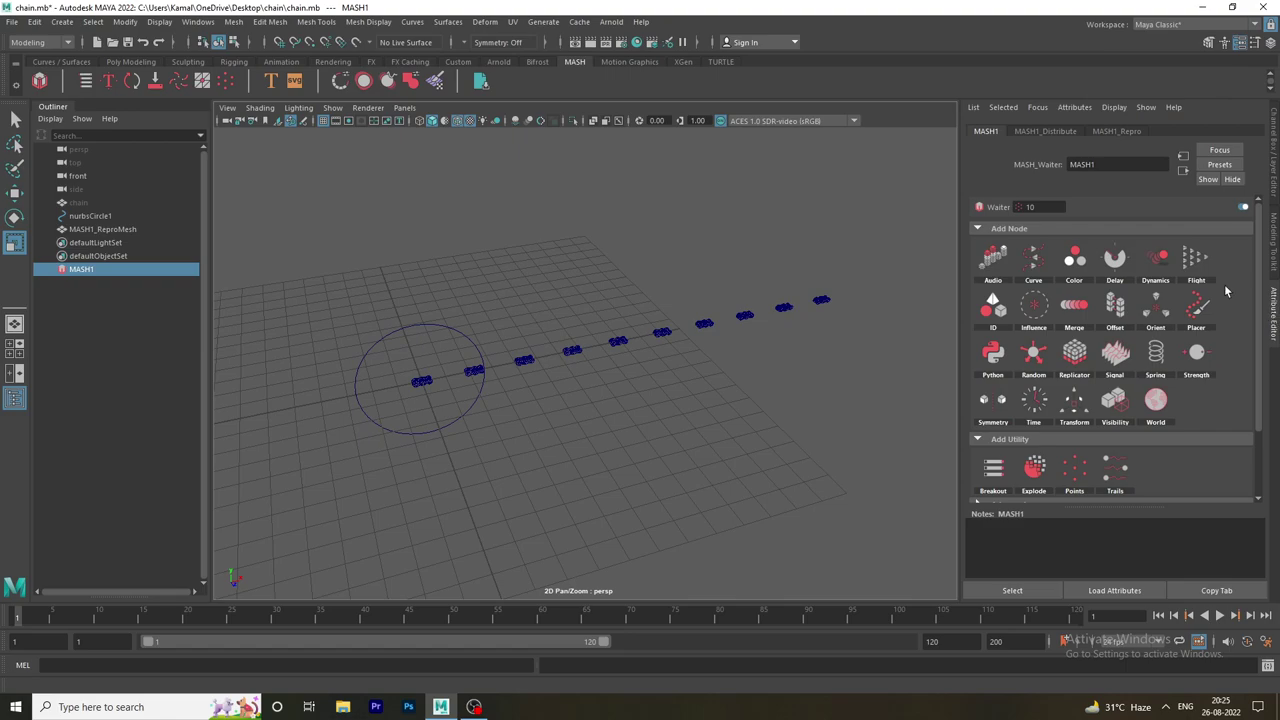
{"action": "left_click", "coordinate": [1032, 133]}
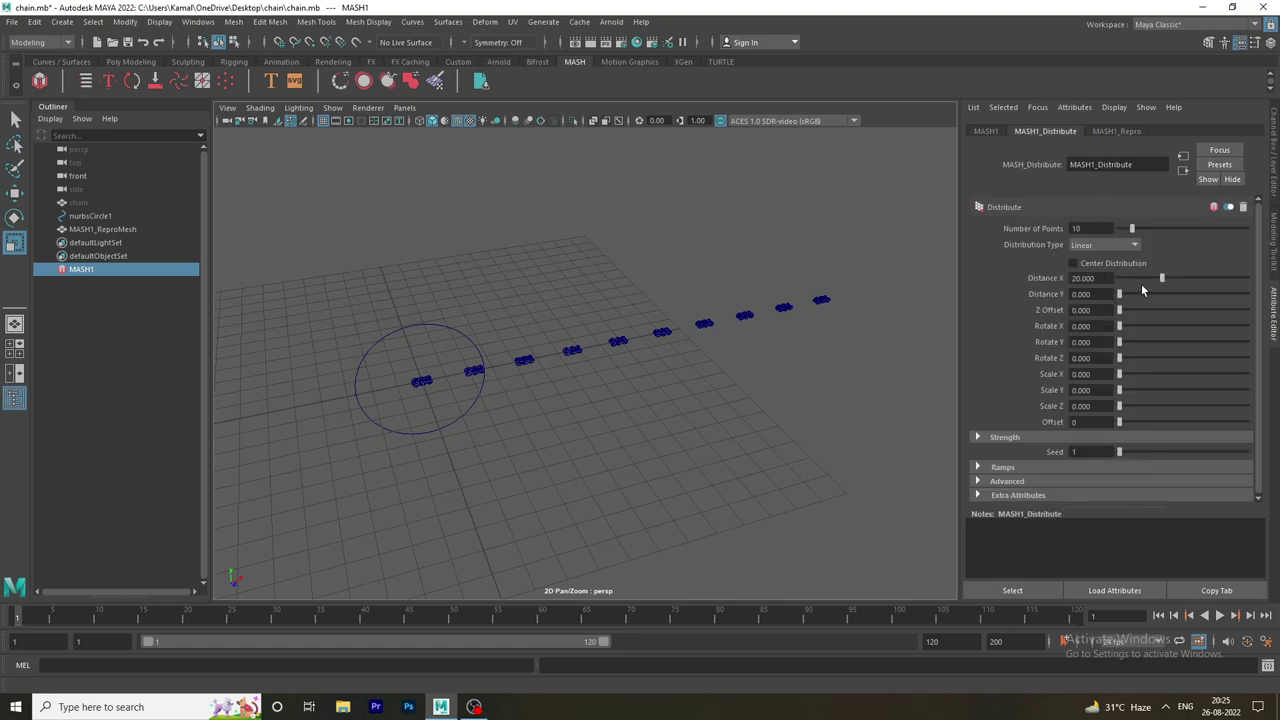
Reduce Distance X to 2 and move in close on the row of chain copies.
{"action": "left_click_drag", "start_coordinate": [1147, 283], "coordinate": [1140, 282]}
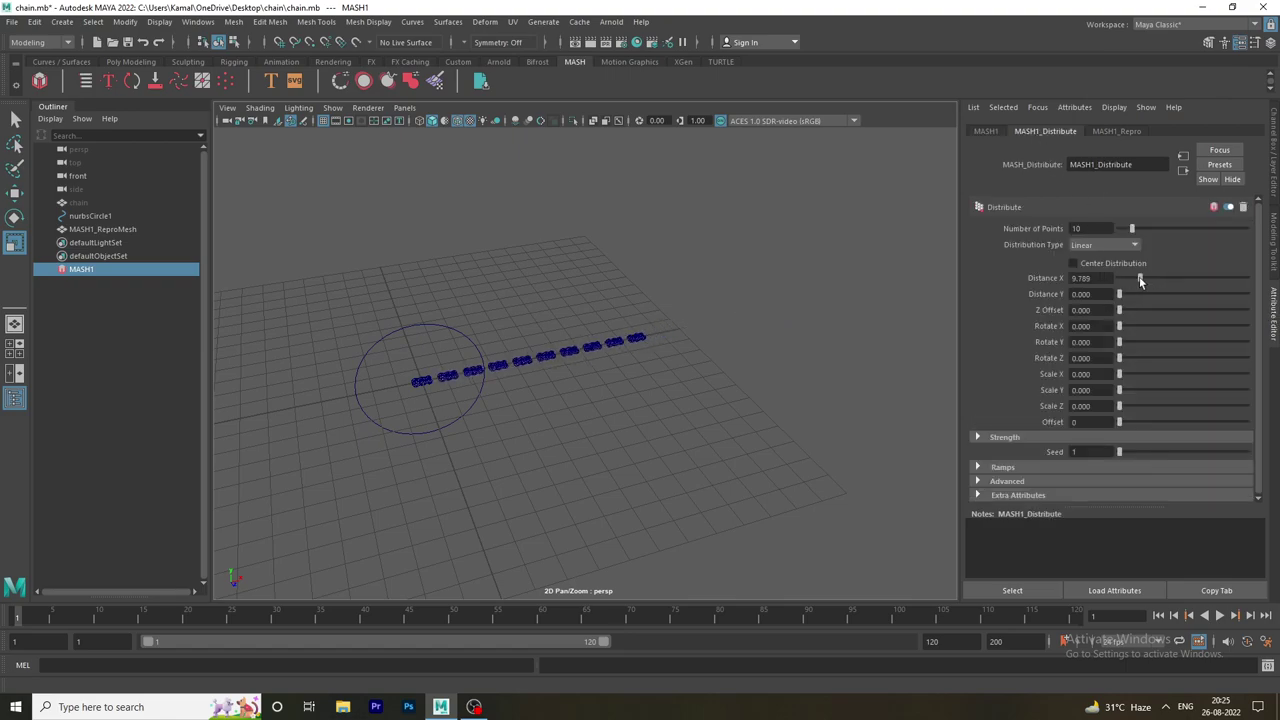
{"action": "left_click", "coordinate": [1090, 278]}
{"action": "type", "text": "2.000"}
{"action": "key", "text": "Return"}
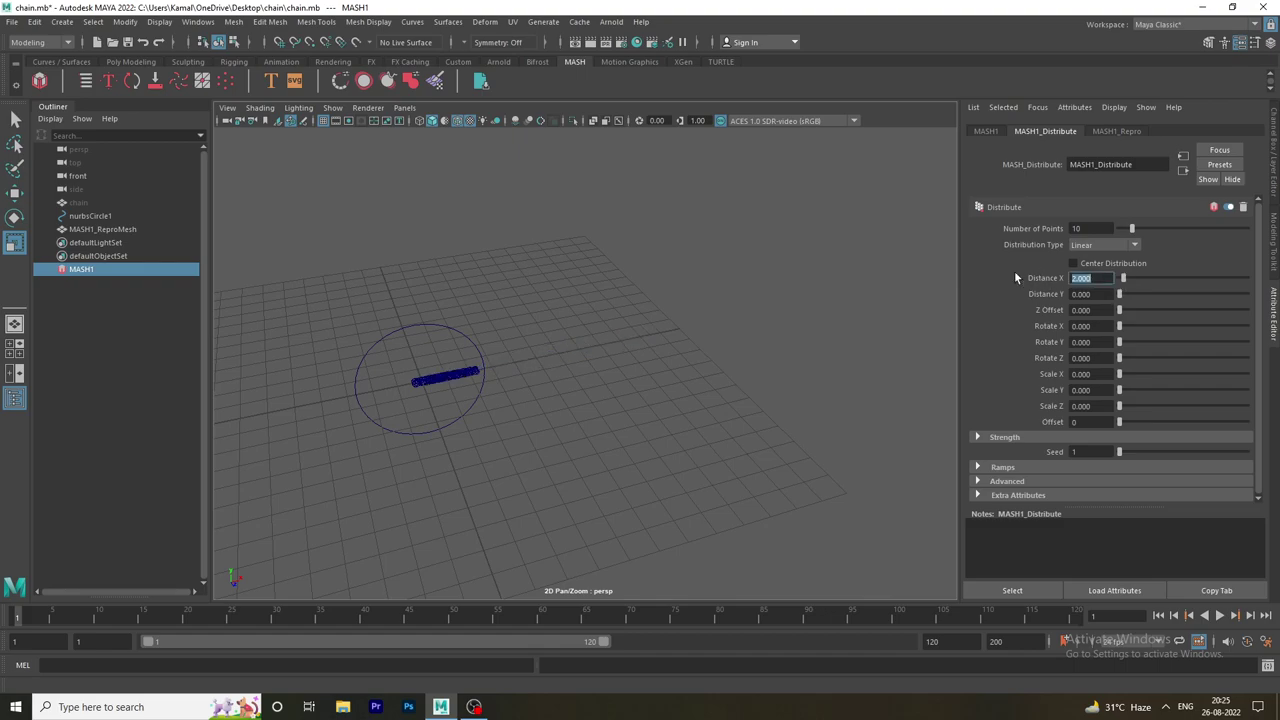
{"action": "scroll", "coordinate": [444, 371], "scroll_direction": "up", "scroll_amount": 3}
{"action": "scroll", "coordinate": [391, 362], "scroll_direction": "up", "scroll_amount": 3}
{"action": "middle_click_drag", "start_coordinate": [484, 361], "coordinate": [659, 404], "text": "alt"}
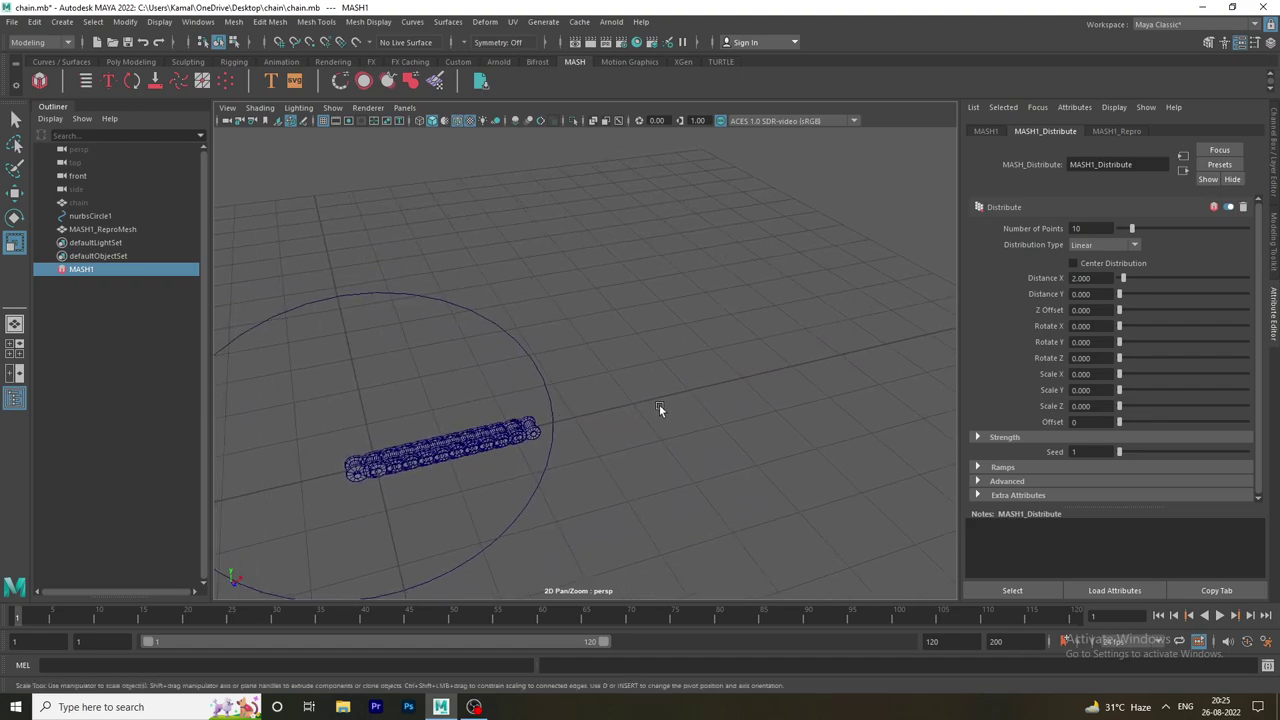
{"action": "mouse_move", "coordinate": [659, 404]}
{"action": "left_mouse_down", "text": "alt"}
{"action": "mouse_move", "coordinate": [489, 421]}
{"action": "mouse_move", "coordinate": [573, 341]}
{"action": "left_mouse_up", "text": "alt"}
{"action": "right_click_drag", "start_coordinate": [420, 314], "coordinate": [560, 400], "text": "alt"}
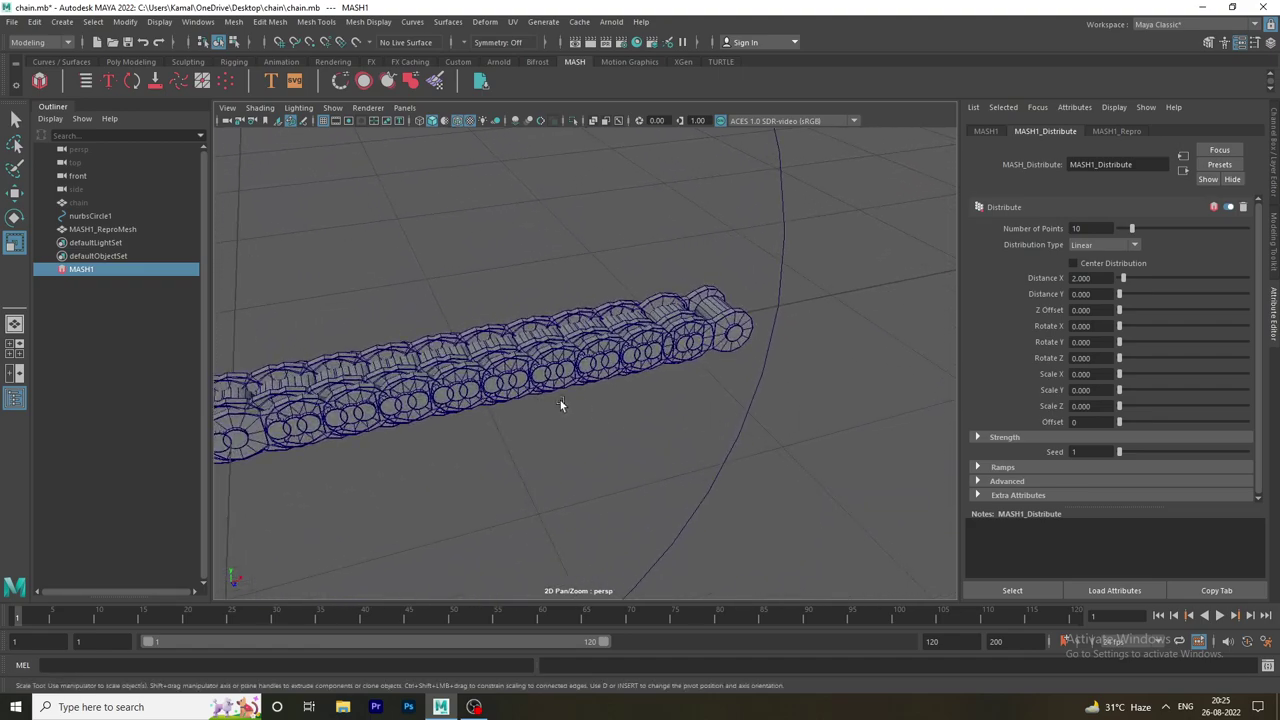
{"action": "middle_click_drag", "start_coordinate": [560, 404], "coordinate": [668, 346], "text": "alt"}
Set Distance X to 0 so all ten links overlap inside the circle.
{"action": "left_click", "coordinate": [1102, 278]}
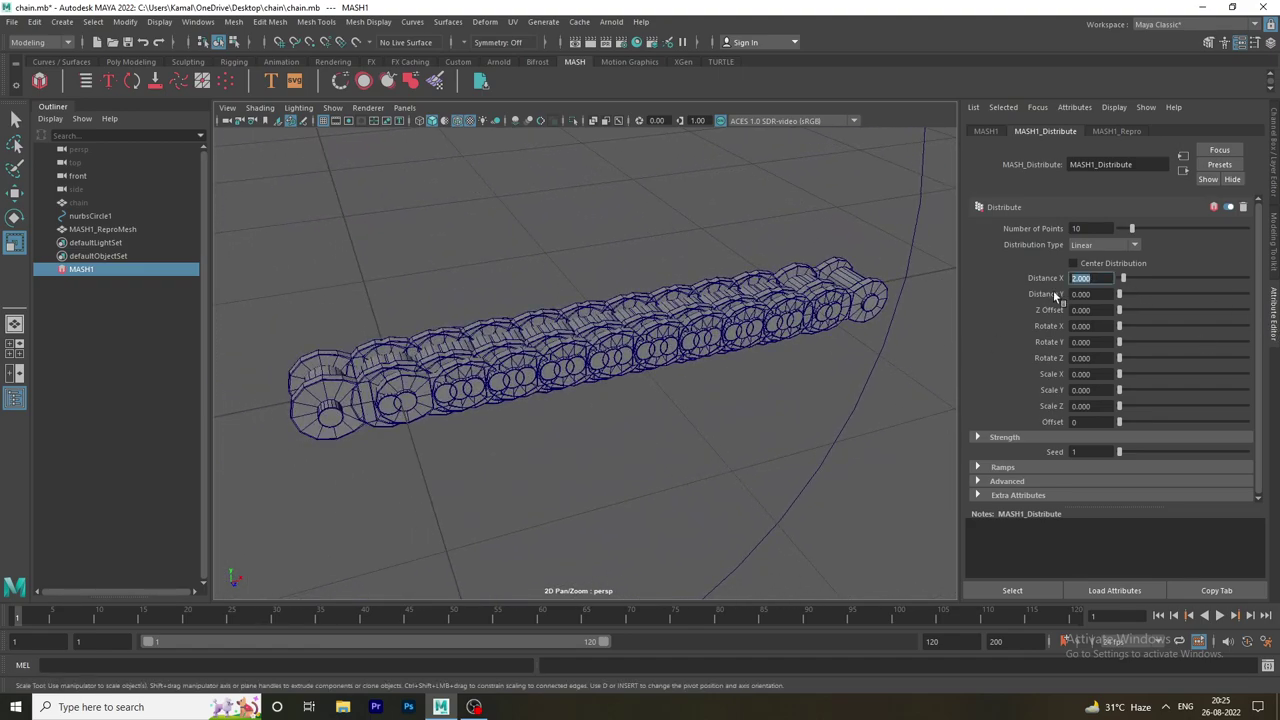
{"action": "type", "text": "0"}
{"action": "key", "text": "Return"}
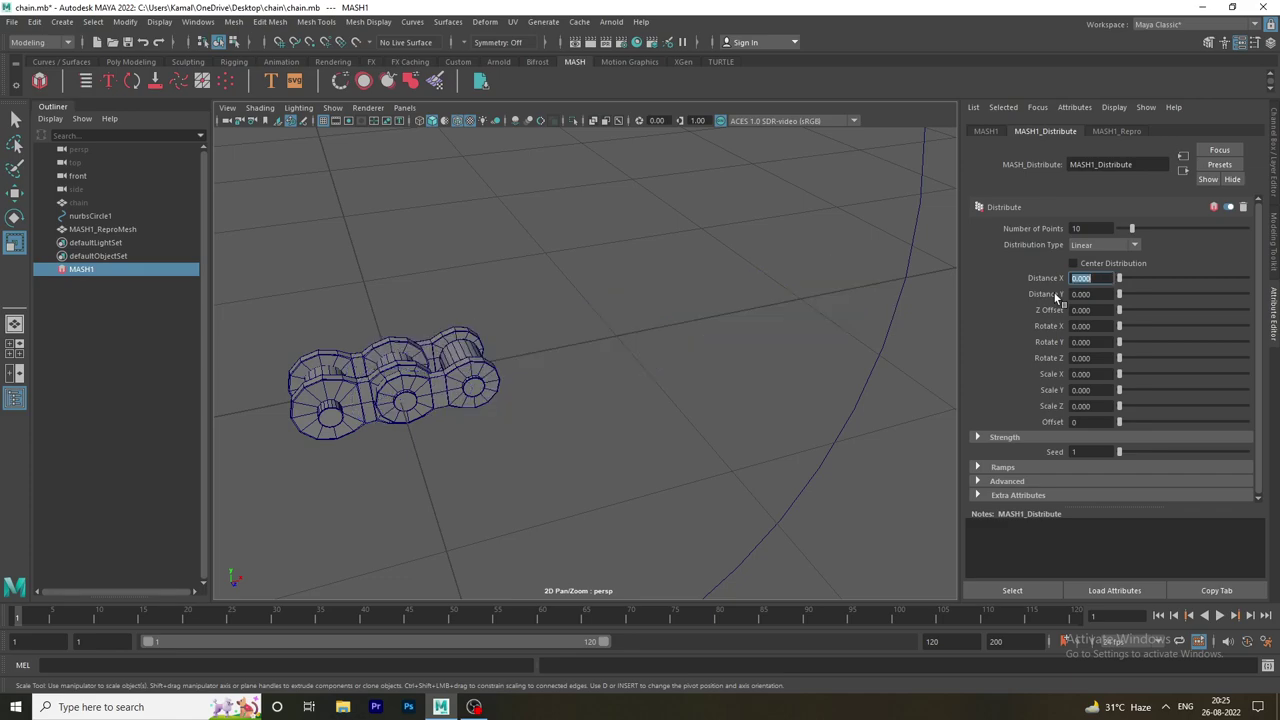
{"action": "scroll", "coordinate": [572, 372], "scroll_direction": "down", "scroll_amount": 5}
{"action": "scroll", "coordinate": [620, 378], "scroll_direction": "down", "scroll_amount": 3}
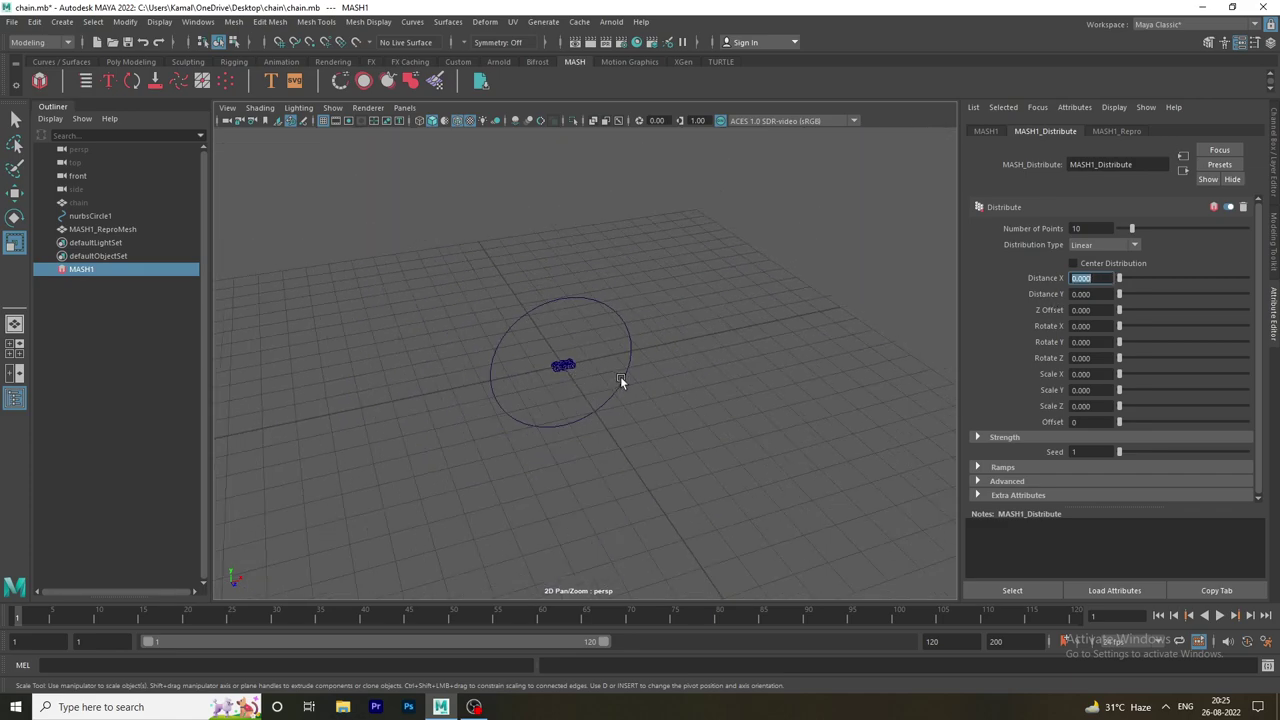
{"action": "mouse_move", "coordinate": [620, 378]}
{"action": "left_mouse_down", "text": "alt"}
{"action": "mouse_move", "coordinate": [534, 383]}
{"action": "mouse_move", "coordinate": [658, 378]}
{"action": "left_mouse_up", "text": "alt"}
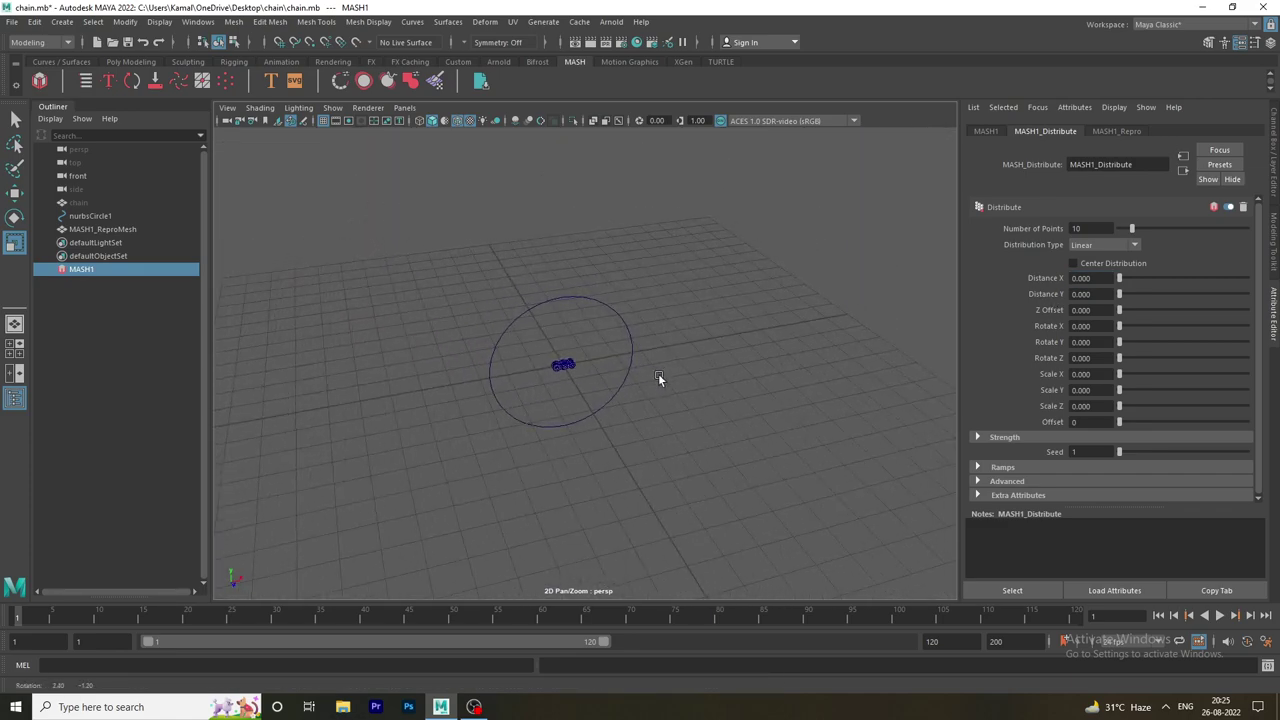
Add a Curve node to MASH1 and show the MASH1_Curve settings.
{"action": "left_click", "coordinate": [995, 131]}
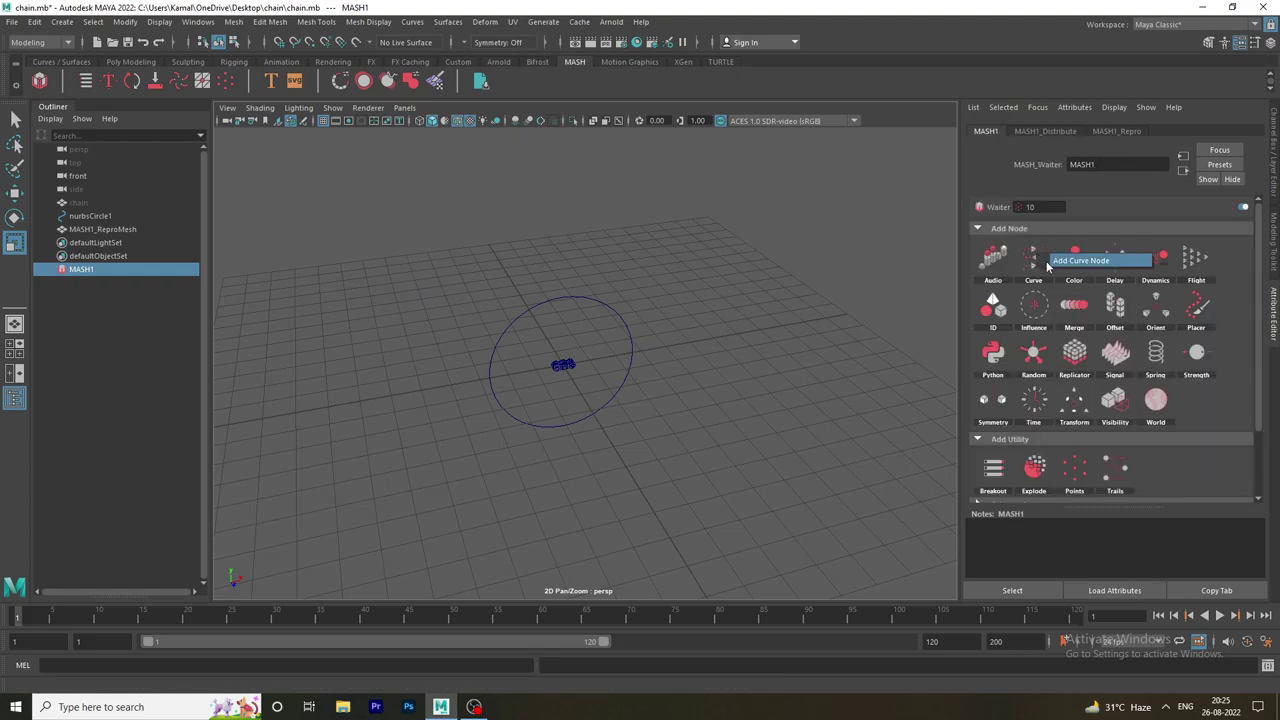
{"action": "left_click", "coordinate": [1068, 262]}
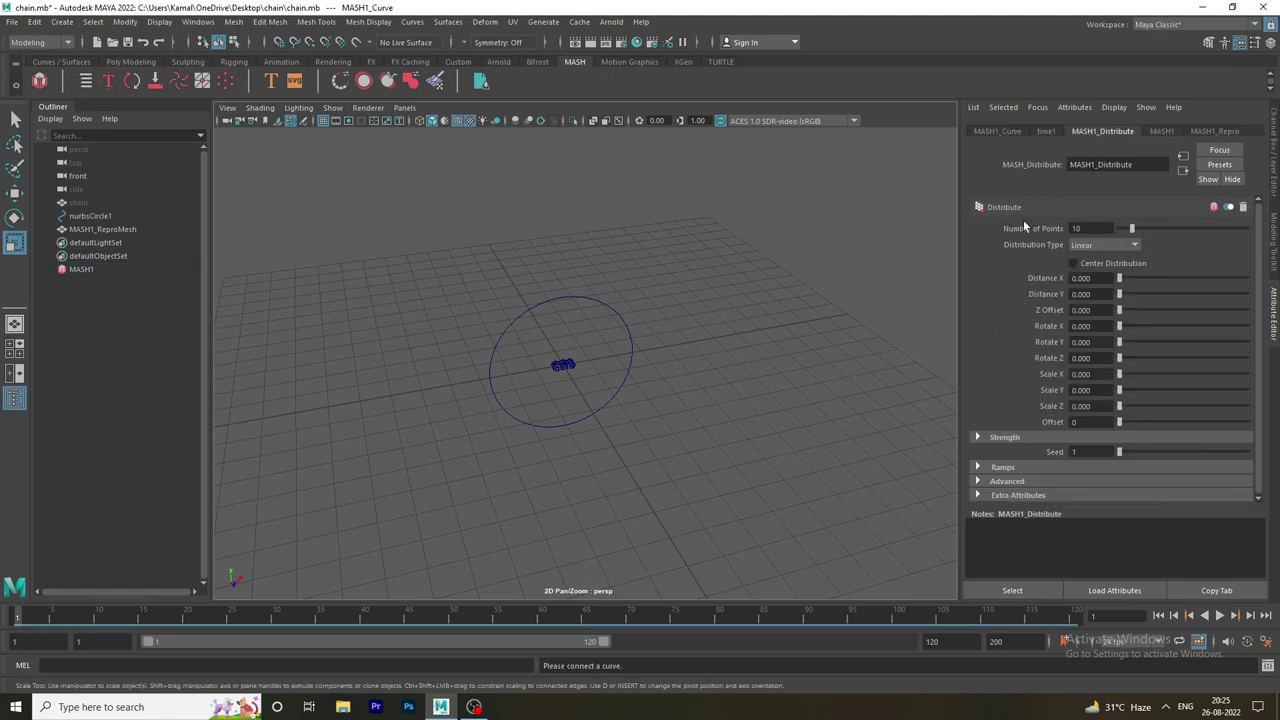
{"action": "left_click", "coordinate": [1160, 131]}
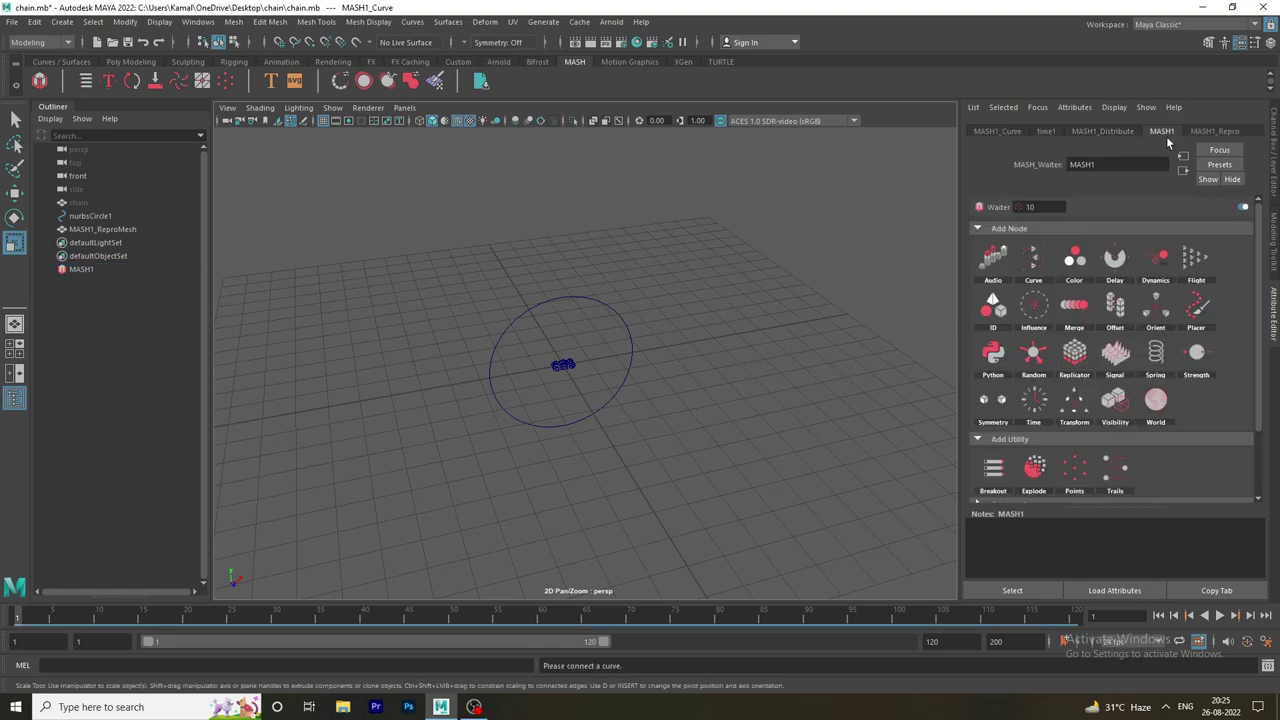
{"action": "left_click", "coordinate": [1221, 133]}
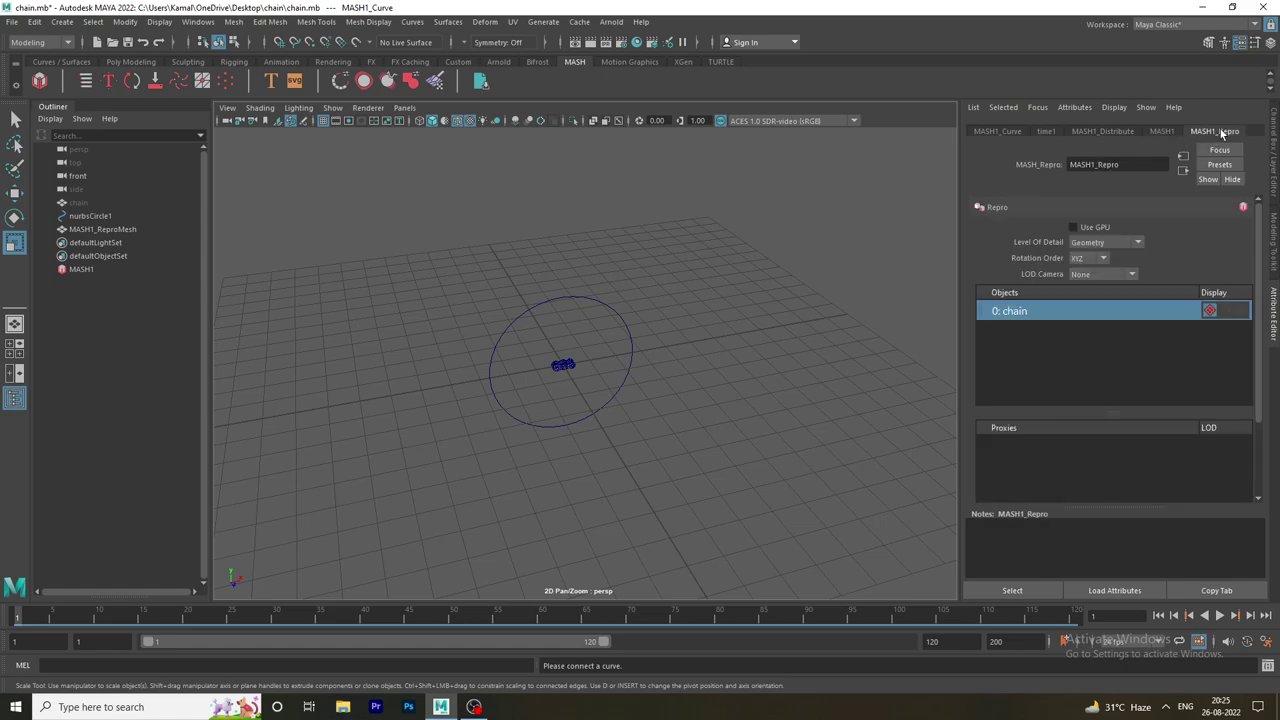
{"action": "left_click", "coordinate": [1009, 132]}
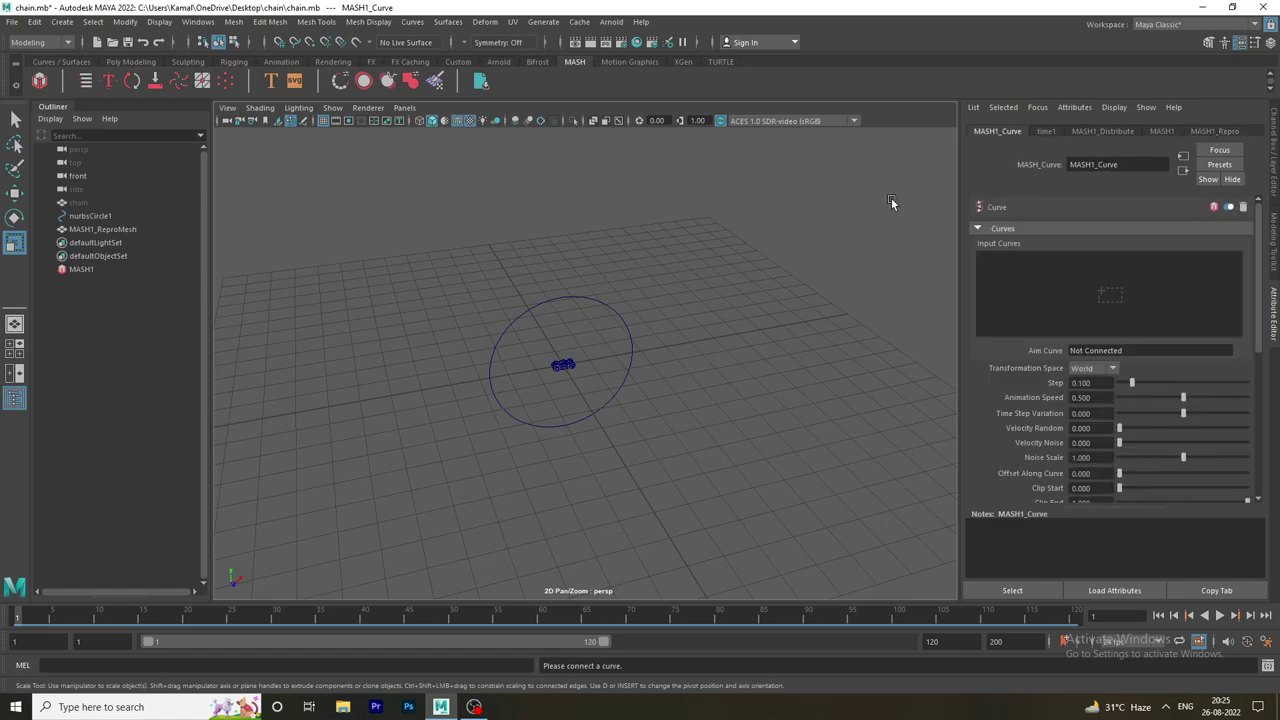
Drag nurbsCircle1 from the Outliner into the Input Curves field of MASH1_Curve.
{"action": "middle_click_drag", "start_coordinate": [62, 220], "coordinate": [536, 244]}
{"action": "middle_click_drag", "start_coordinate": [772, 277], "coordinate": [1008, 297]}
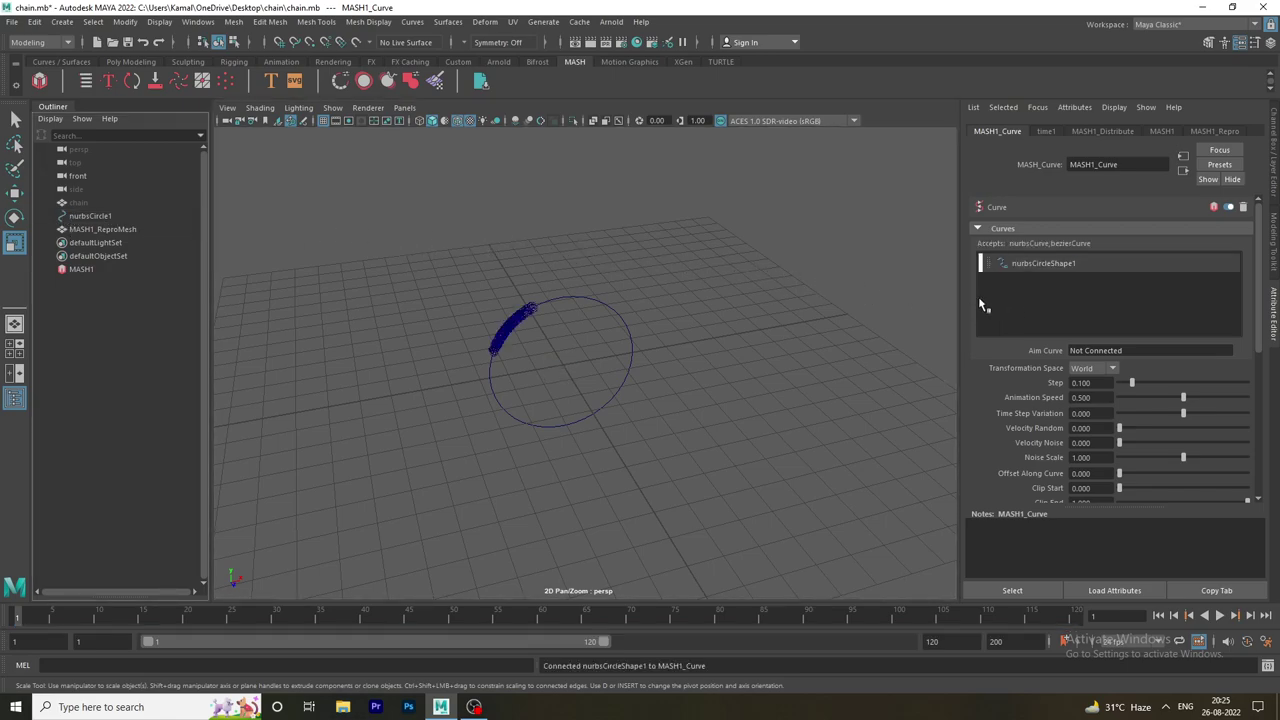
{"action": "mouse_move", "coordinate": [632, 318]}
{"action": "left_mouse_down", "text": "alt"}
{"action": "mouse_move", "coordinate": [501, 285]}
{"action": "mouse_move", "coordinate": [656, 346]}
{"action": "mouse_move", "coordinate": [691, 329]}
{"action": "mouse_move", "coordinate": [672, 331]}
{"action": "mouse_move", "coordinate": [651, 336]}
{"action": "mouse_move", "coordinate": [692, 342]}
{"action": "mouse_move", "coordinate": [557, 312]}
{"action": "left_mouse_up", "text": "alt"}
{"action": "scroll", "coordinate": [800, 363], "scroll_direction": "up", "scroll_amount": 3}
{"action": "scroll", "coordinate": [465, 283], "scroll_direction": "up", "scroll_amount": 2}
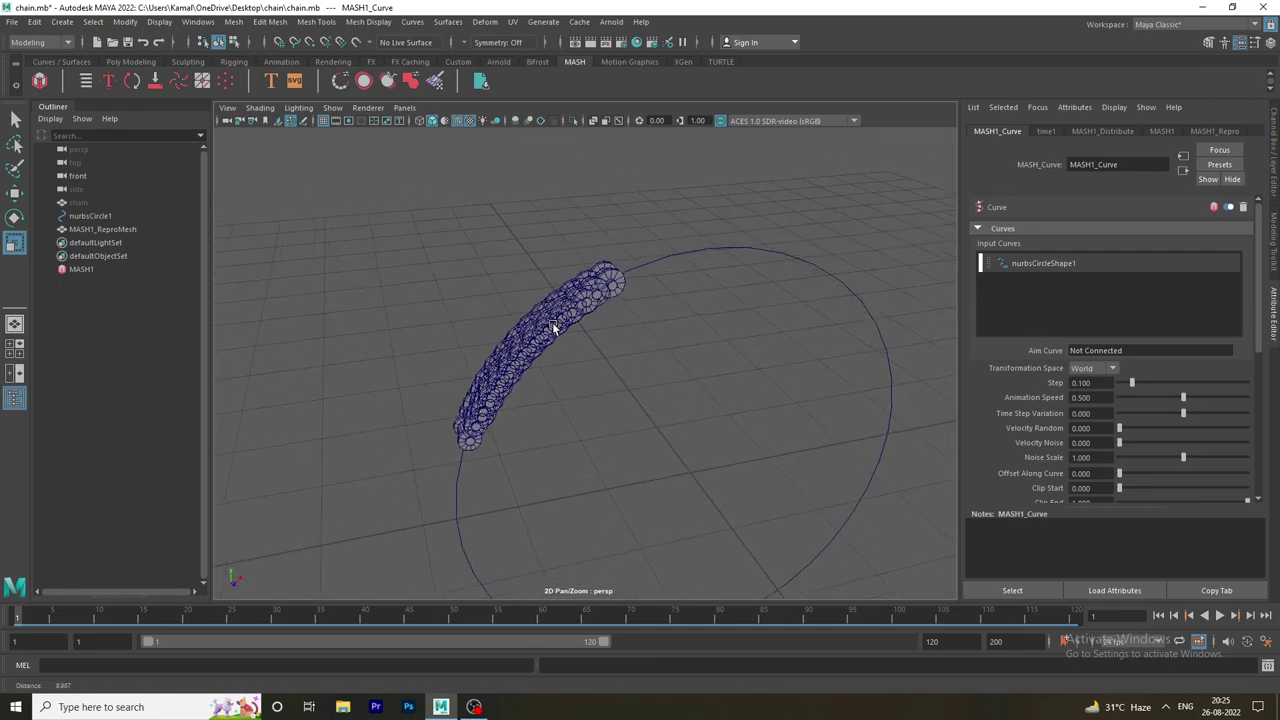
Raise Number of Points to 21, try Distance X at 6, then reset it to 0.
{"action": "left_click", "coordinate": [1102, 132]}
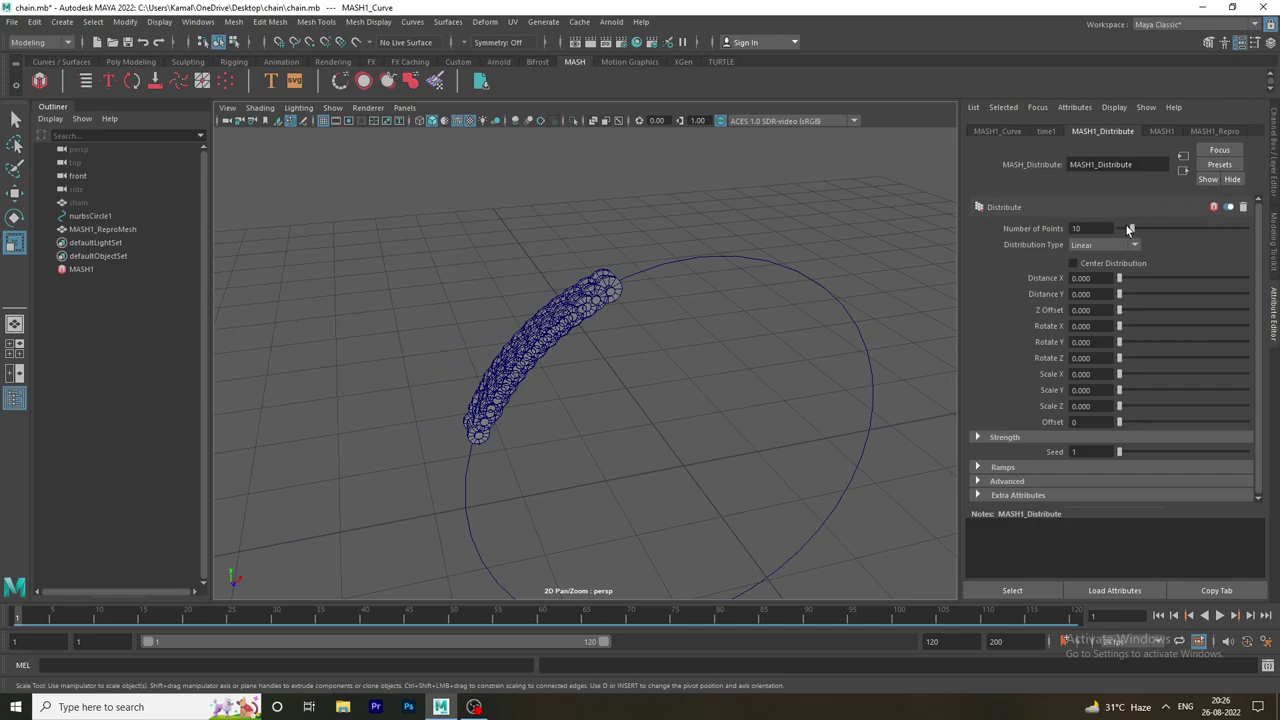
{"action": "left_click_drag", "start_coordinate": [1131, 228], "coordinate": [1146, 231]}
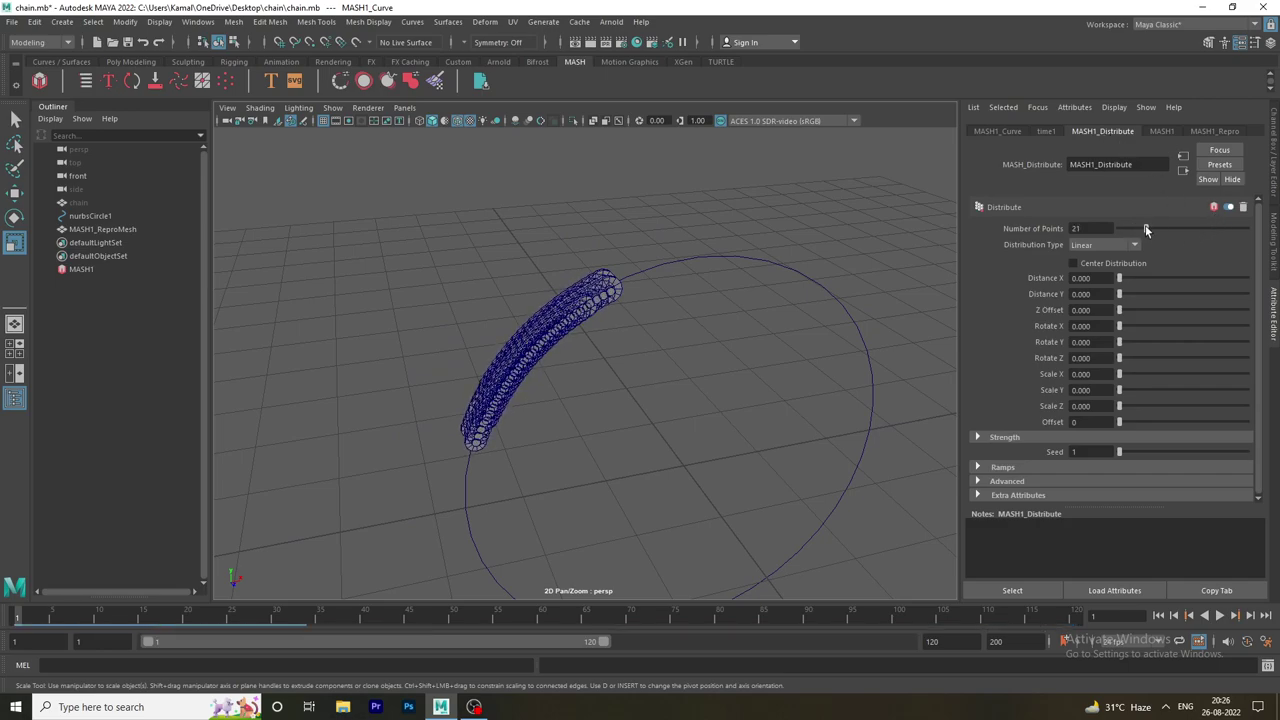
{"action": "left_click_drag", "start_coordinate": [1121, 280], "coordinate": [1131, 277]}
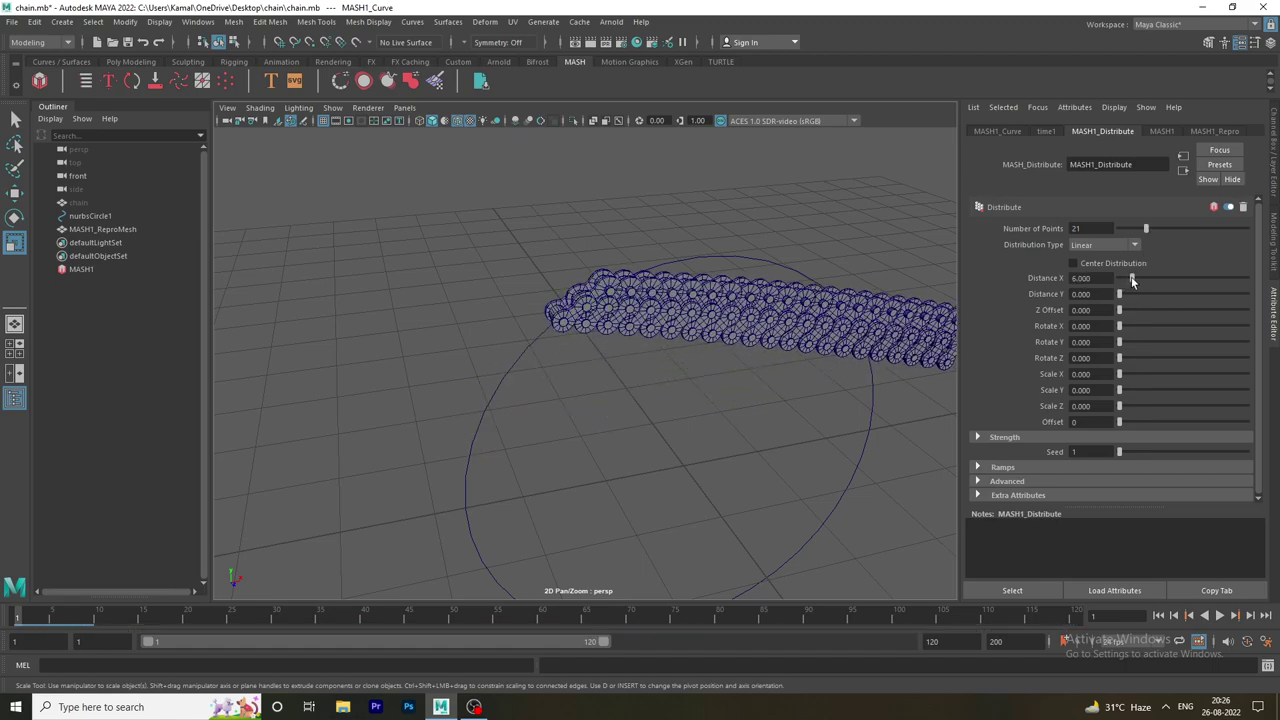
{"action": "left_click", "coordinate": [1107, 278]}
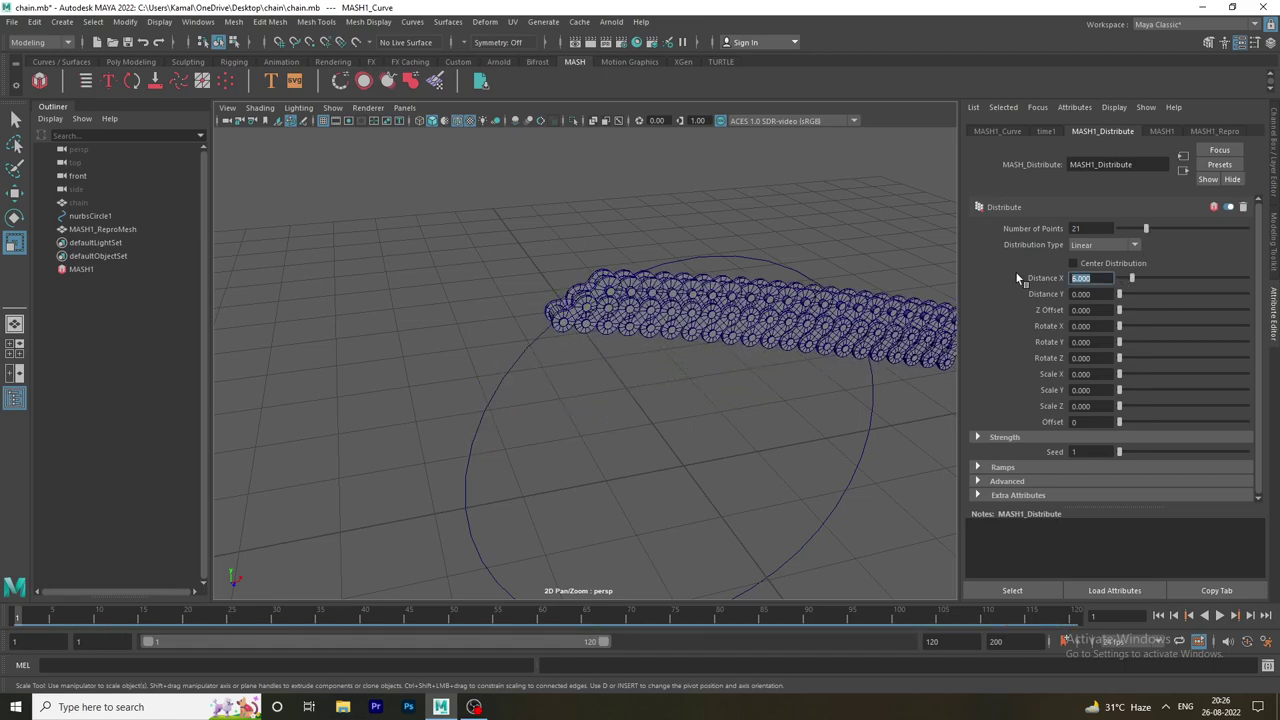
{"action": "type", "text": "0"}
{"action": "key", "text": "Return"}
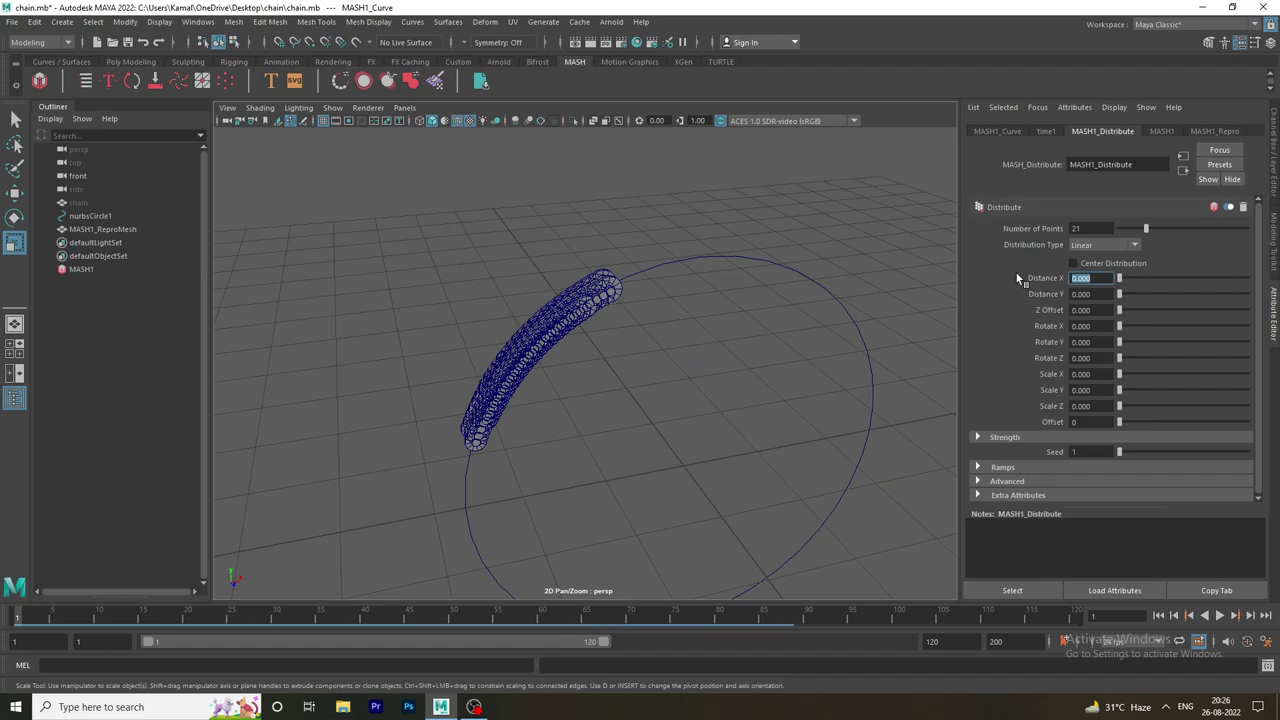
{"action": "left_click", "coordinate": [1005, 131]}
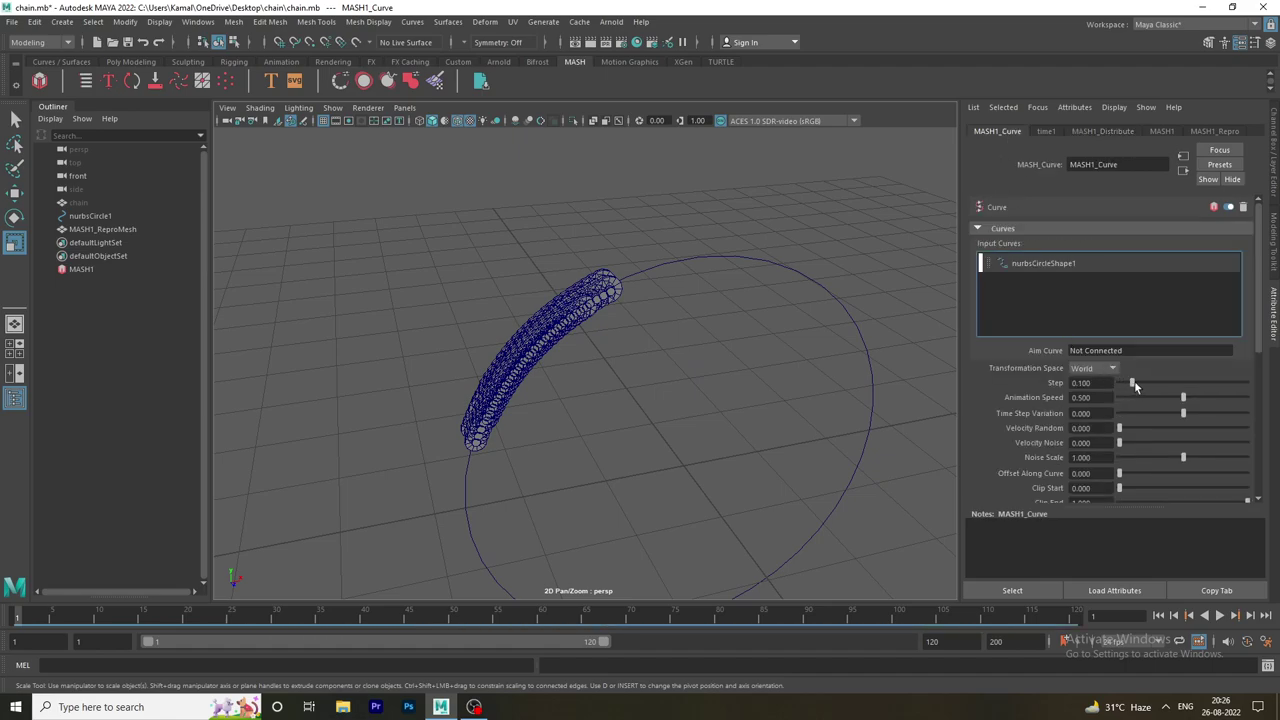
Set the MASH1_Curve step to 1 so the links spread around the whole circle.
{"action": "left_click_drag", "start_coordinate": [1133, 384], "coordinate": [1245, 382]}
{"action": "left_click", "coordinate": [1088, 383]}
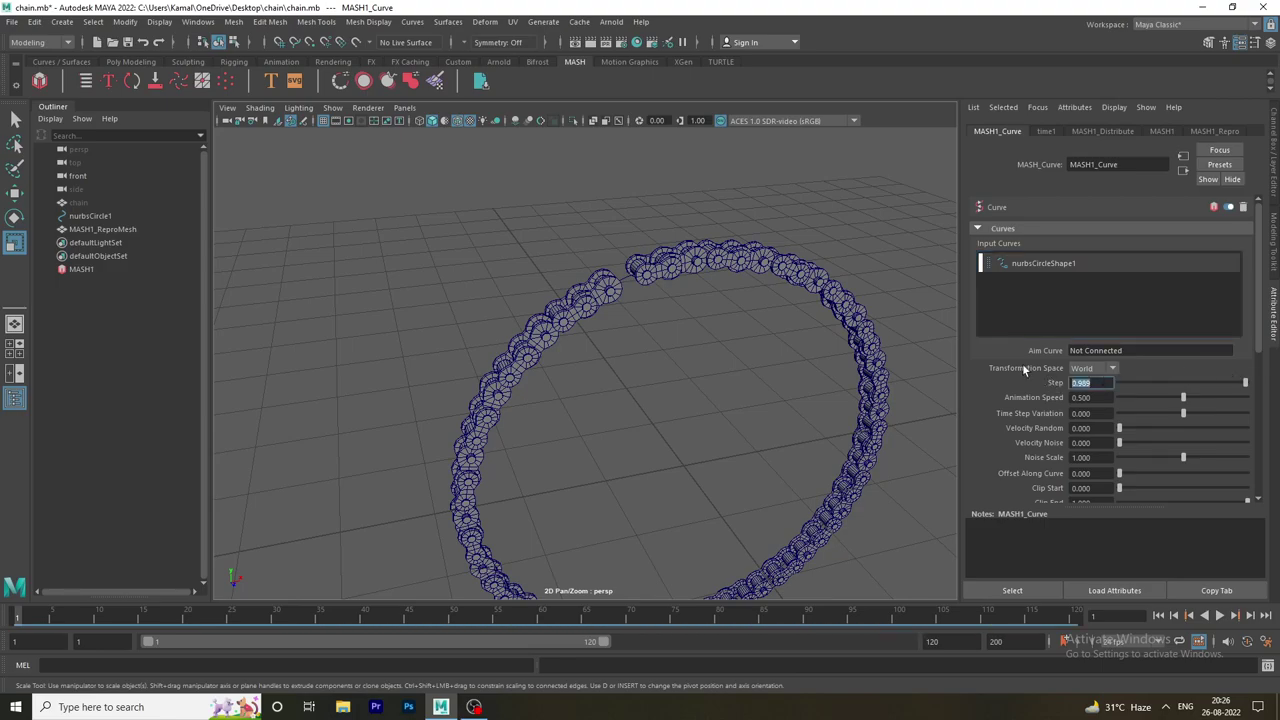
{"action": "type", "text": "1"}
{"action": "key", "text": "Return"}
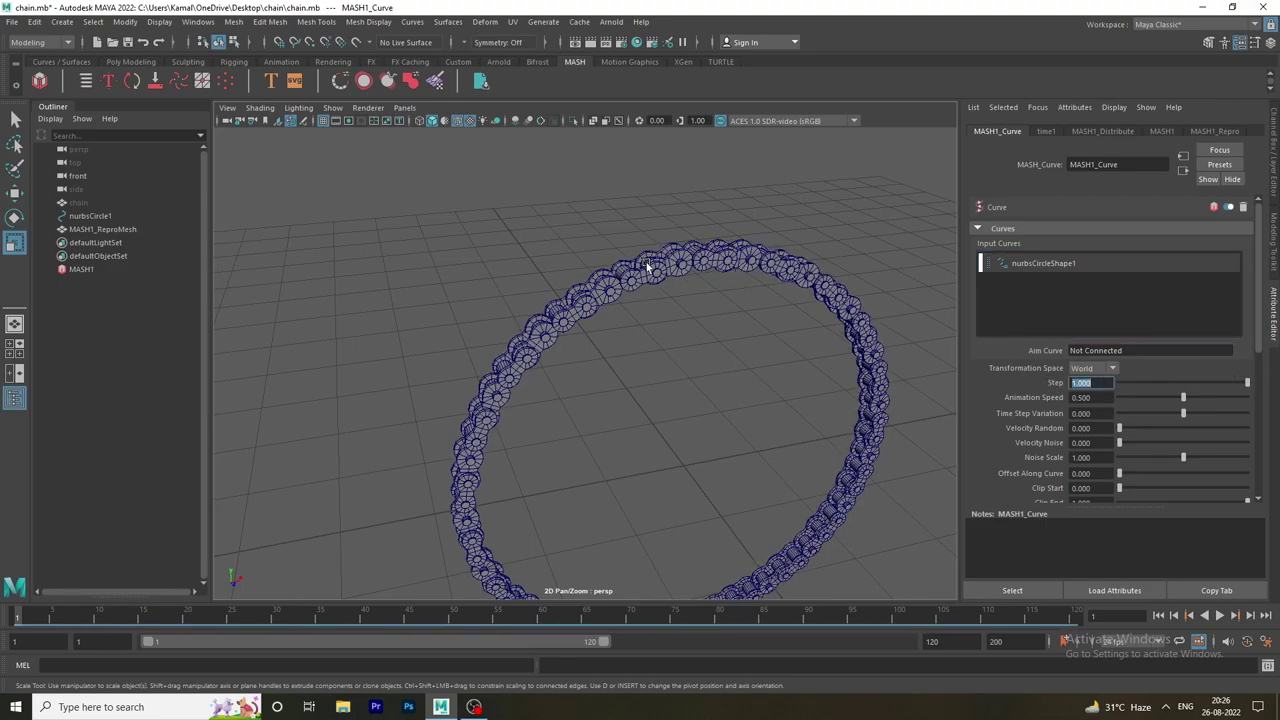
{"action": "scroll", "coordinate": [749, 332], "scroll_direction": "up", "scroll_amount": 3}
{"action": "scroll", "coordinate": [772, 337], "scroll_direction": "up", "scroll_amount": 3}
{"action": "scroll", "coordinate": [776, 330], "scroll_direction": "up", "scroll_amount": 2}
{"action": "scroll", "coordinate": [760, 330], "scroll_direction": "up", "scroll_amount": 2}
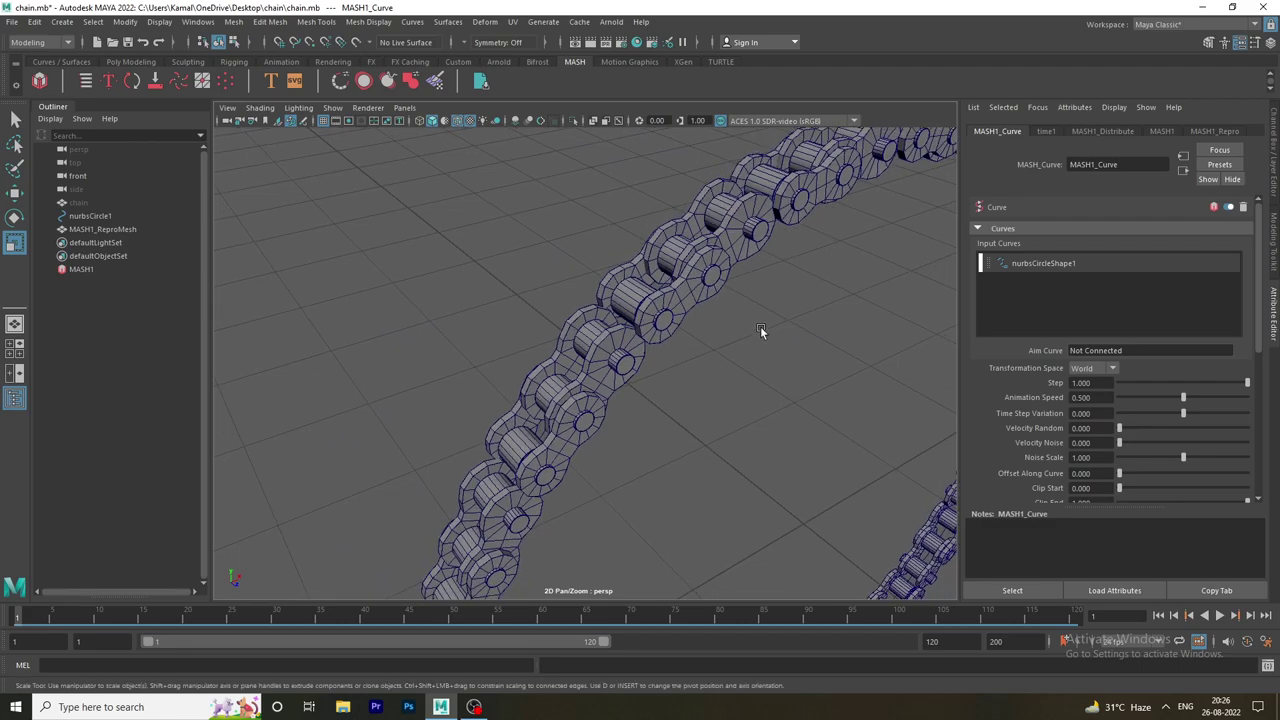
{"action": "scroll", "coordinate": [760, 330], "scroll_direction": "down", "scroll_amount": 3}
{"action": "scroll", "coordinate": [692, 334], "scroll_direction": "down", "scroll_amount": 2}
Try 25 and then 28 as the Number of Points in MASH1_Distribute.
{"action": "left_click", "coordinate": [1091, 128]}
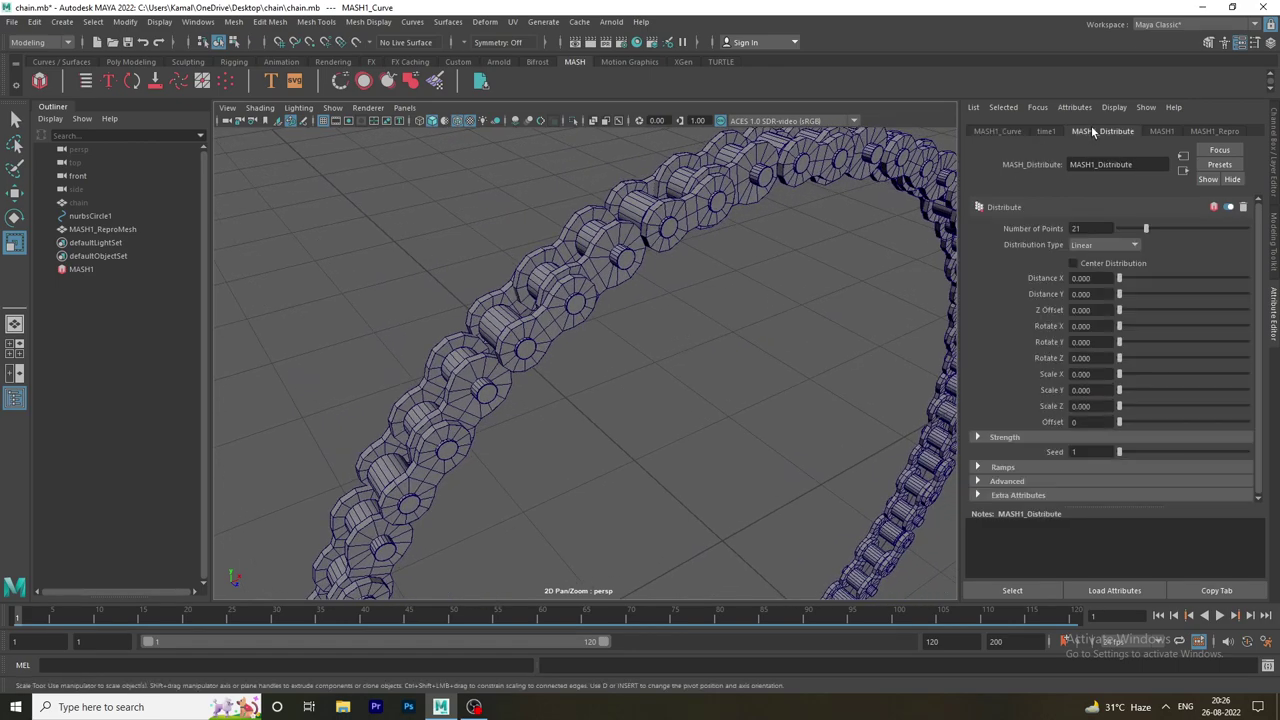
{"action": "left_click", "coordinate": [1149, 226]}
{"action": "left_click_drag", "start_coordinate": [1149, 228], "coordinate": [1156, 232]}
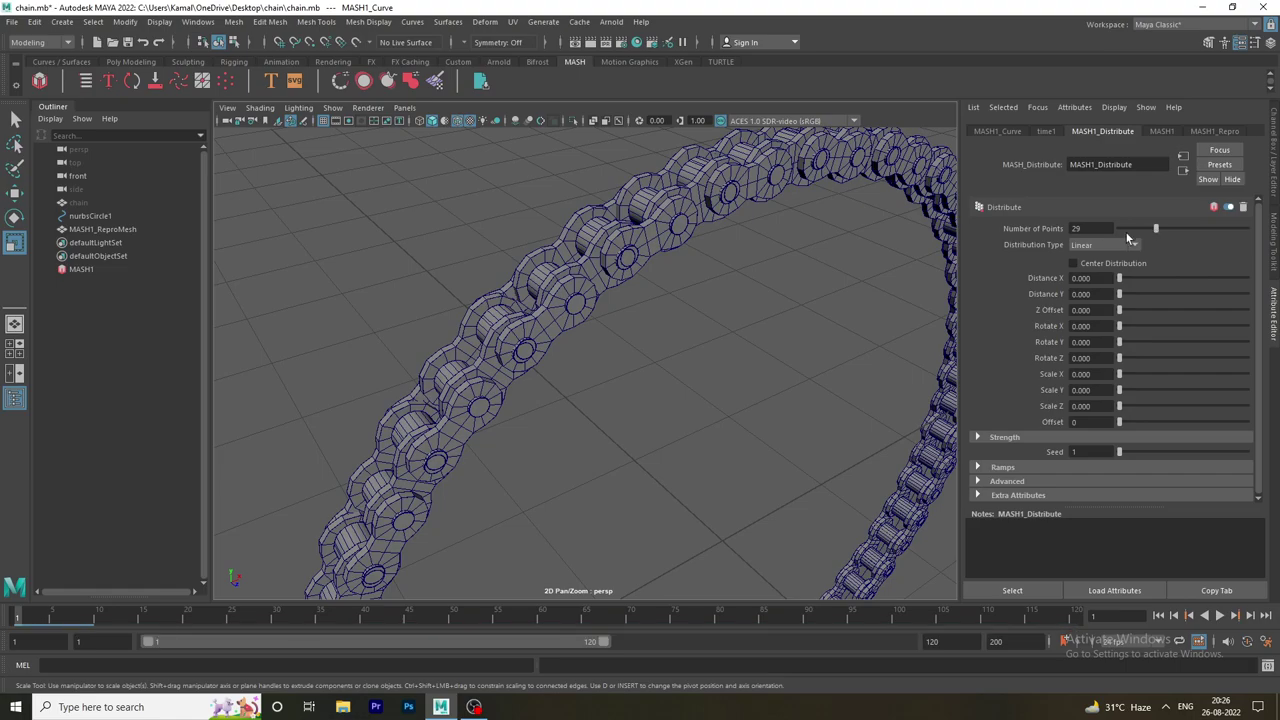
{"action": "double_click", "coordinate": [1090, 228]}
{"action": "type", "text": "25"}
{"action": "key", "text": "Return"}
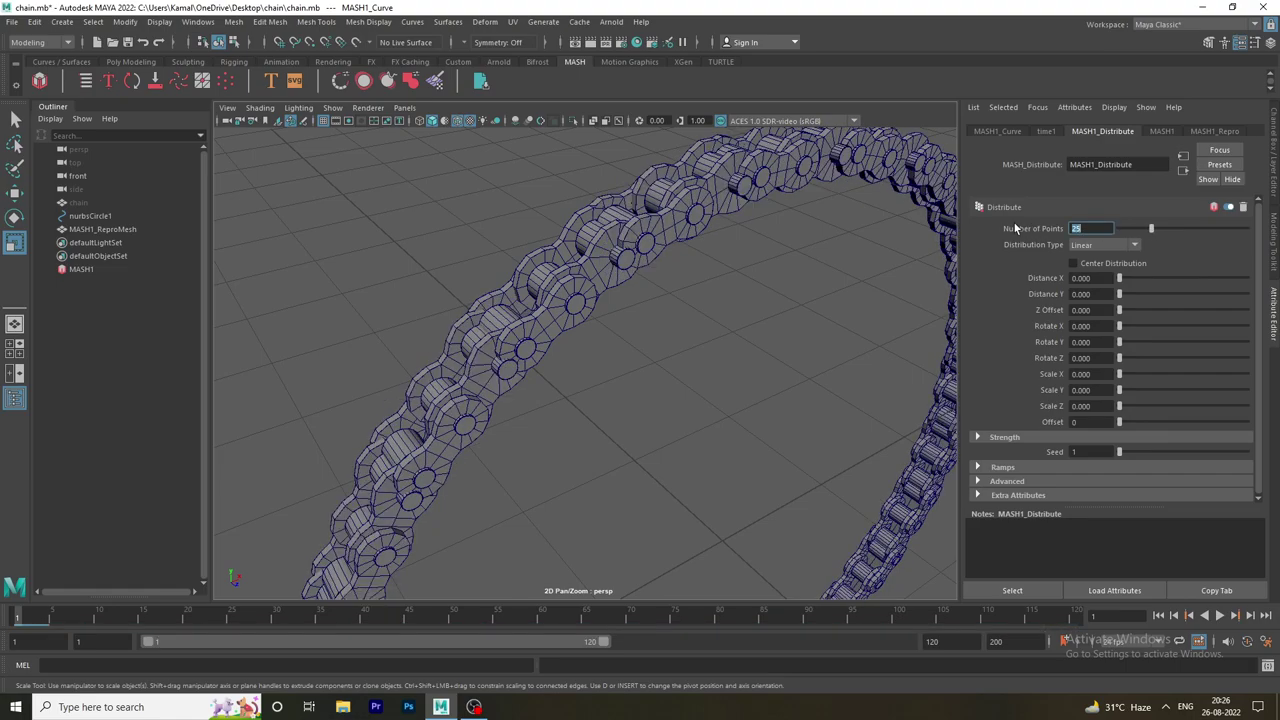
{"action": "type", "text": "28"}
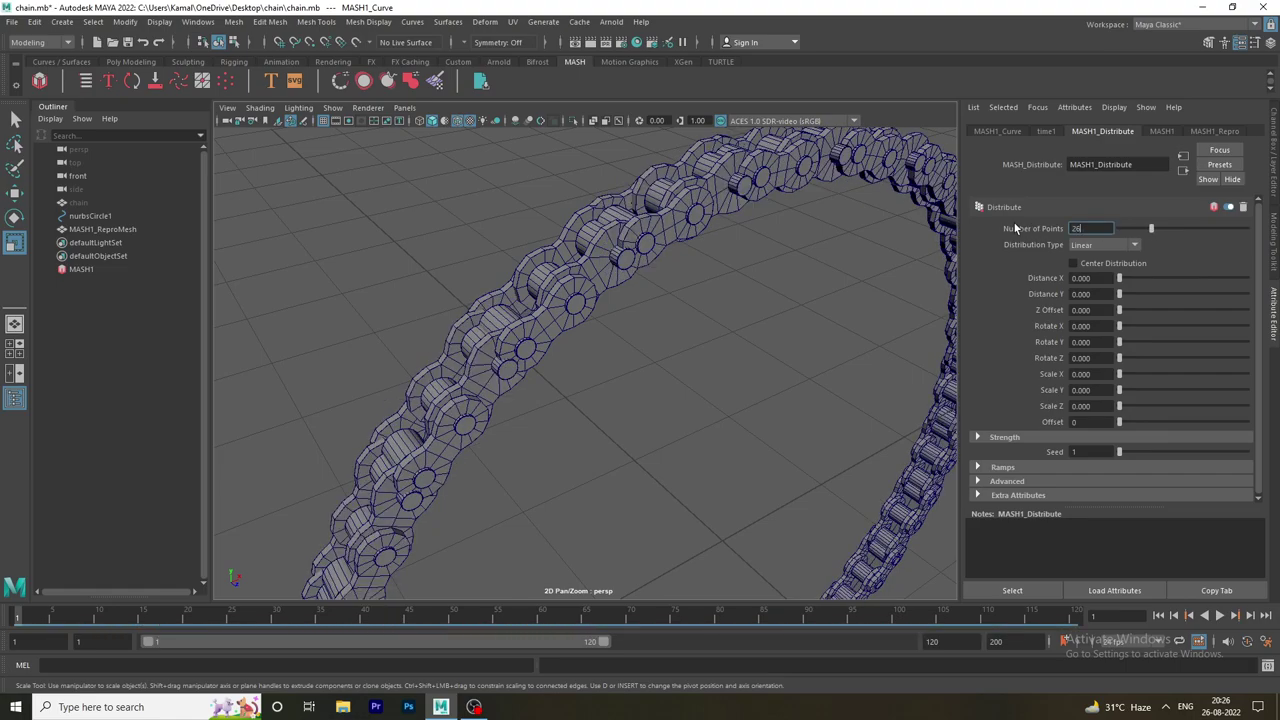
{"action": "key", "text": "Return"}
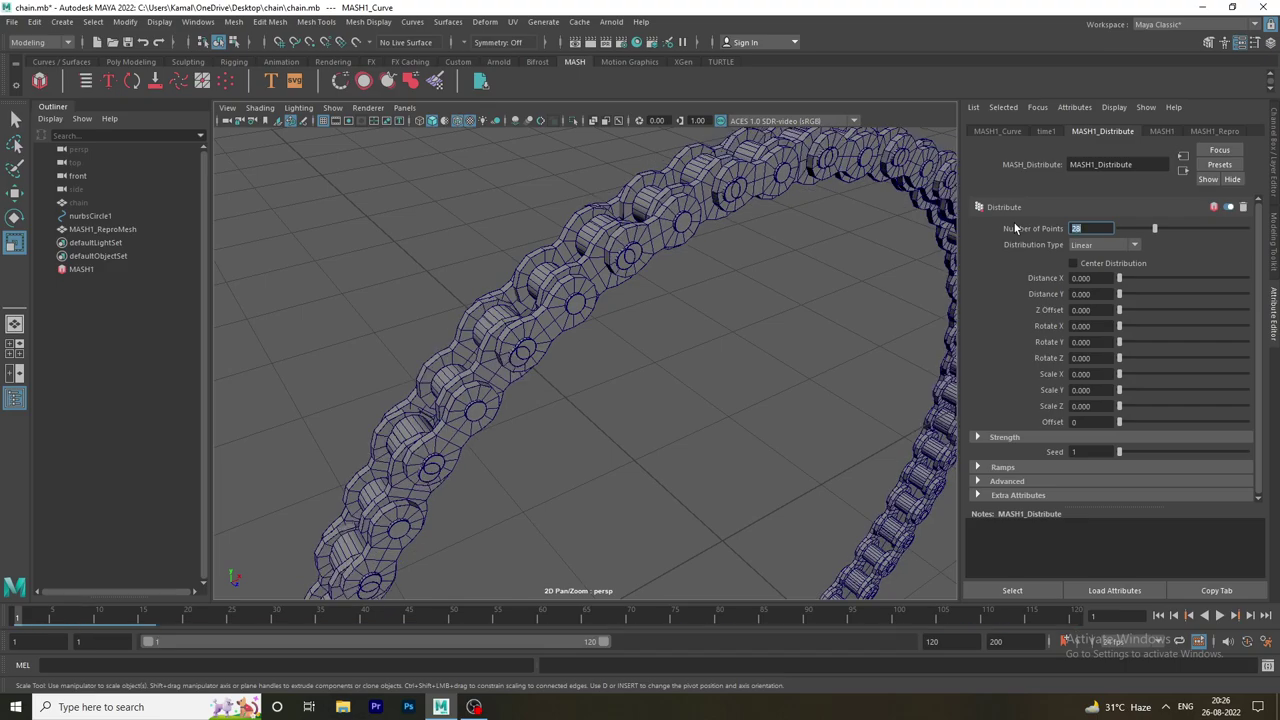
Try 29 and 32 points, then settle on 30 chain links.
{"action": "key", "text": "BackSpace"}
{"action": "type", "text": "9"}
{"action": "key", "text": "Return"}
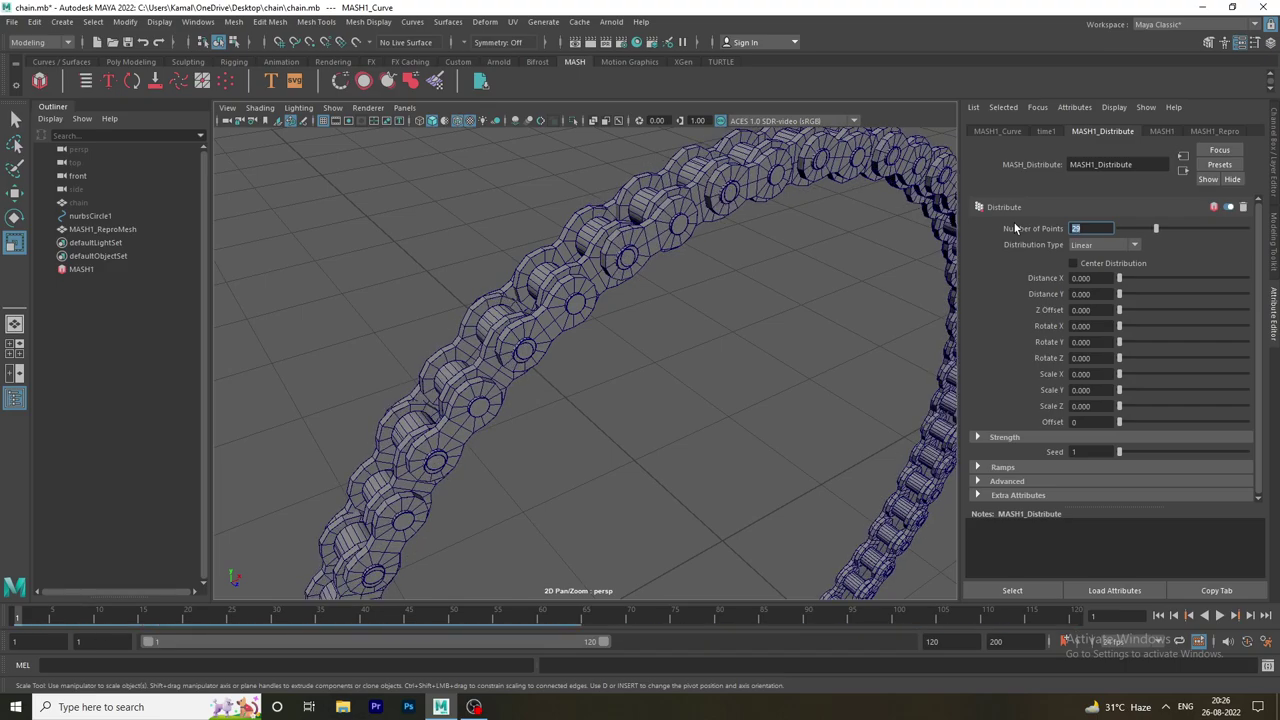
{"action": "type", "text": "32"}
{"action": "key", "text": "Return"}
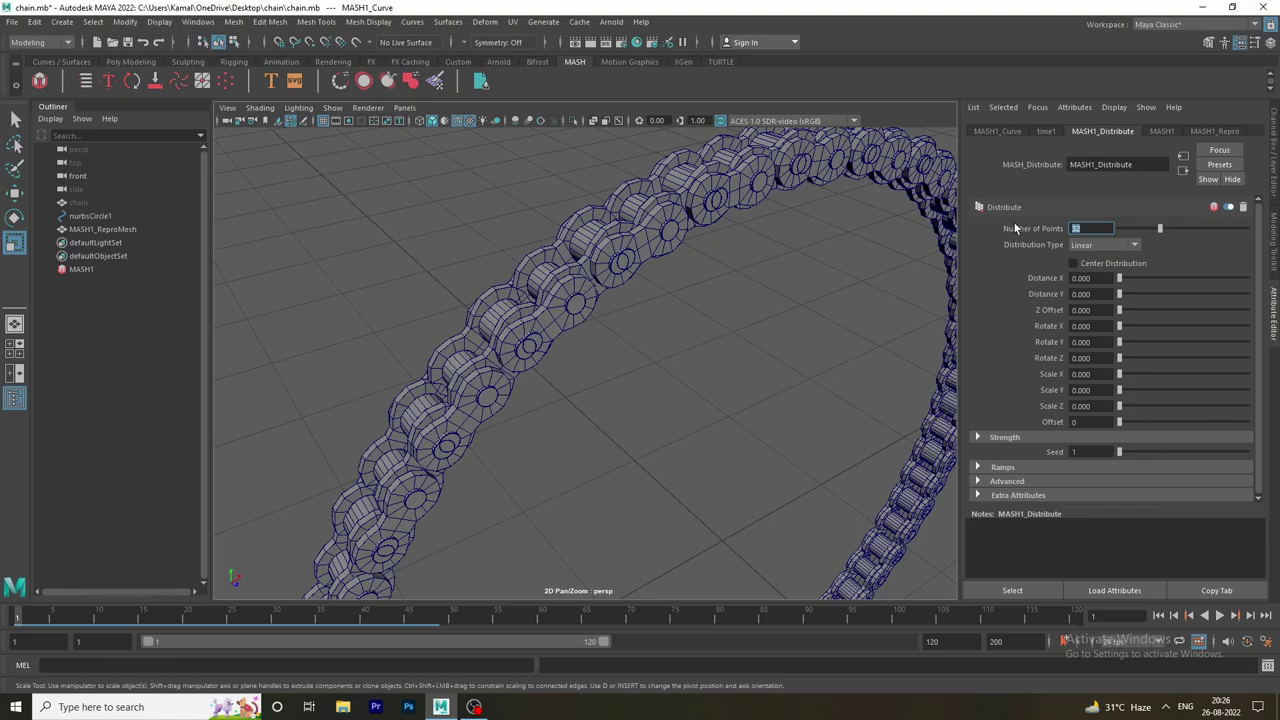
{"action": "type", "text": "30"}
{"action": "key", "text": "Return"}
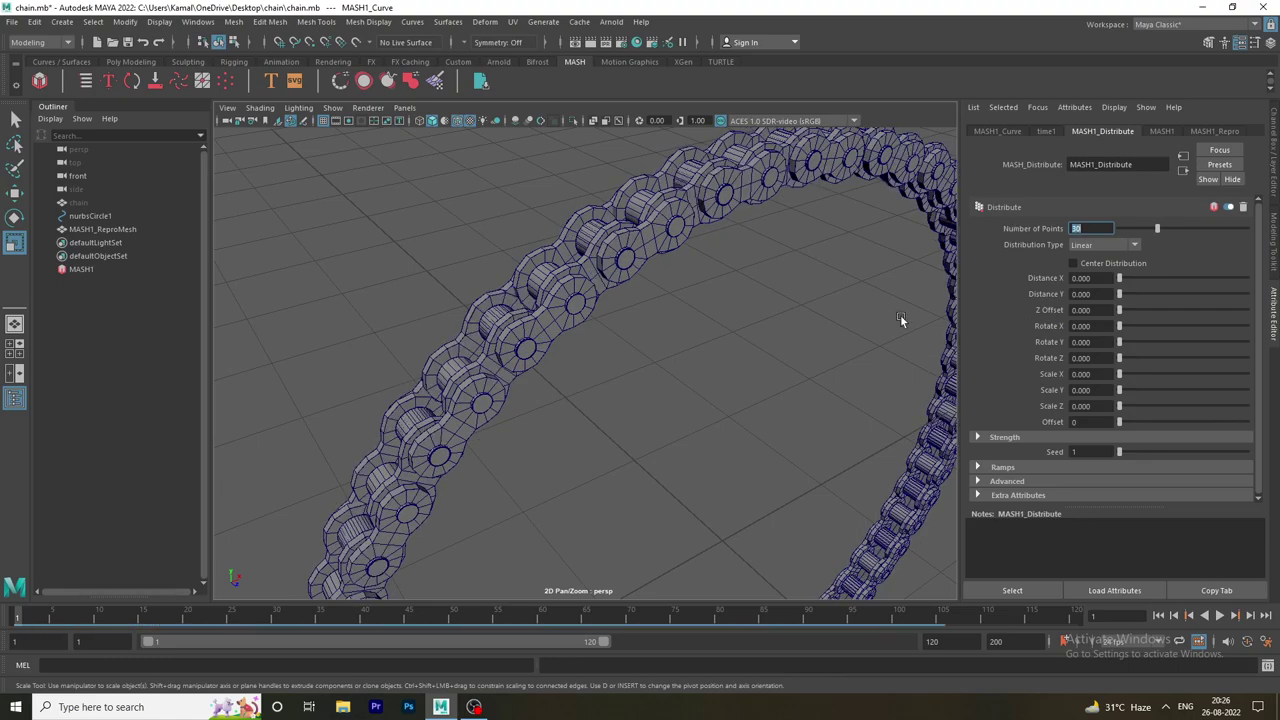
Maximize the front view on the chain ring's top arc and switch to wireframe.
{"action": "scroll", "coordinate": [783, 317], "scroll_direction": "down", "scroll_amount": 10}
{"action": "mouse_move", "coordinate": [700, 312]}
{"action": "left_mouse_down", "text": "alt"}
{"action": "mouse_move", "coordinate": [608, 306]}
{"action": "mouse_move", "coordinate": [866, 317]}
{"action": "mouse_move", "coordinate": [680, 273]}
{"action": "mouse_move", "coordinate": [644, 238]}
{"action": "mouse_move", "coordinate": [651, 229]}
{"action": "mouse_move", "coordinate": [672, 253]}
{"action": "mouse_move", "coordinate": [652, 243]}
{"action": "mouse_move", "coordinate": [600, 285]}
{"action": "left_mouse_up", "text": "alt"}
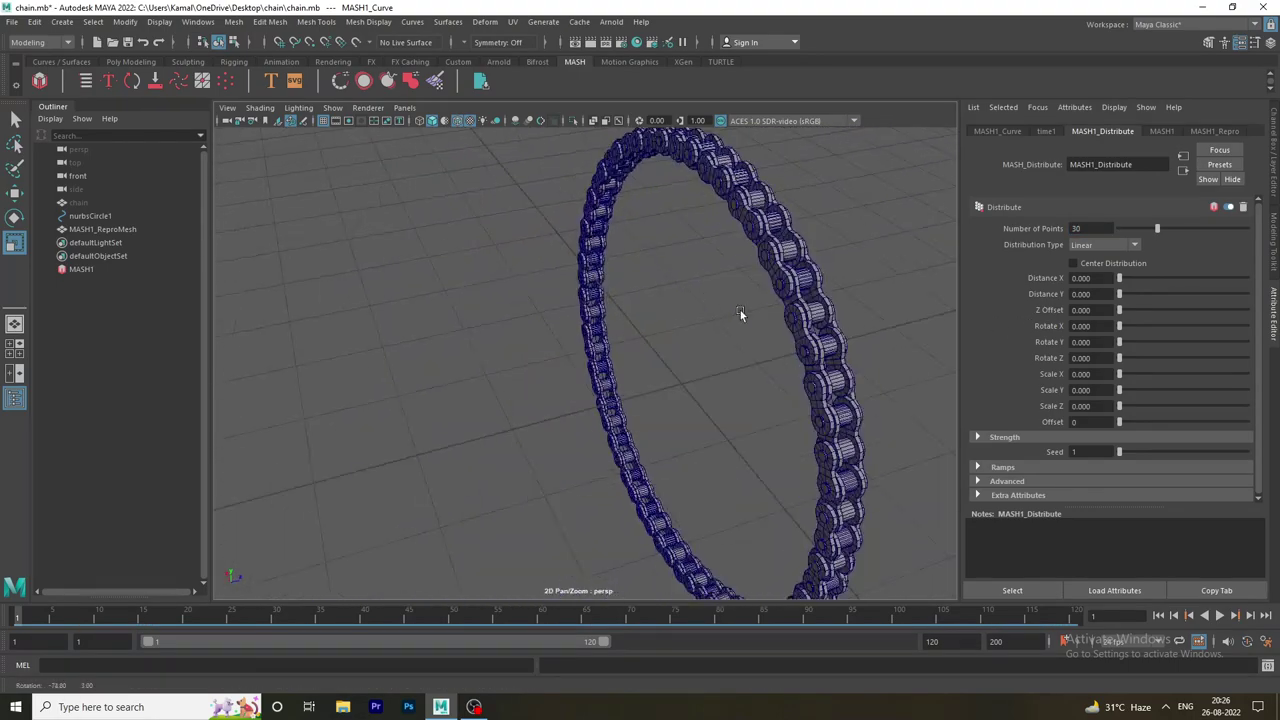
{"action": "key", "text": "space"}
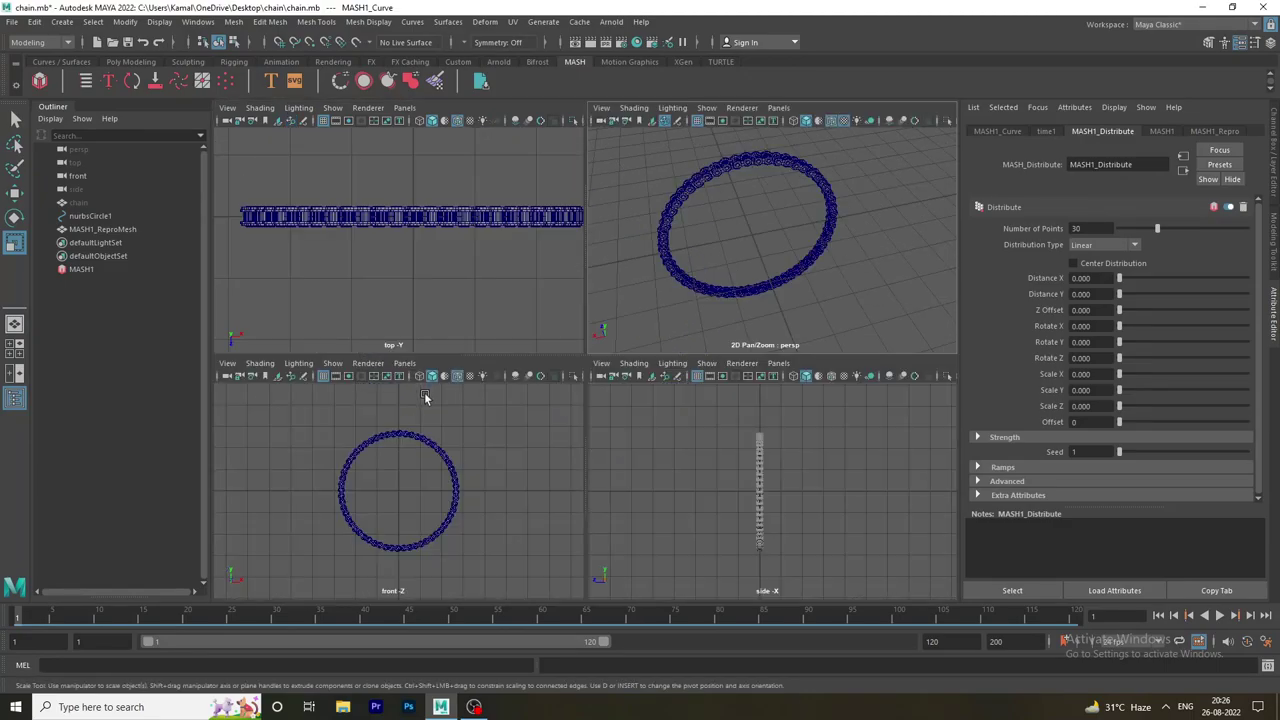
{"action": "key", "text": "space"}
{"action": "scroll", "coordinate": [550, 283], "scroll_direction": "up", "scroll_amount": 5}
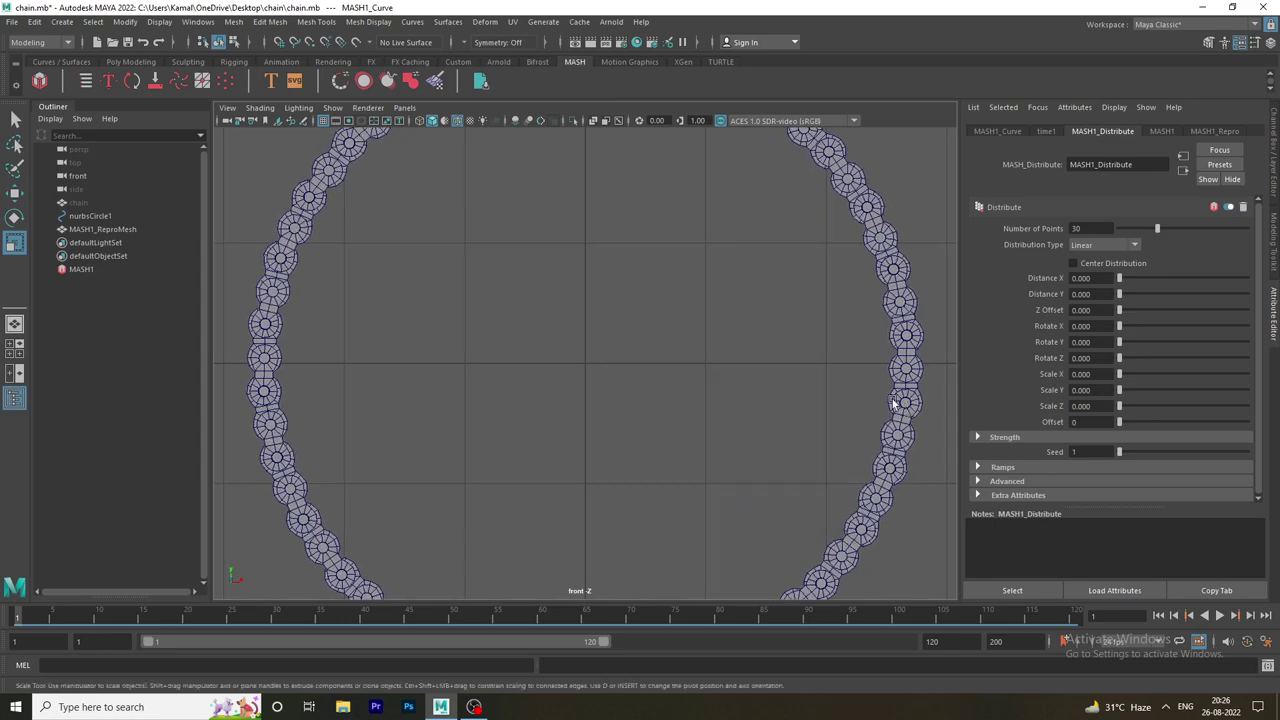
{"action": "middle_click_drag", "start_coordinate": [745, 271], "coordinate": [745, 541], "text": "alt"}
{"action": "scroll", "coordinate": [626, 315], "scroll_direction": "up", "scroll_amount": 1}
{"action": "scroll", "coordinate": [626, 315], "scroll_direction": "up", "scroll_amount": 3}
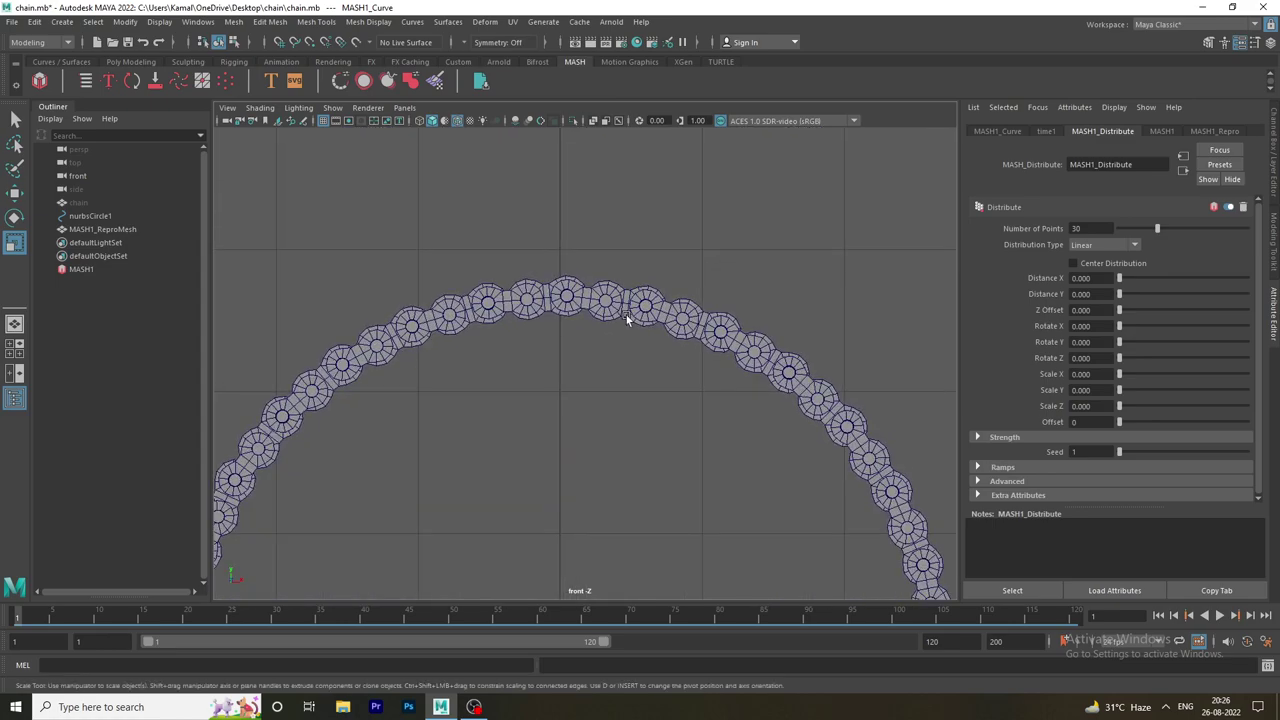
{"action": "left_click", "coordinate": [419, 121]}
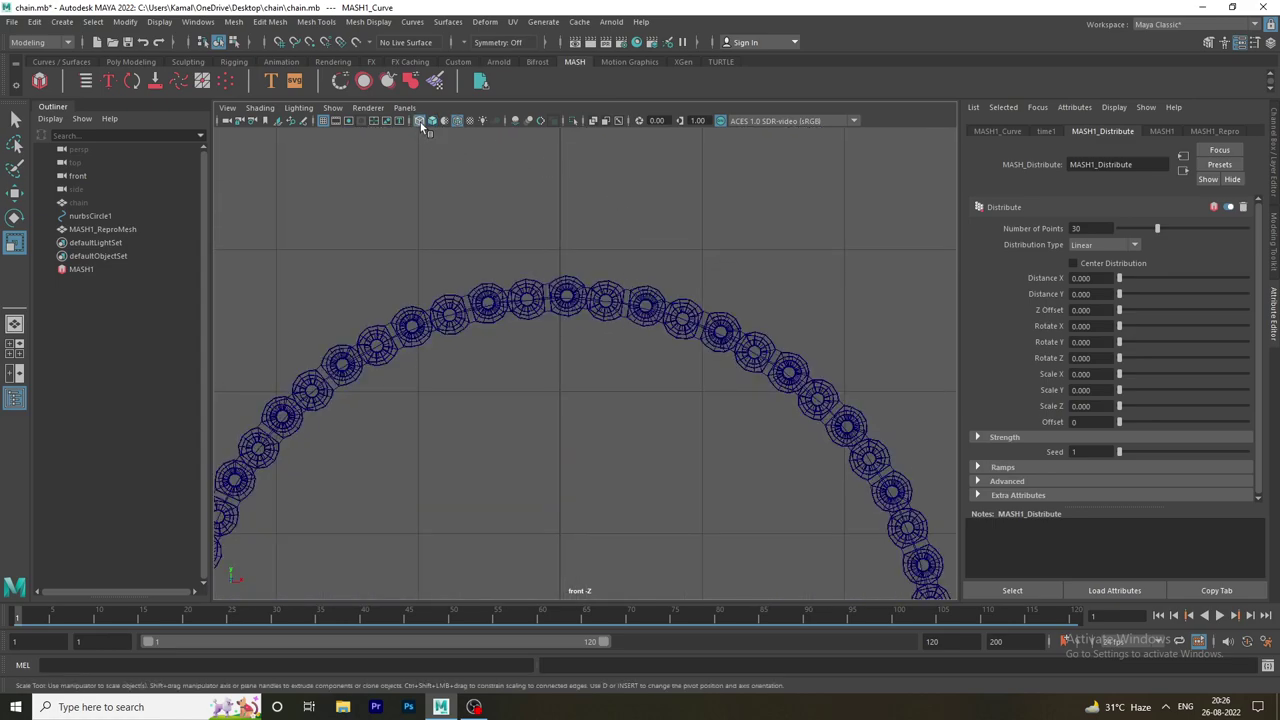
{"action": "scroll", "coordinate": [614, 277], "scroll_direction": "up", "scroll_amount": 1}
{"action": "scroll", "coordinate": [614, 277], "scroll_direction": "up", "scroll_amount": 3}
Select the chain mesh, then the circle curve beneath it, in object selection mode.
{"action": "left_click", "coordinate": [15, 119]}
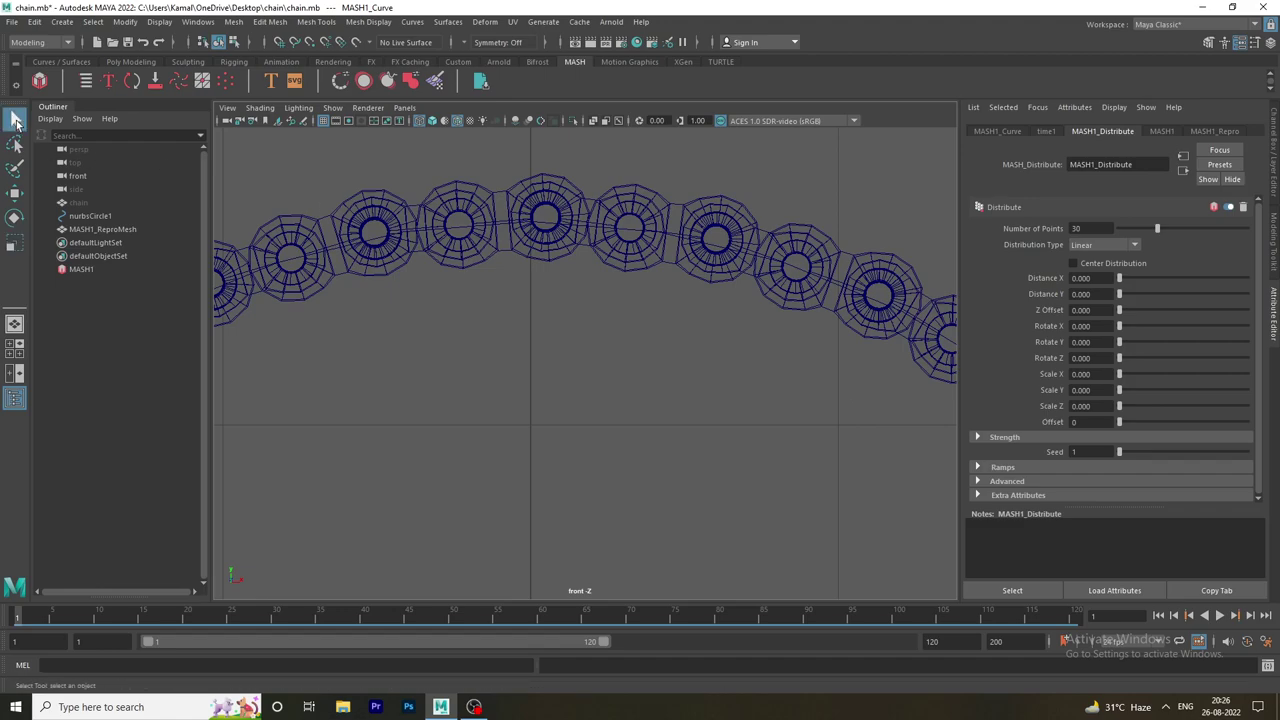
{"action": "left_click", "coordinate": [840, 290]}
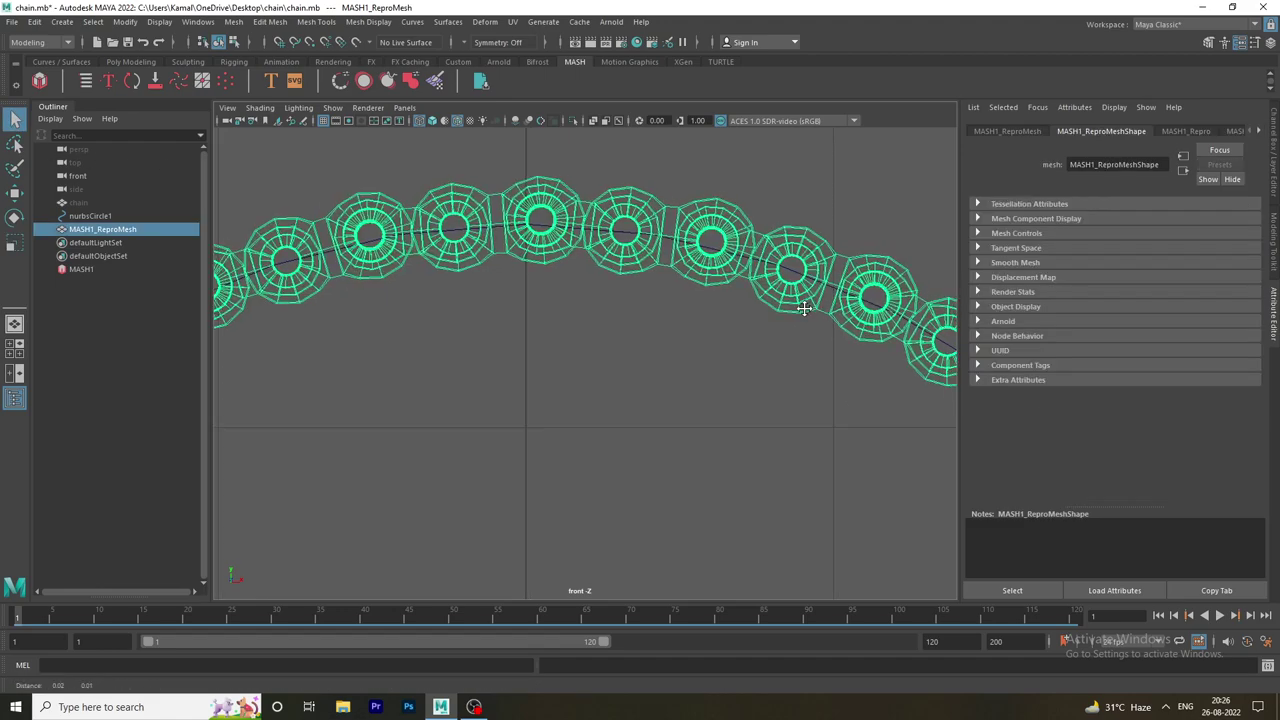
{"action": "scroll", "coordinate": [825, 305], "scroll_direction": "up", "scroll_amount": 2}
{"action": "middle_click_drag", "start_coordinate": [694, 323], "coordinate": [825, 357], "text": "alt"}
{"action": "left_click", "coordinate": [825, 357]}
{"action": "scroll", "coordinate": [829, 366], "scroll_direction": "down", "scroll_amount": 1}
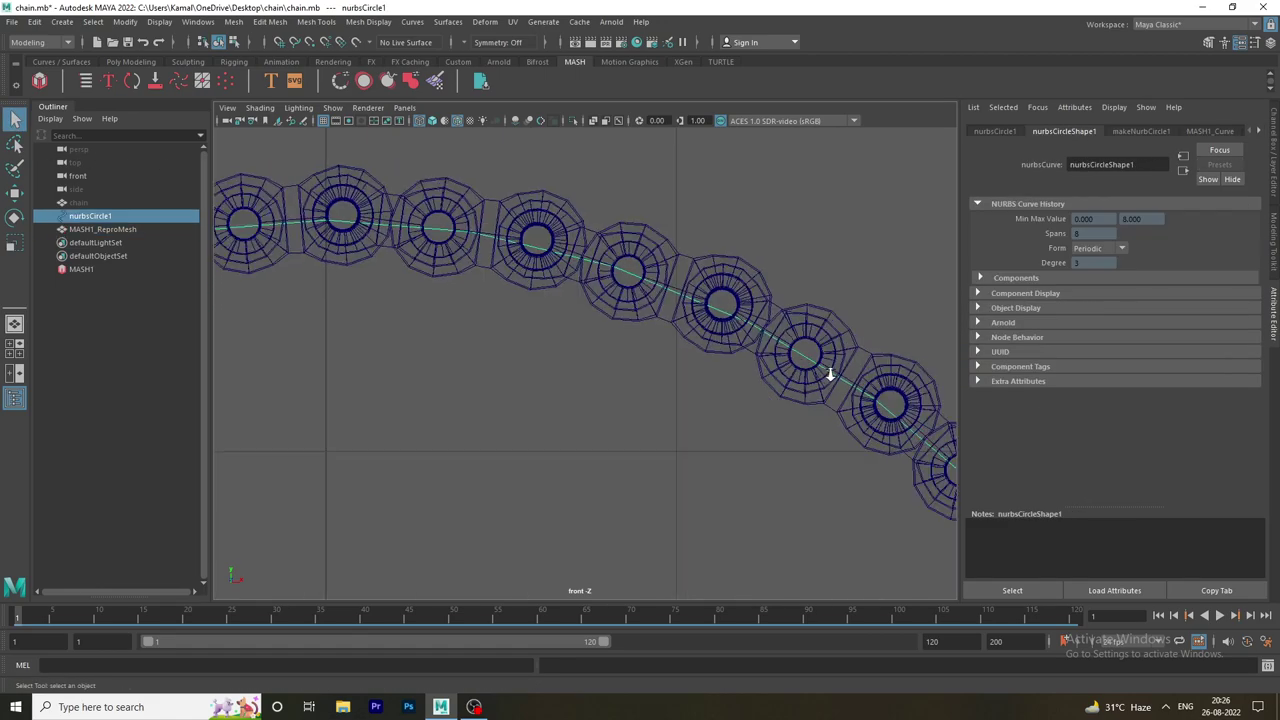
{"action": "scroll", "coordinate": [829, 366], "scroll_direction": "down", "scroll_amount": 4}
{"action": "scroll", "coordinate": [714, 379], "scroll_direction": "up", "scroll_amount": 1}
{"action": "scroll", "coordinate": [714, 379], "scroll_direction": "up", "scroll_amount": 5}
{"action": "scroll", "coordinate": [766, 374], "scroll_direction": "down", "scroll_amount": 2}
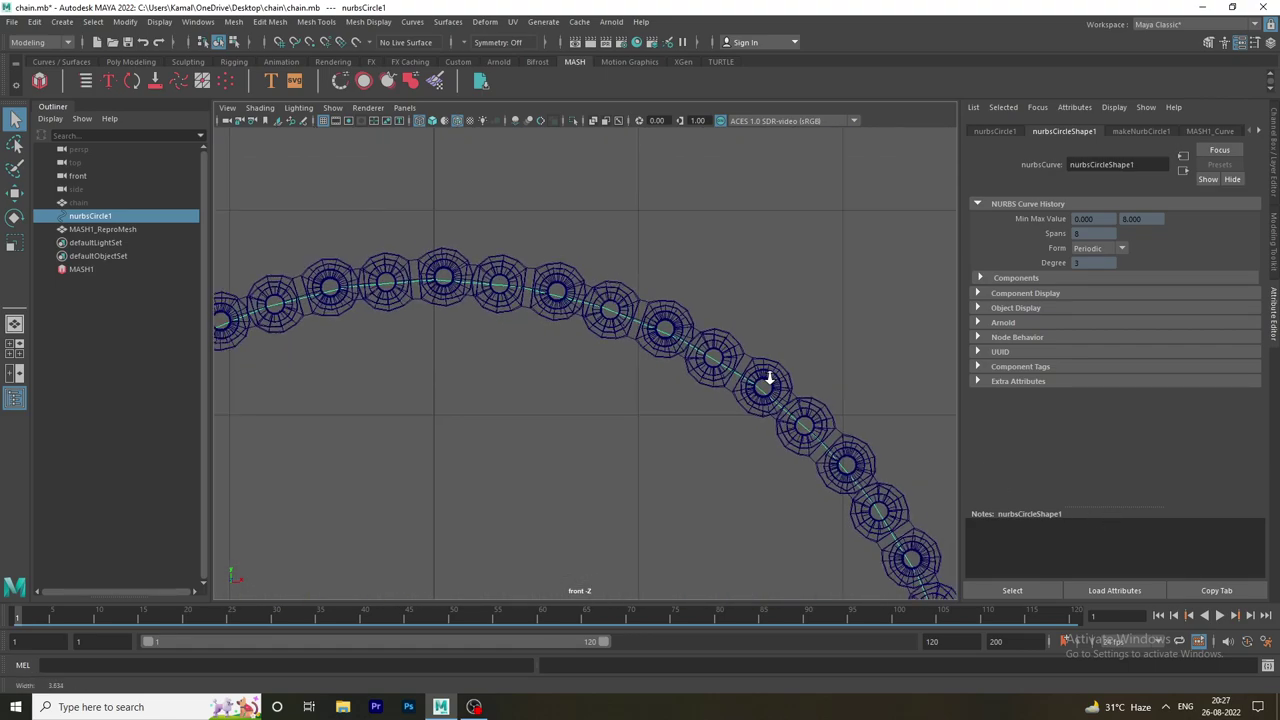
Choose Object Mode from the marking menu and clear the selection.
{"action": "right_click", "coordinate": [742, 377]}
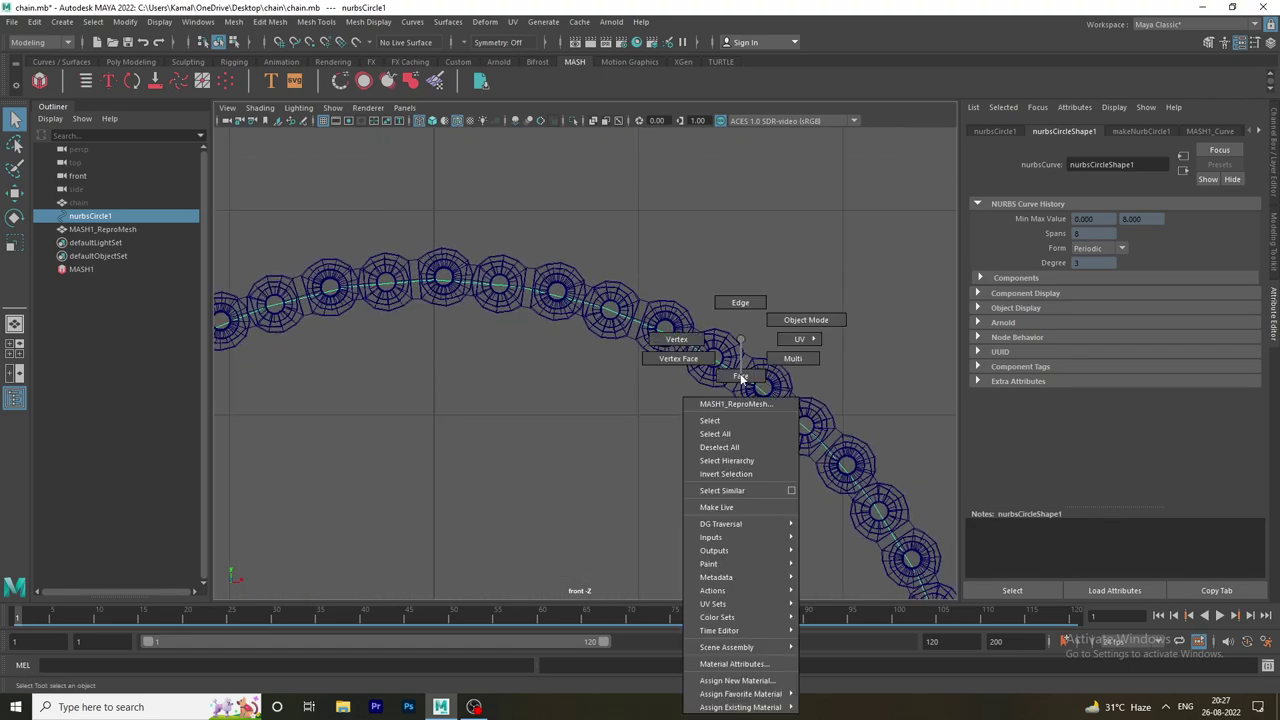
{"action": "left_click", "coordinate": [782, 343]}
{"action": "right_click", "coordinate": [752, 368]}
{"action": "left_click", "coordinate": [806, 320]}
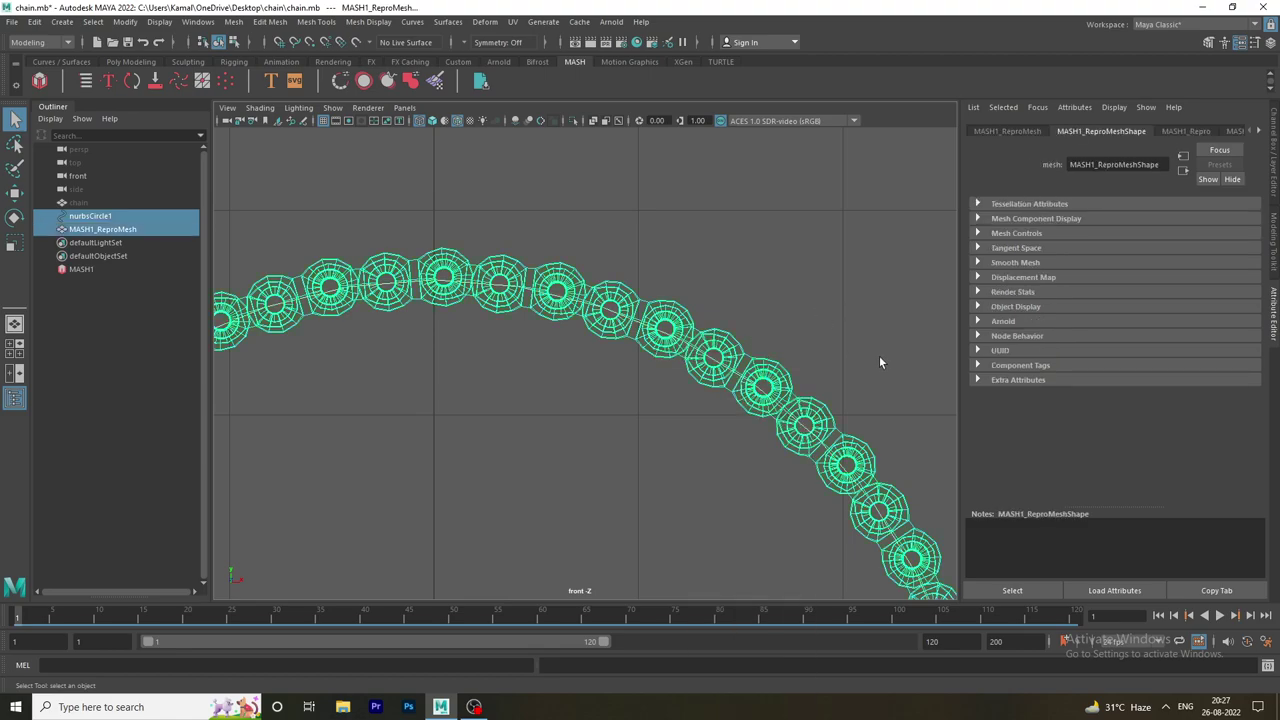
{"action": "left_click", "coordinate": [266, 257]}
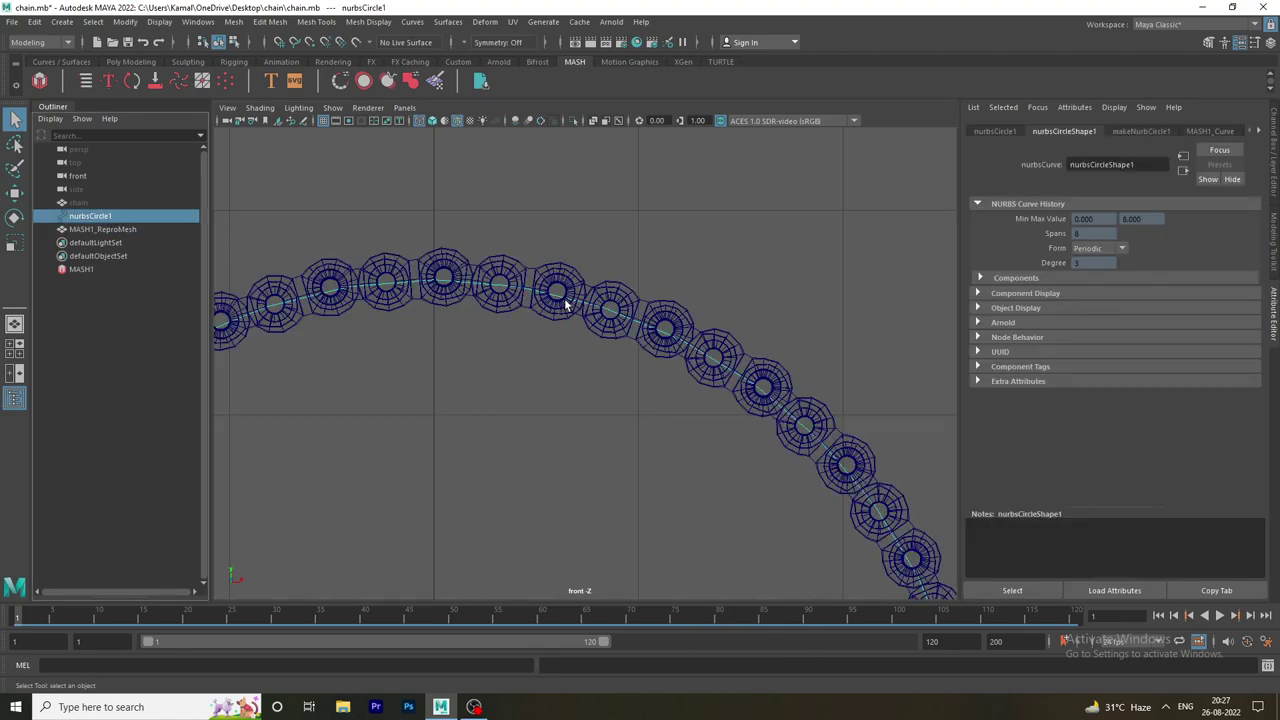
{"action": "right_click", "coordinate": [573, 305]}
{"action": "left_click", "coordinate": [625, 405]}
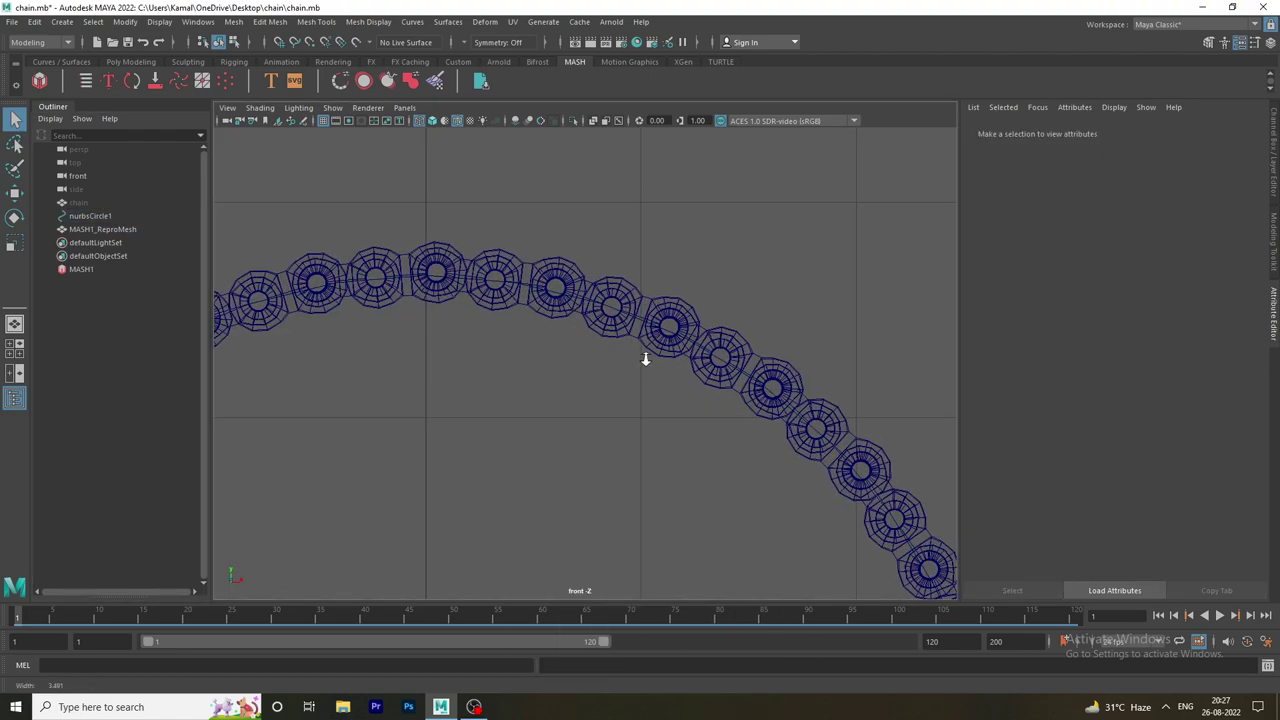
{"action": "right_click_drag", "start_coordinate": [643, 357], "coordinate": [830, 452], "text": "alt"}
Stretch nurbsCircle1 into a long oval by moving its left-side control vertices outward.
{"action": "left_click", "coordinate": [625, 267]}
{"action": "right_click", "coordinate": [628, 266]}
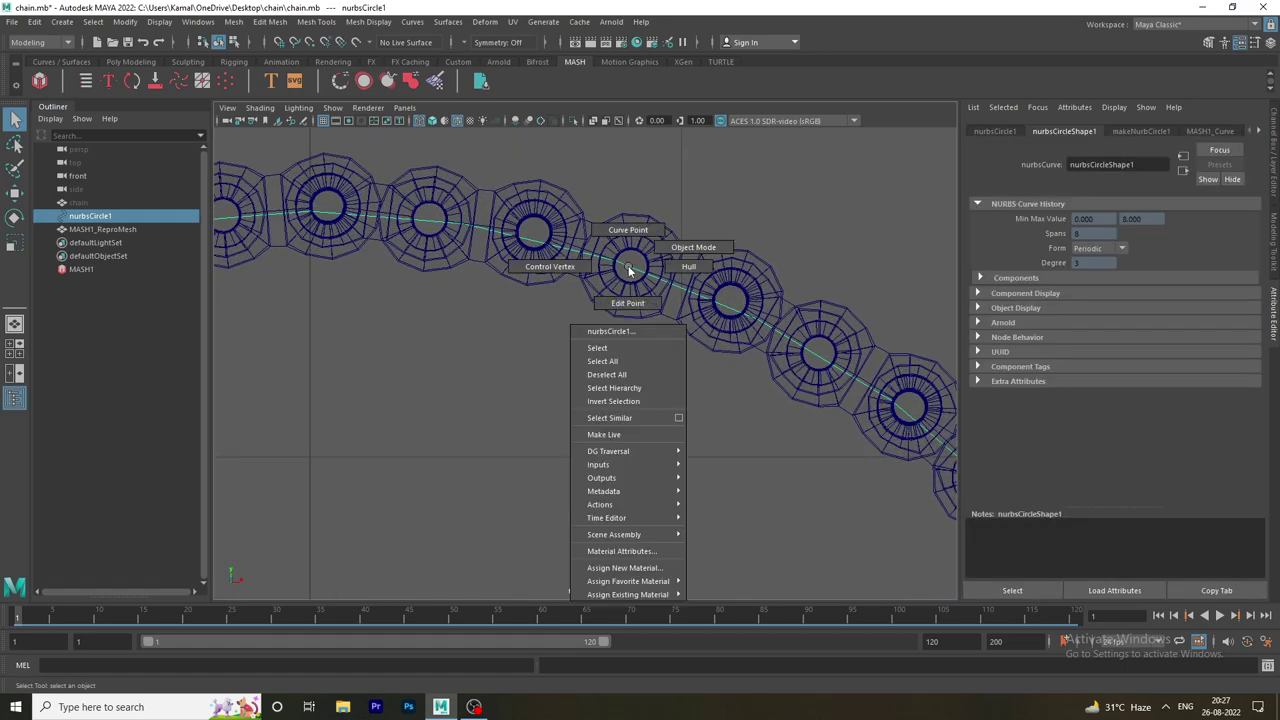
{"action": "left_click", "coordinate": [580, 265]}
{"action": "mouse_move", "coordinate": [580, 265]}
{"action": "right_mouse_down", "text": "alt"}
{"action": "mouse_move", "coordinate": [632, 397]}
{"action": "mouse_move", "coordinate": [514, 386]}
{"action": "right_mouse_up", "text": "alt"}
{"action": "mouse_move", "coordinate": [514, 386]}
{"action": "middle_mouse_down", "text": "alt"}
{"action": "mouse_move", "coordinate": [534, 329]}
{"action": "mouse_move", "coordinate": [608, 310]}
{"action": "middle_mouse_up", "text": "alt"}
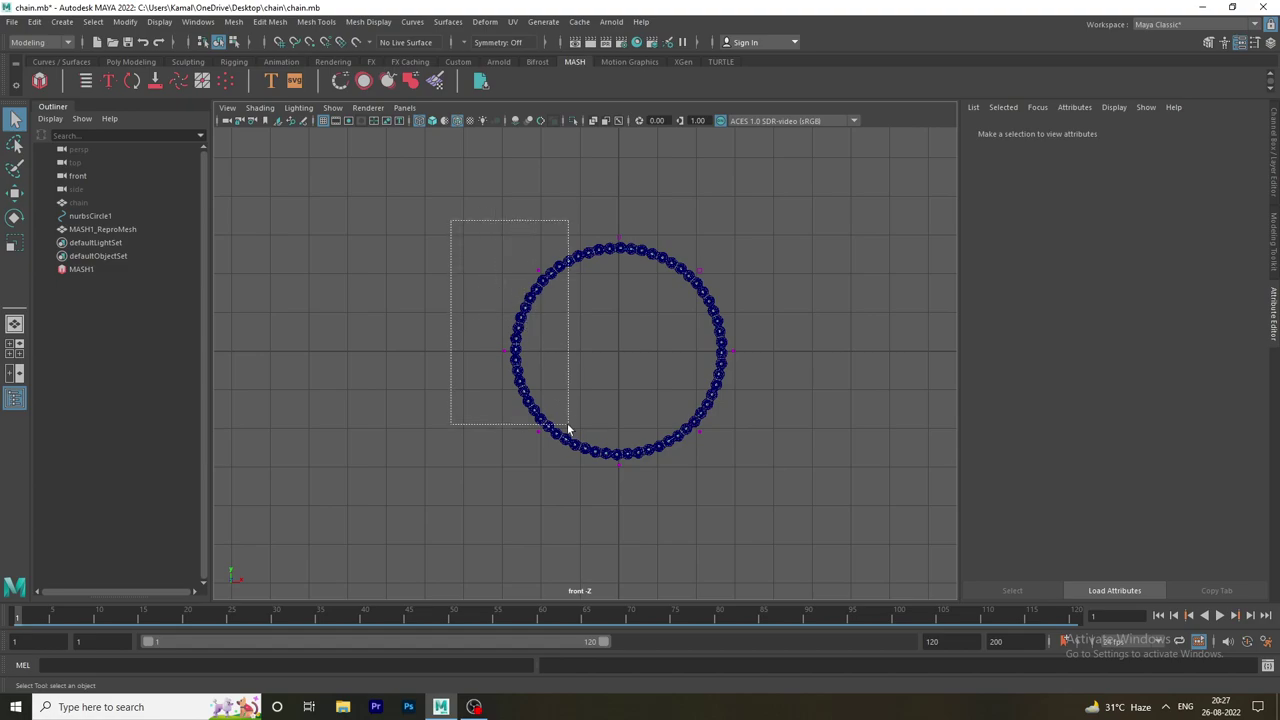
{"action": "left_click_drag", "start_coordinate": [499, 286], "coordinate": [566, 457]}
{"action": "left_click", "coordinate": [14, 192]}
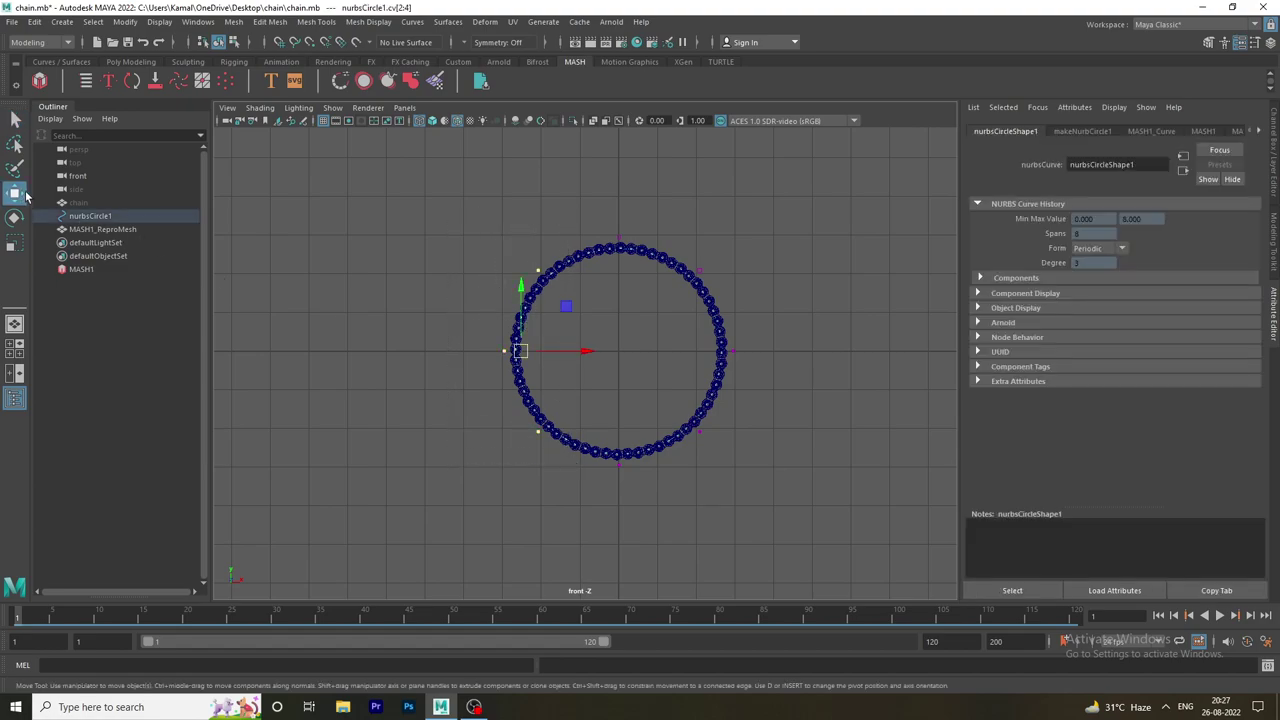
{"action": "middle_click_drag", "start_coordinate": [575, 330], "coordinate": [757, 358], "text": "alt"}
{"action": "left_click_drag", "start_coordinate": [765, 378], "coordinate": [468, 374]}
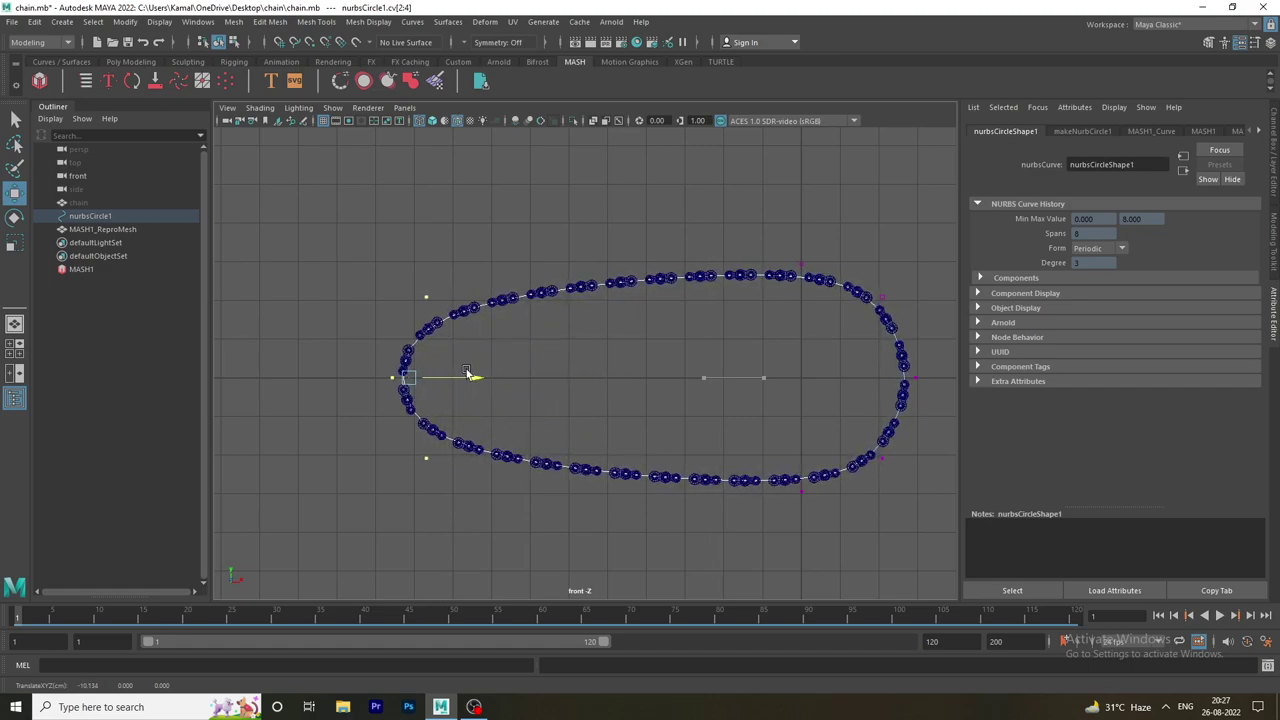
Check the oval in the perspective view and bring up the MASH1_Curve settings.
{"action": "key", "text": "space"}
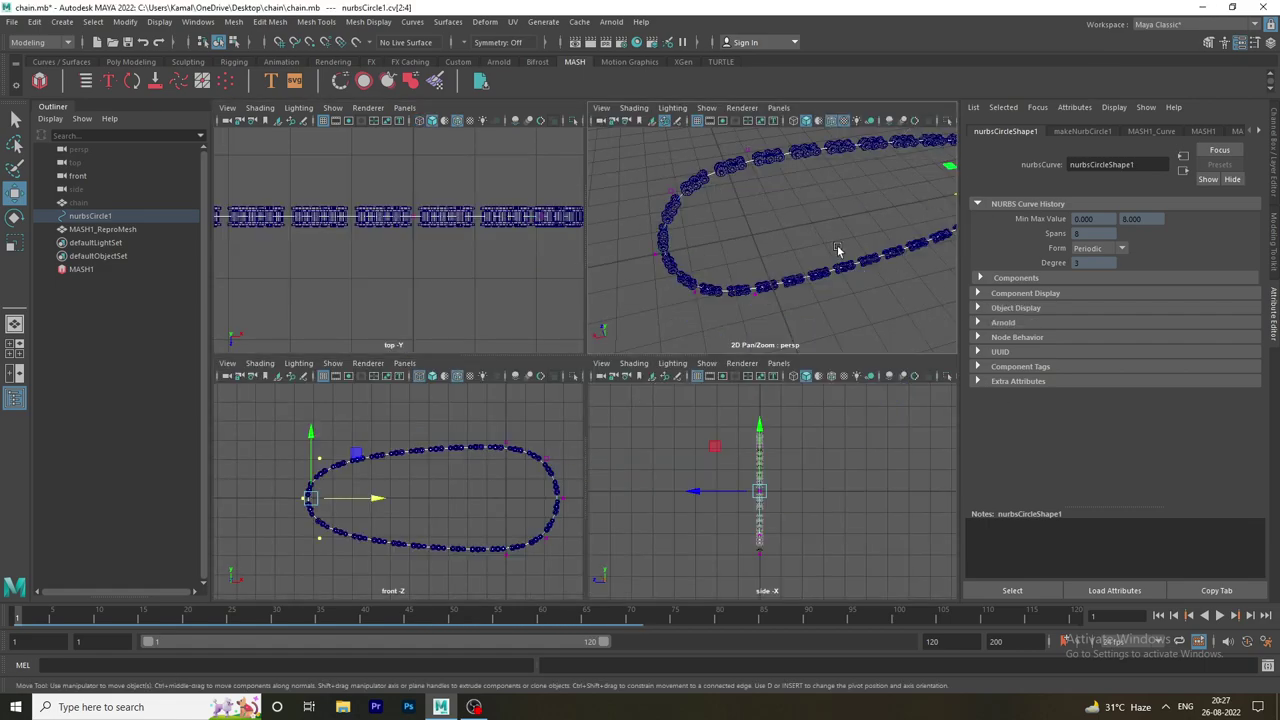
{"action": "key", "text": "space"}
{"action": "mouse_move", "coordinate": [778, 291]}
{"action": "left_mouse_down", "text": "alt"}
{"action": "mouse_move", "coordinate": [520, 277]}
{"action": "mouse_move", "coordinate": [674, 224]}
{"action": "mouse_move", "coordinate": [637, 219]}
{"action": "mouse_move", "coordinate": [700, 219]}
{"action": "left_mouse_up", "text": "alt"}
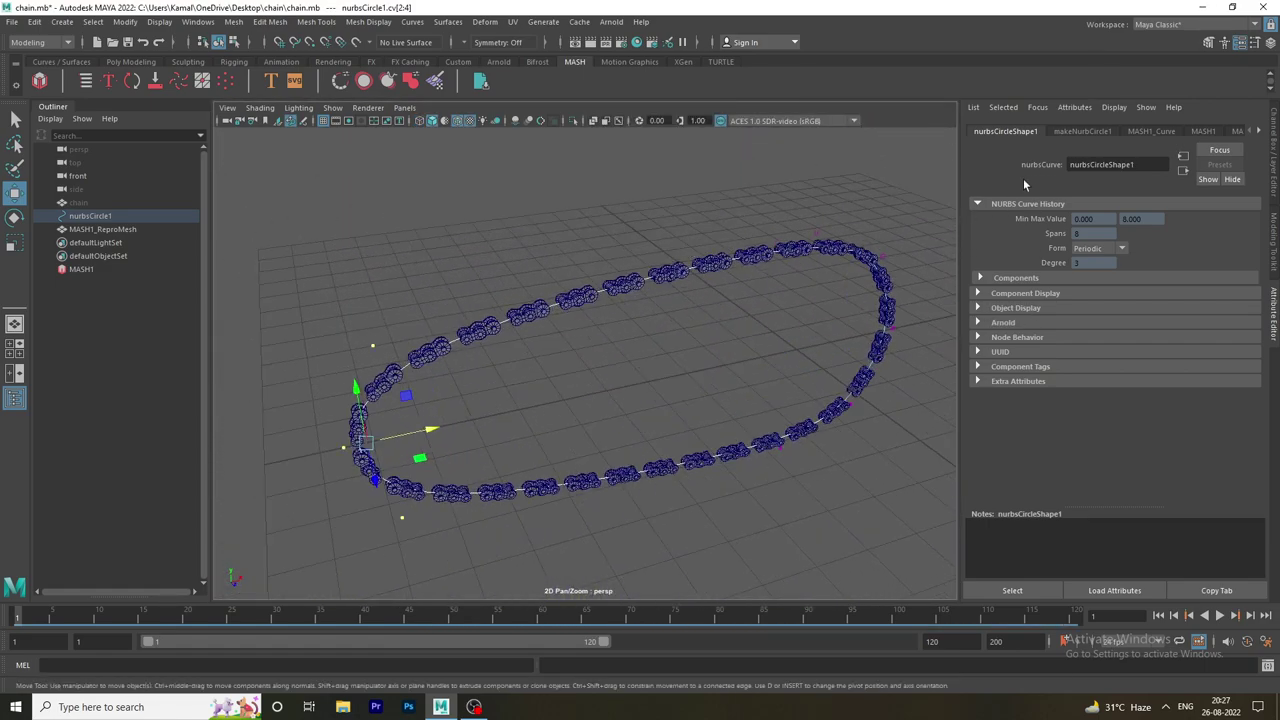
{"action": "left_click", "coordinate": [1097, 130]}
{"action": "left_click", "coordinate": [1147, 132]}
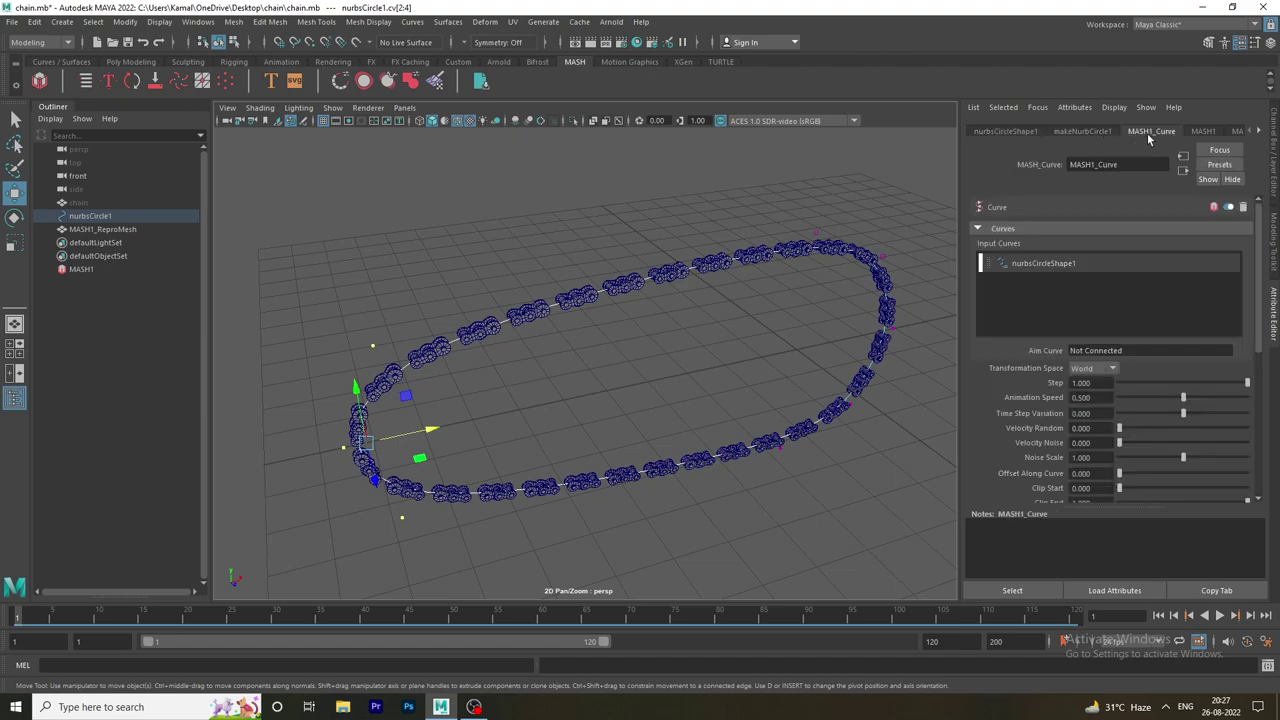
Browse MASH1's Attribute Editor tabs, select MASH1 and open MASH1_Distribute.
{"action": "left_click", "coordinate": [1205, 131]}
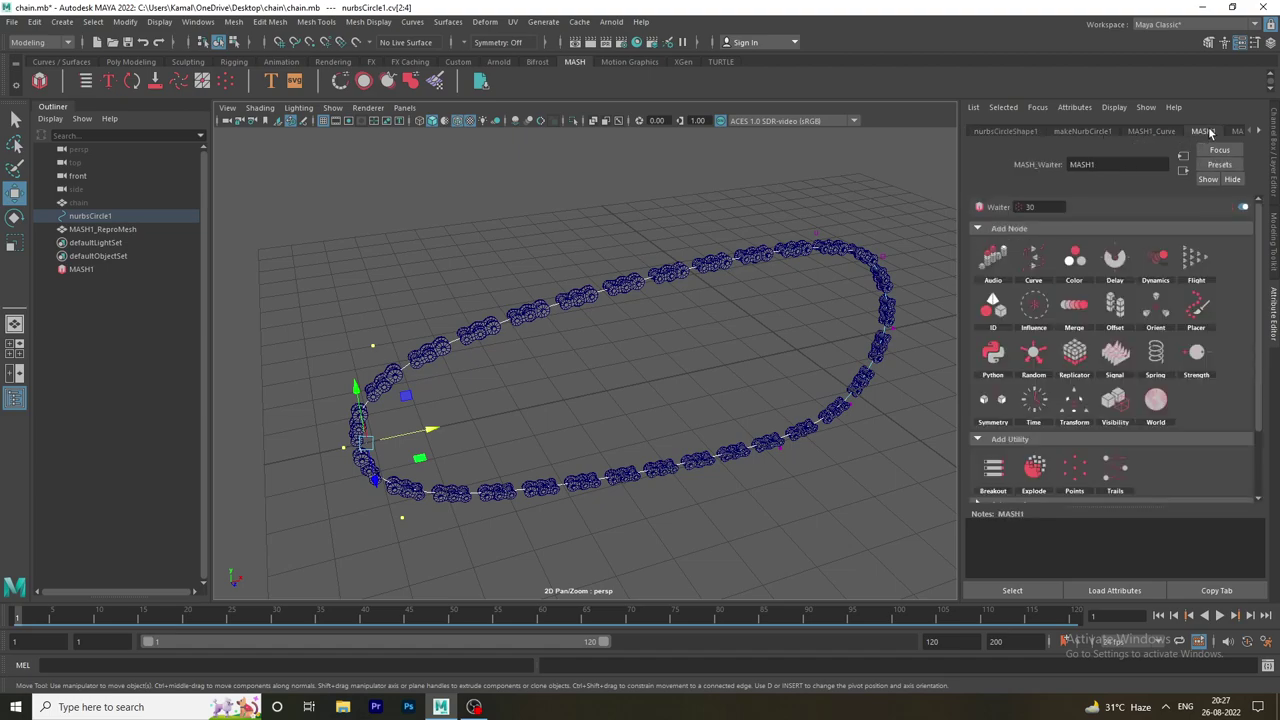
{"action": "left_click", "coordinate": [1236, 132]}
{"action": "left_click", "coordinate": [975, 132]}
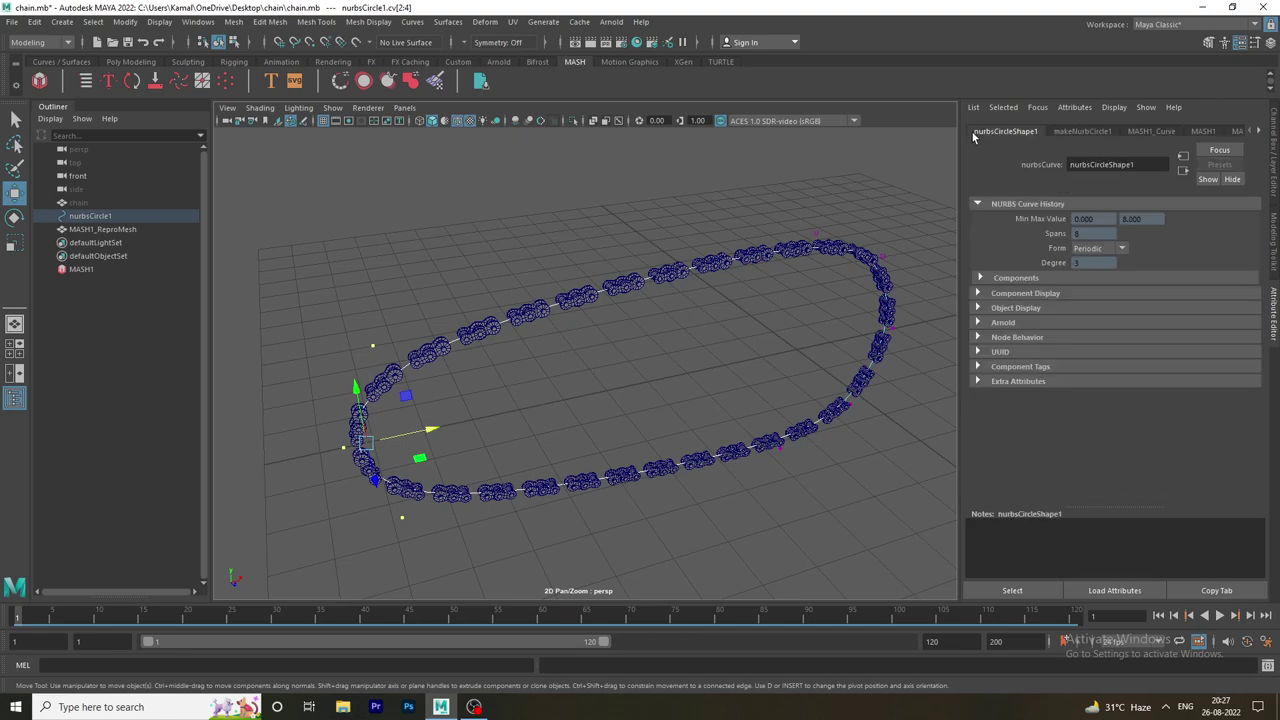
{"action": "left_click", "coordinate": [85, 268]}
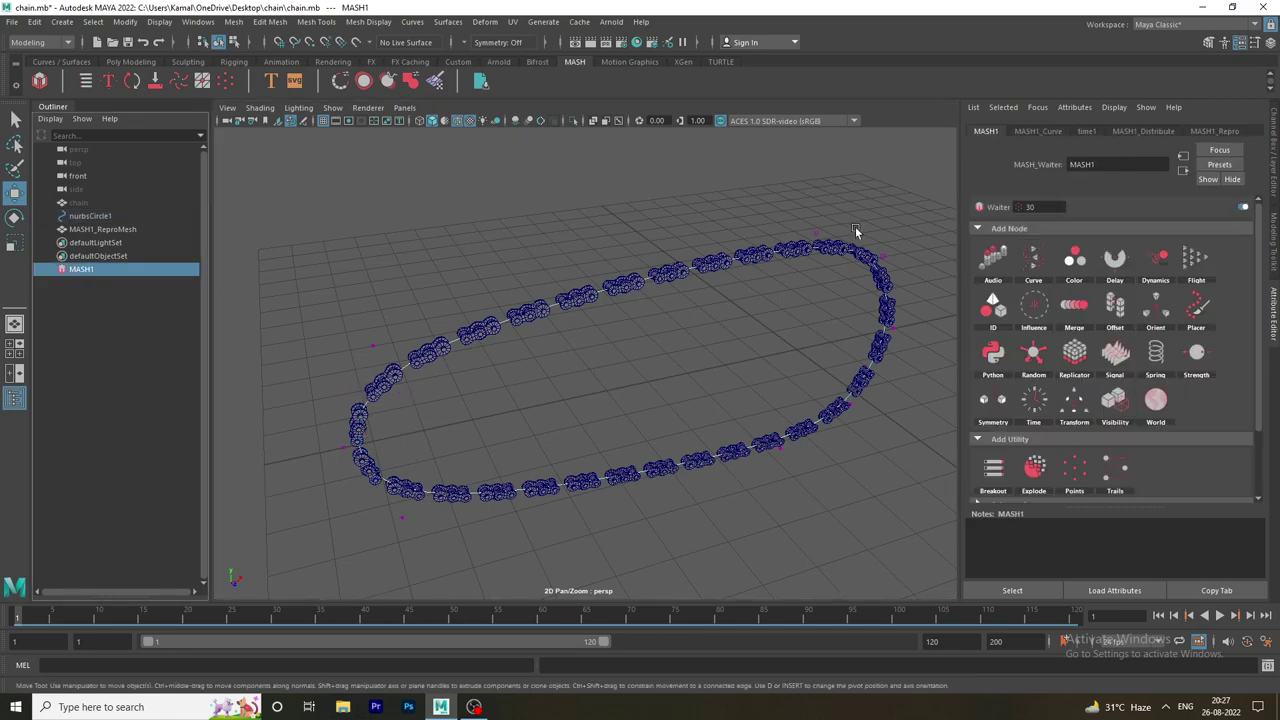
{"action": "left_click", "coordinate": [1138, 132]}
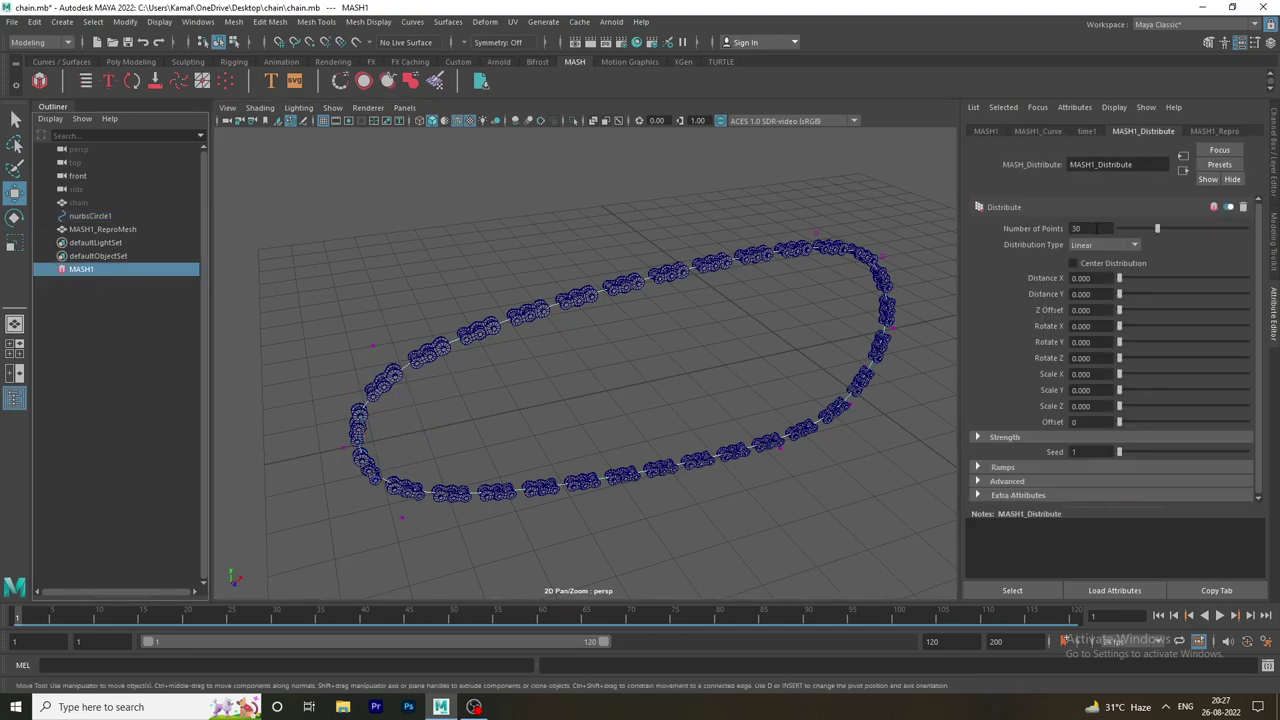
Set Number of Points to 35, then adjust it further and commit.
{"action": "left_click_drag", "start_coordinate": [1098, 229], "coordinate": [1028, 228]}
{"action": "type", "text": "35"}
{"action": "key", "text": "Return"}
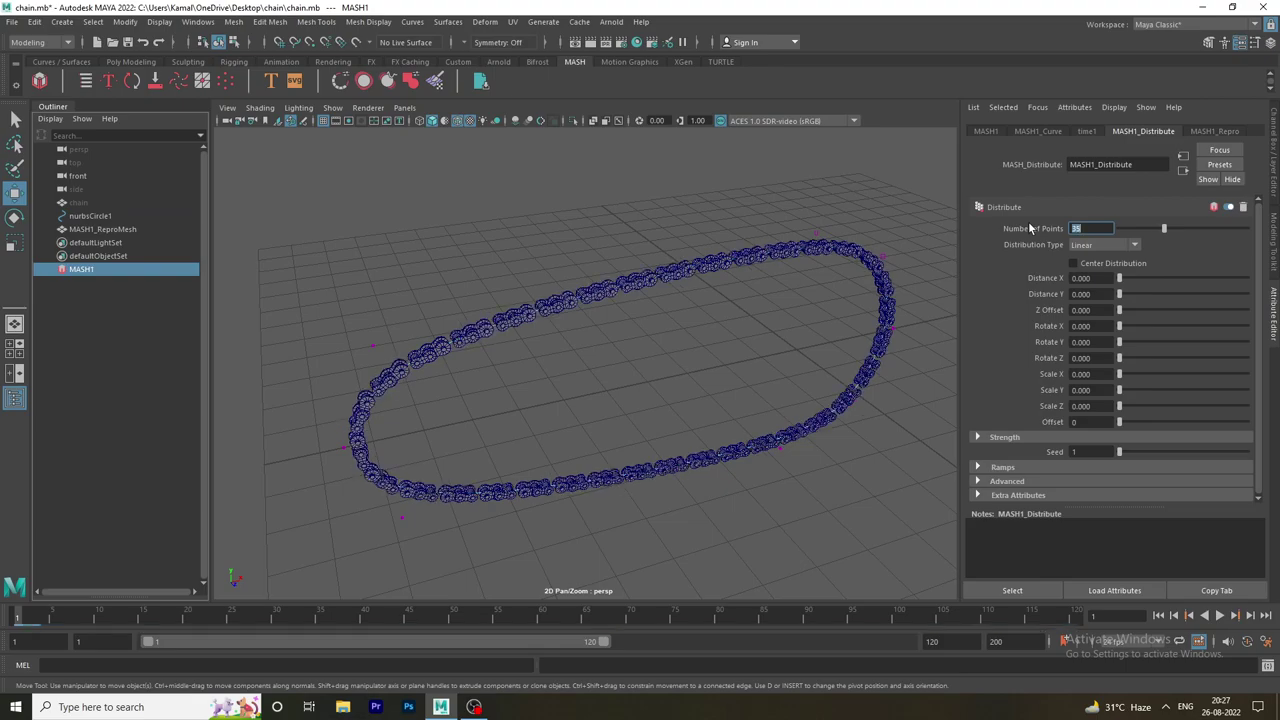
{"action": "scroll", "coordinate": [794, 387], "scroll_direction": "up", "scroll_amount": 5}
{"action": "scroll", "coordinate": [650, 301], "scroll_direction": "up", "scroll_amount": 3}
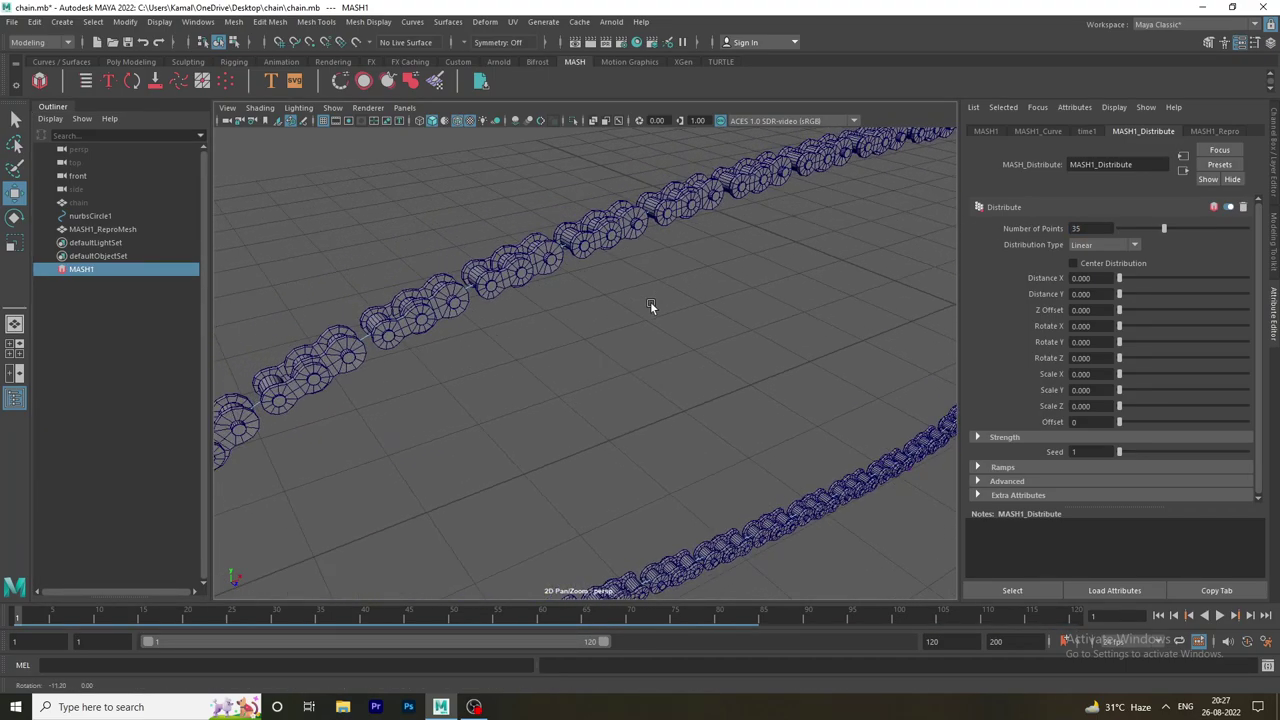
{"action": "scroll", "coordinate": [673, 313], "scroll_direction": "up", "scroll_amount": 3}
{"action": "scroll", "coordinate": [673, 313], "scroll_direction": "up", "scroll_amount": 2}
{"action": "scroll", "coordinate": [690, 325], "scroll_direction": "up", "scroll_amount": 2}
{"action": "scroll", "coordinate": [696, 331], "scroll_direction": "up", "scroll_amount": 1}
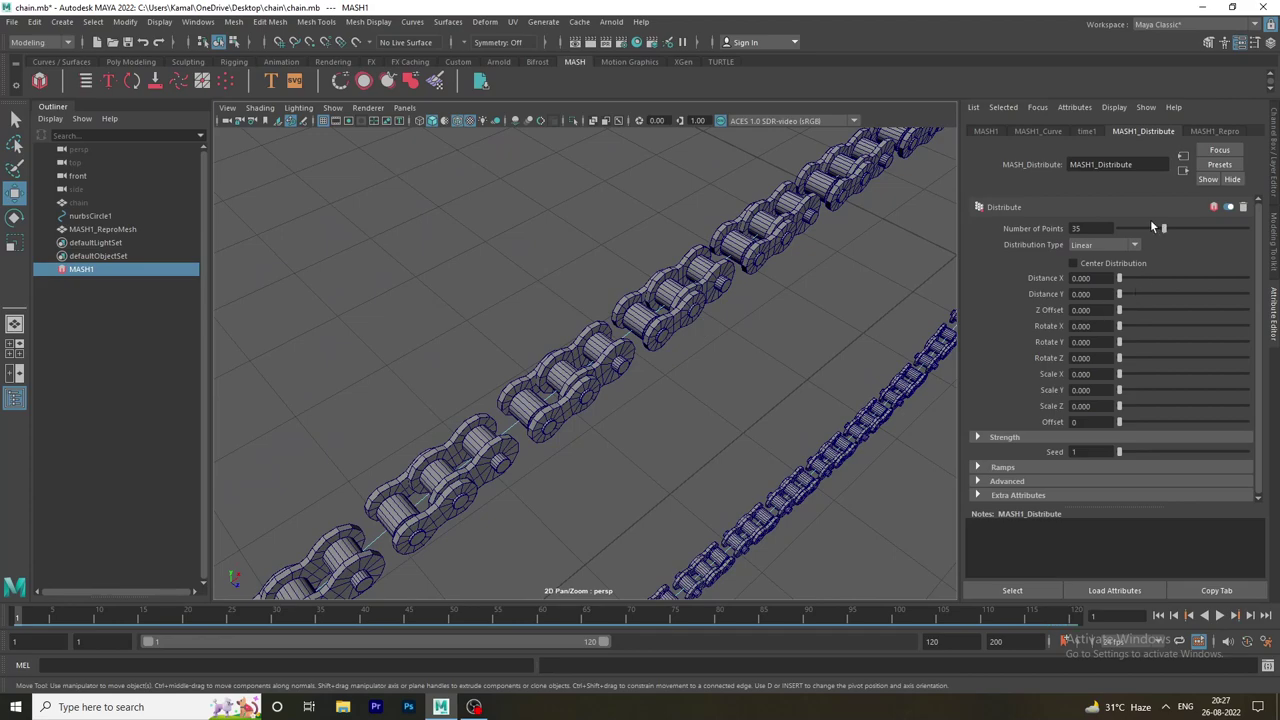
{"action": "type", "text": "40"}
{"action": "type", "text": "38"}
{"action": "key", "text": "Return"}
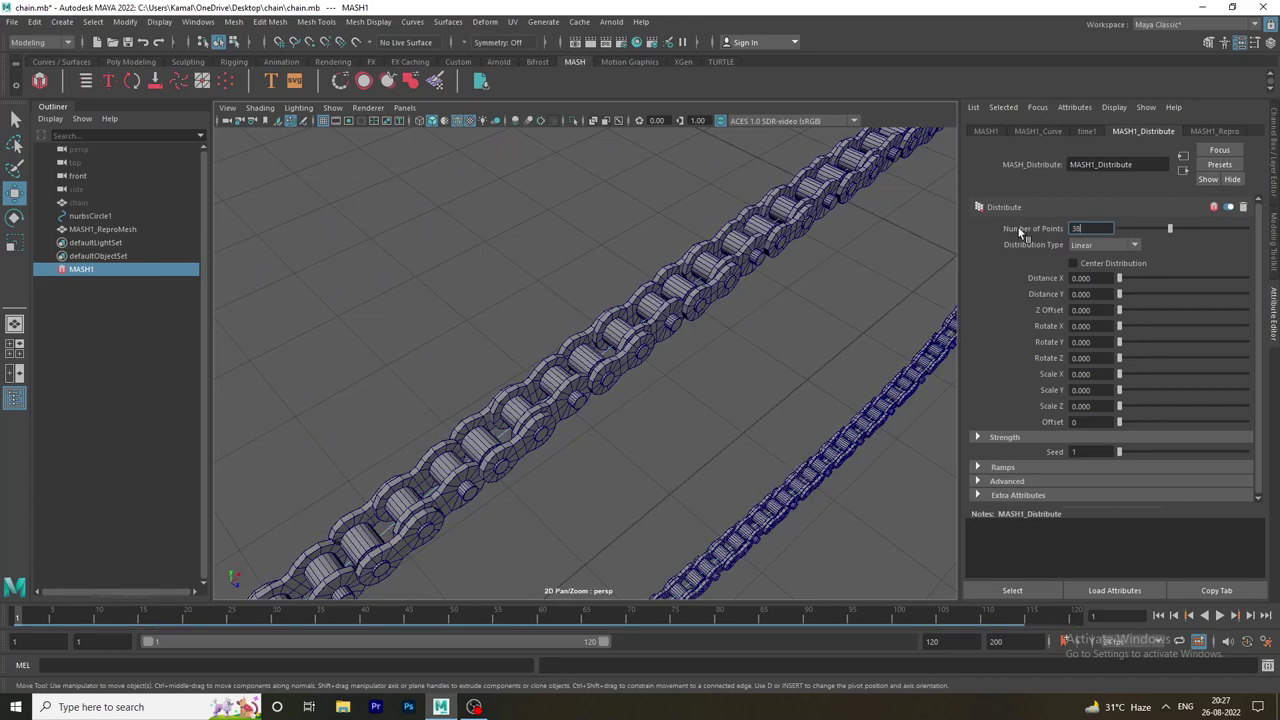
{"action": "key", "text": "Return"}
{"action": "scroll", "coordinate": [540, 310], "scroll_direction": "up", "scroll_amount": 5}
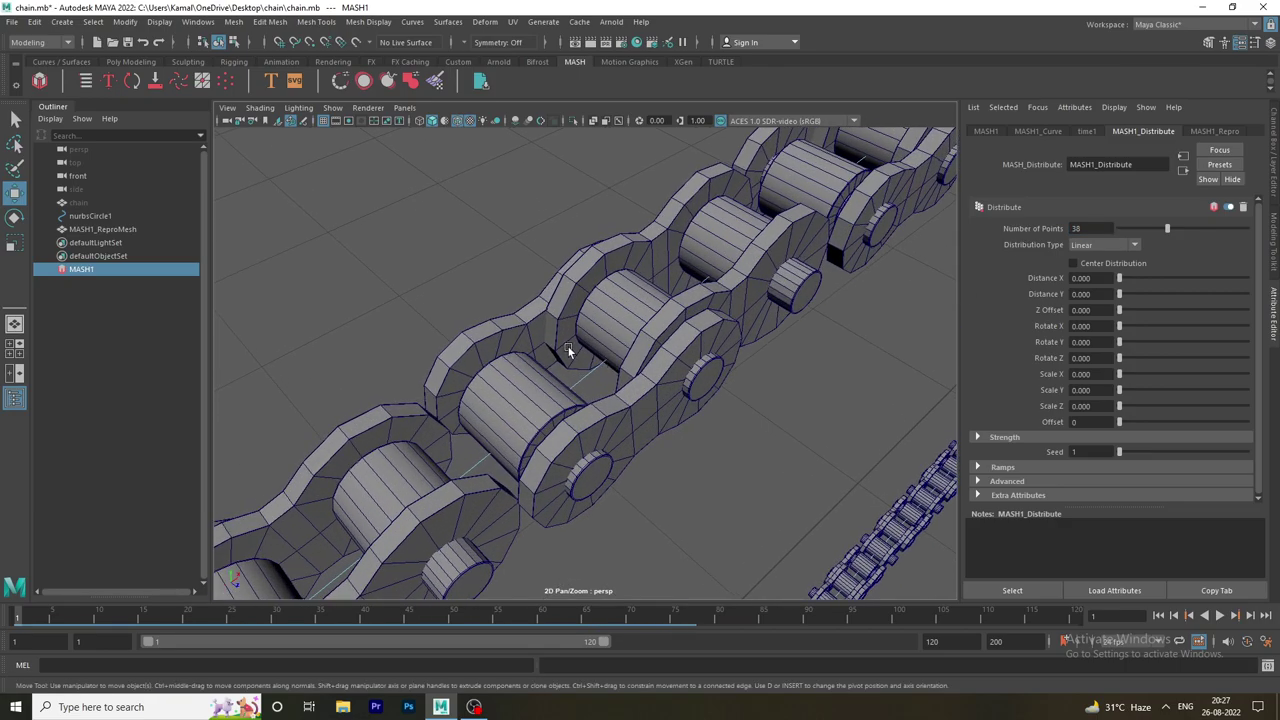
{"action": "scroll", "coordinate": [580, 300], "scroll_direction": "up", "scroll_amount": 2}
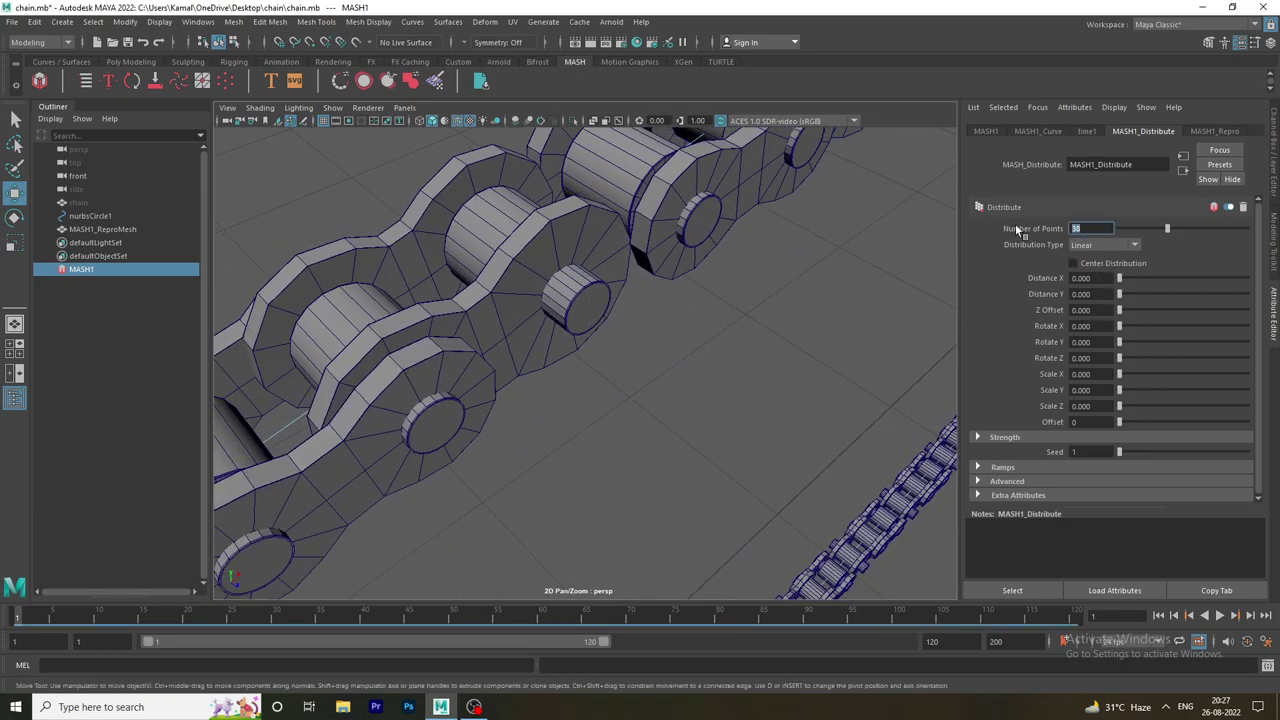
Try Number of Points values 40, 50, 52, 51 and 53, settling on 52.
{"action": "type", "text": "40"}
{"action": "key", "text": "Return"}
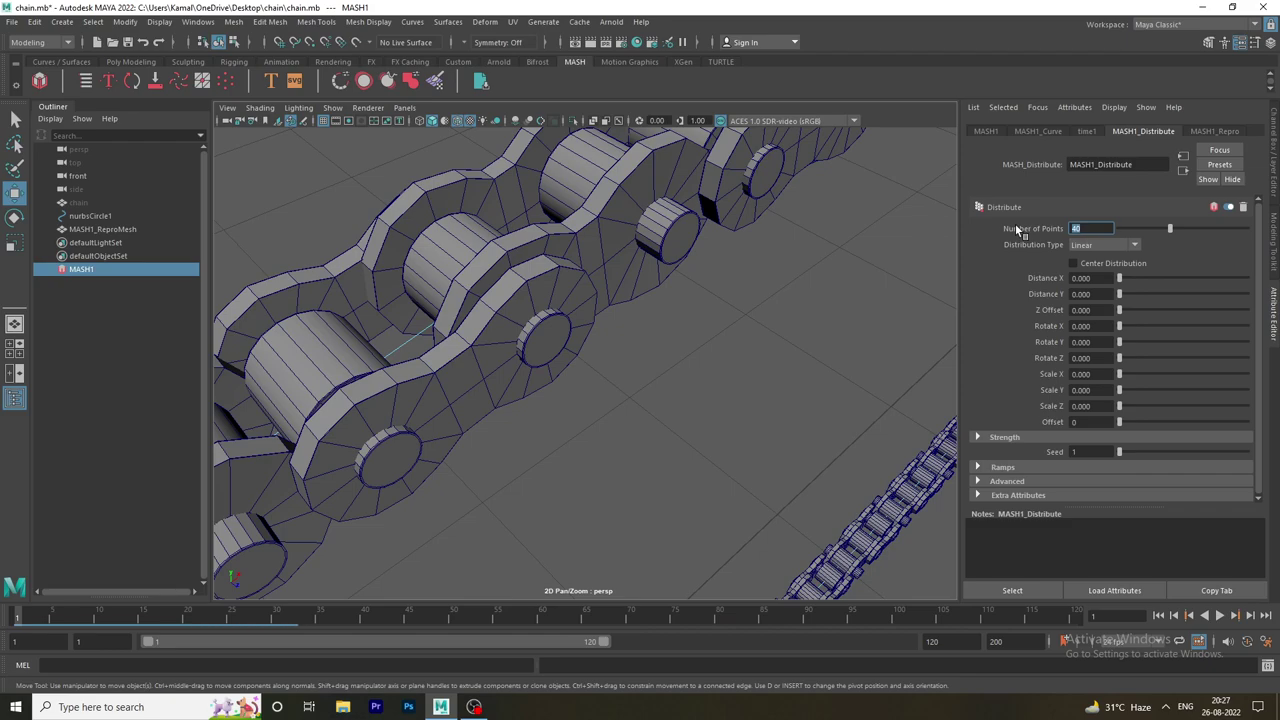
{"action": "scroll", "coordinate": [581, 254], "scroll_direction": "down", "scroll_amount": 4}
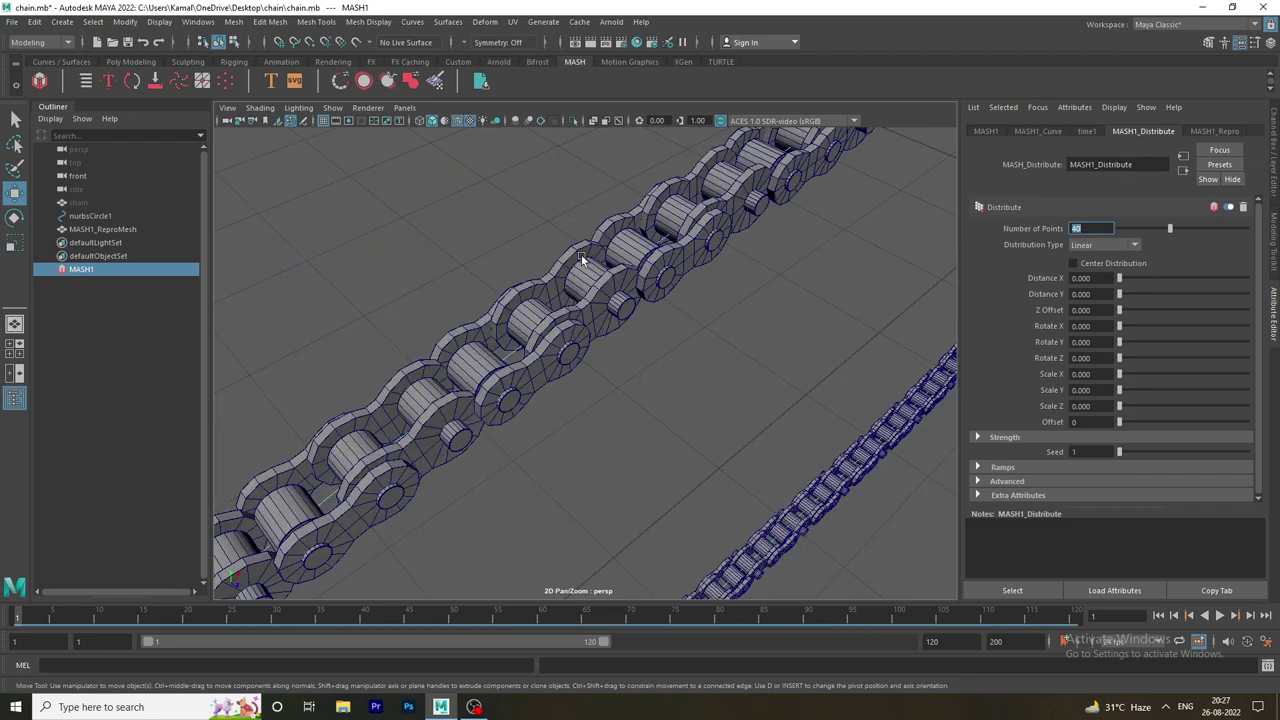
{"action": "type", "text": "50"}
{"action": "key", "text": "Return"}
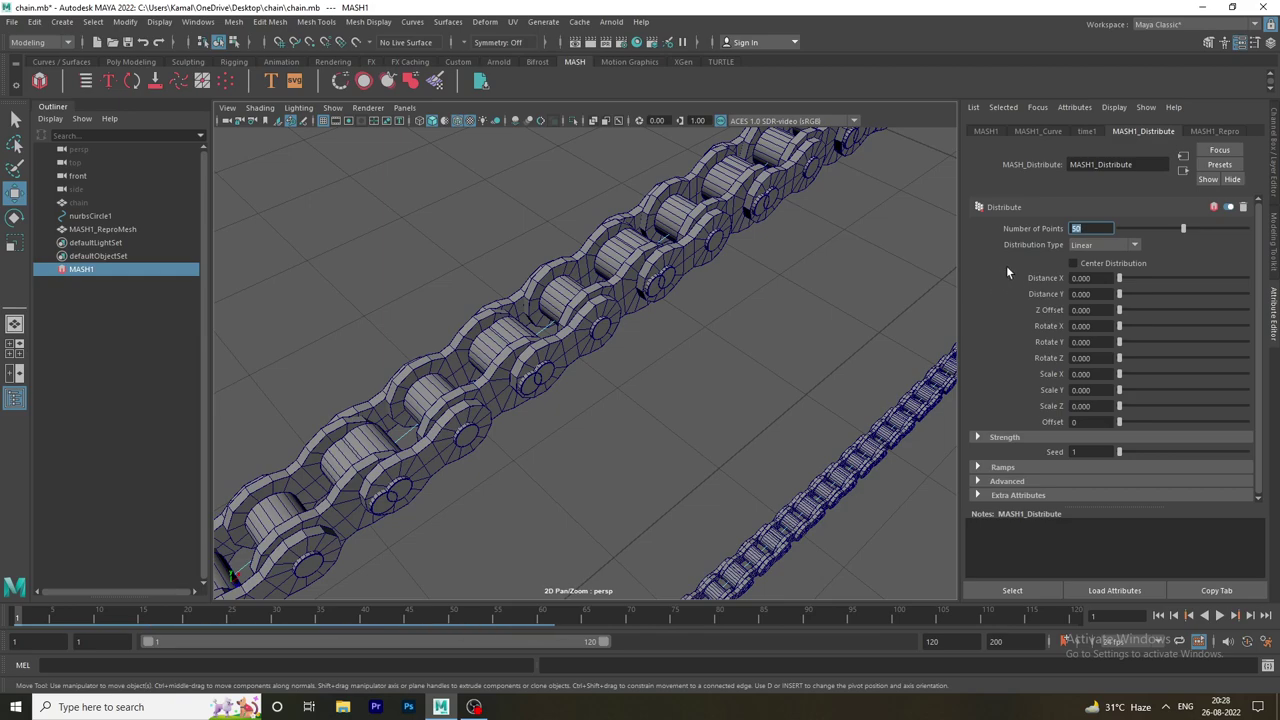
{"action": "type", "text": "52"}
{"action": "key", "text": "Return"}
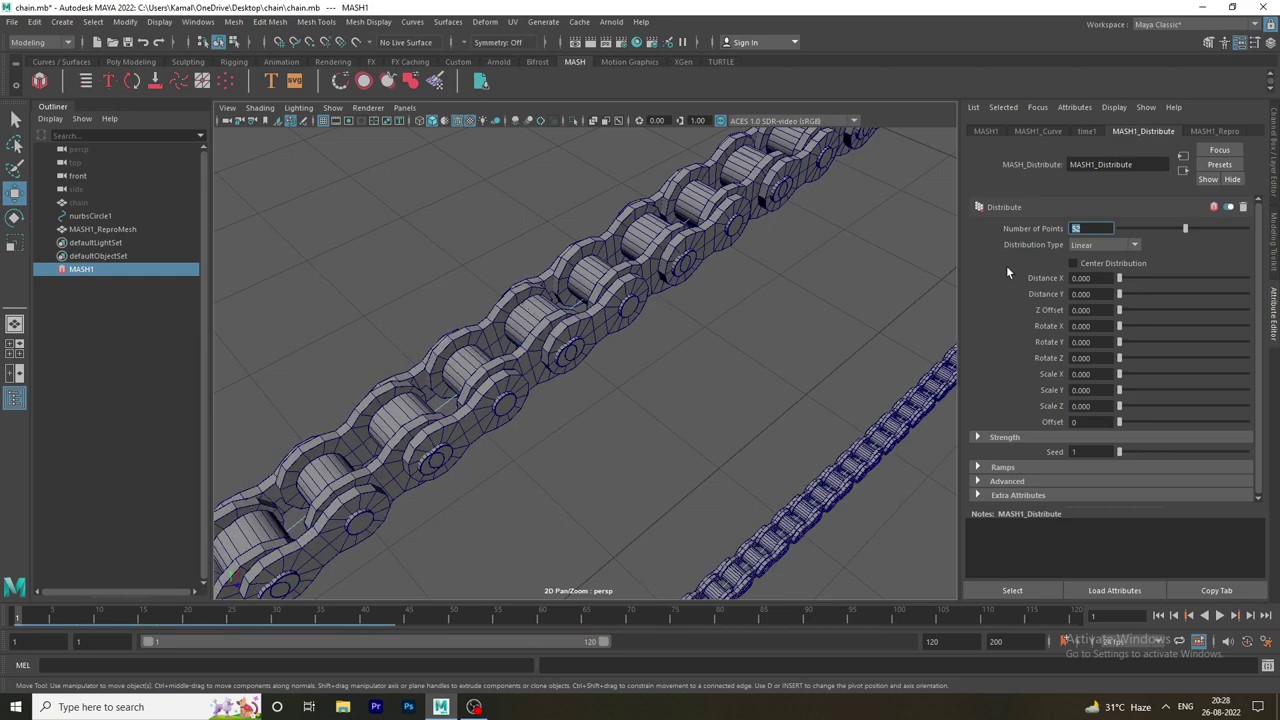
{"action": "type", "text": "51"}
{"action": "key", "text": "Return"}
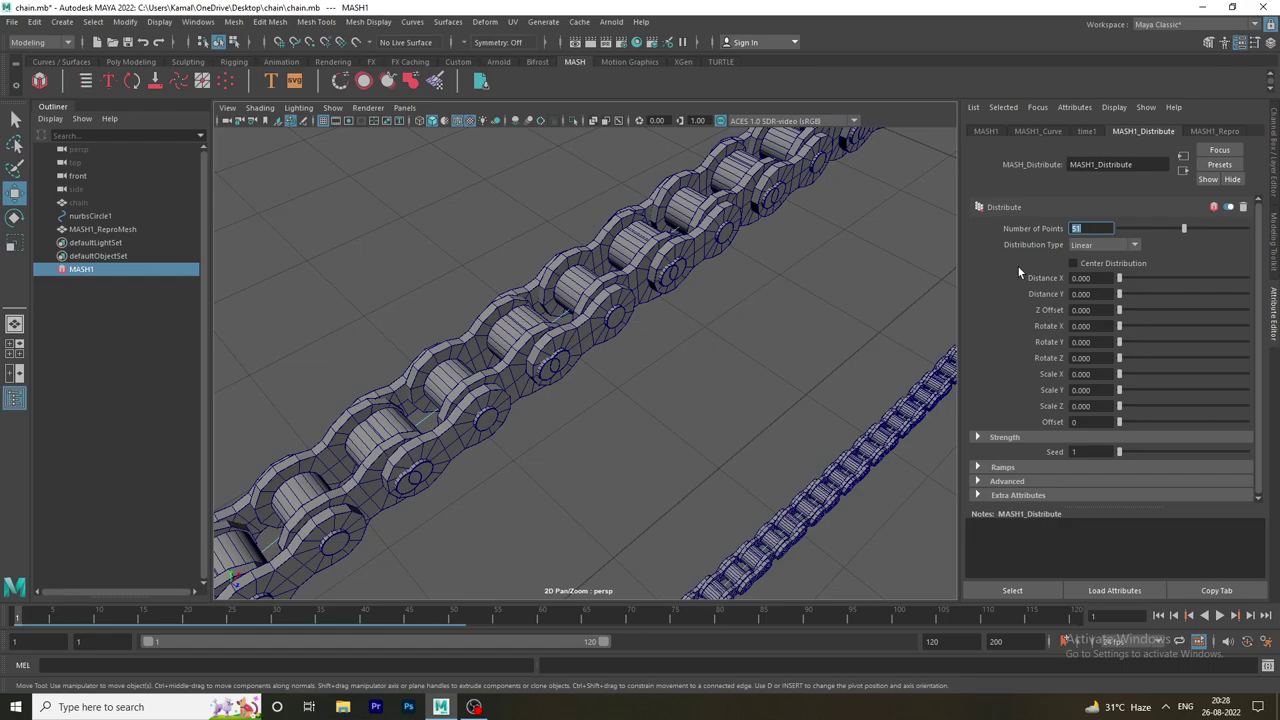
{"action": "type", "text": "53"}
{"action": "key", "text": "Return"}
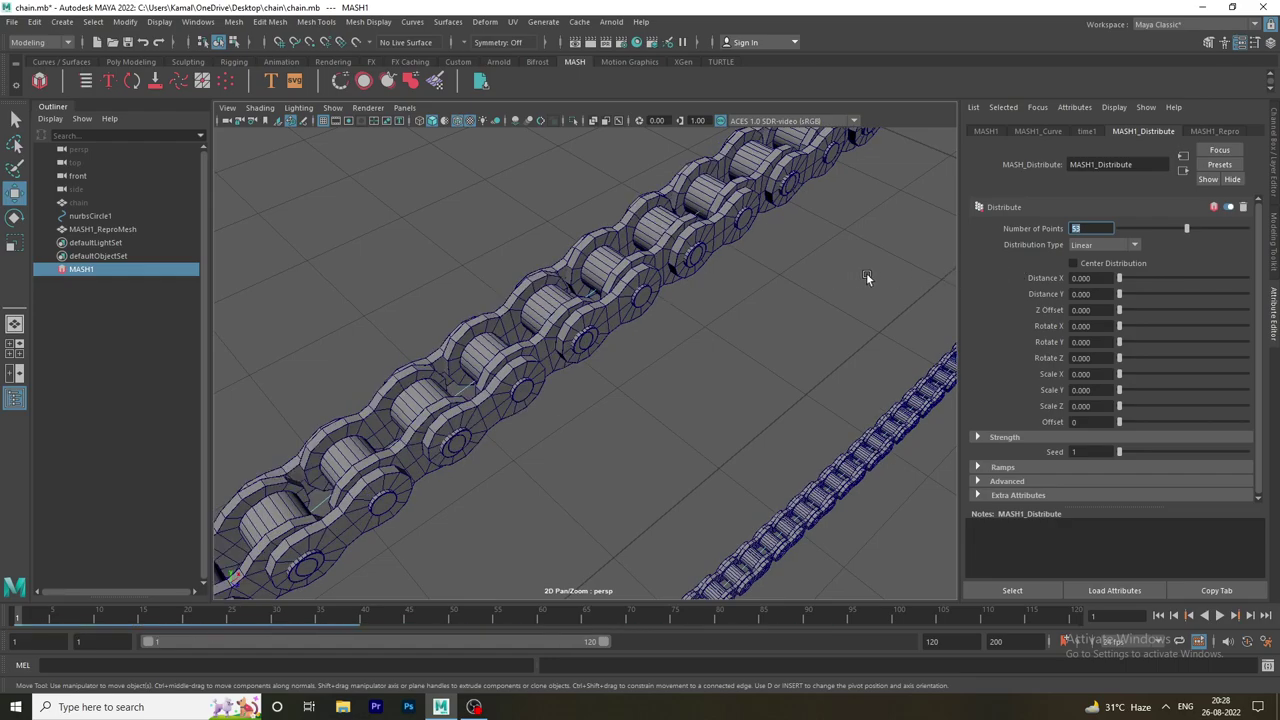
{"action": "type", "text": "52"}
{"action": "key", "text": "Return"}
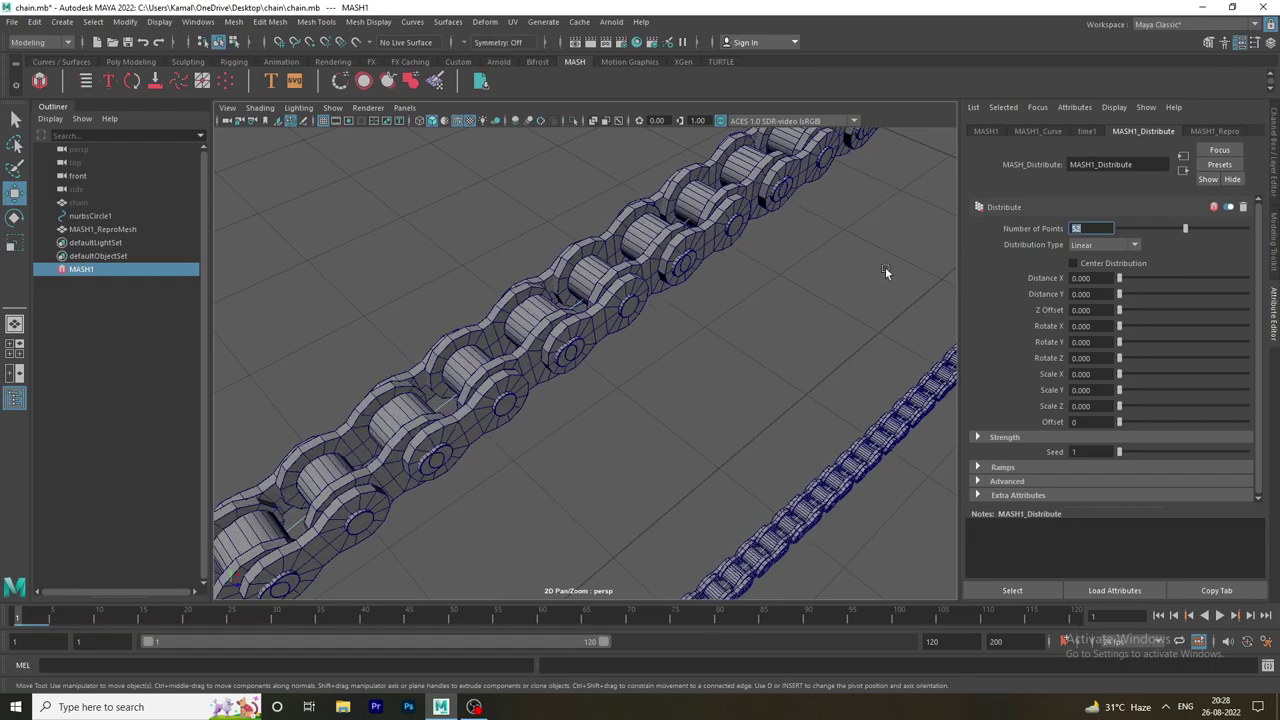
Inspect the links up close, then set Number of Points to 55.
{"action": "scroll", "coordinate": [845, 298], "scroll_direction": "down", "scroll_amount": 5}
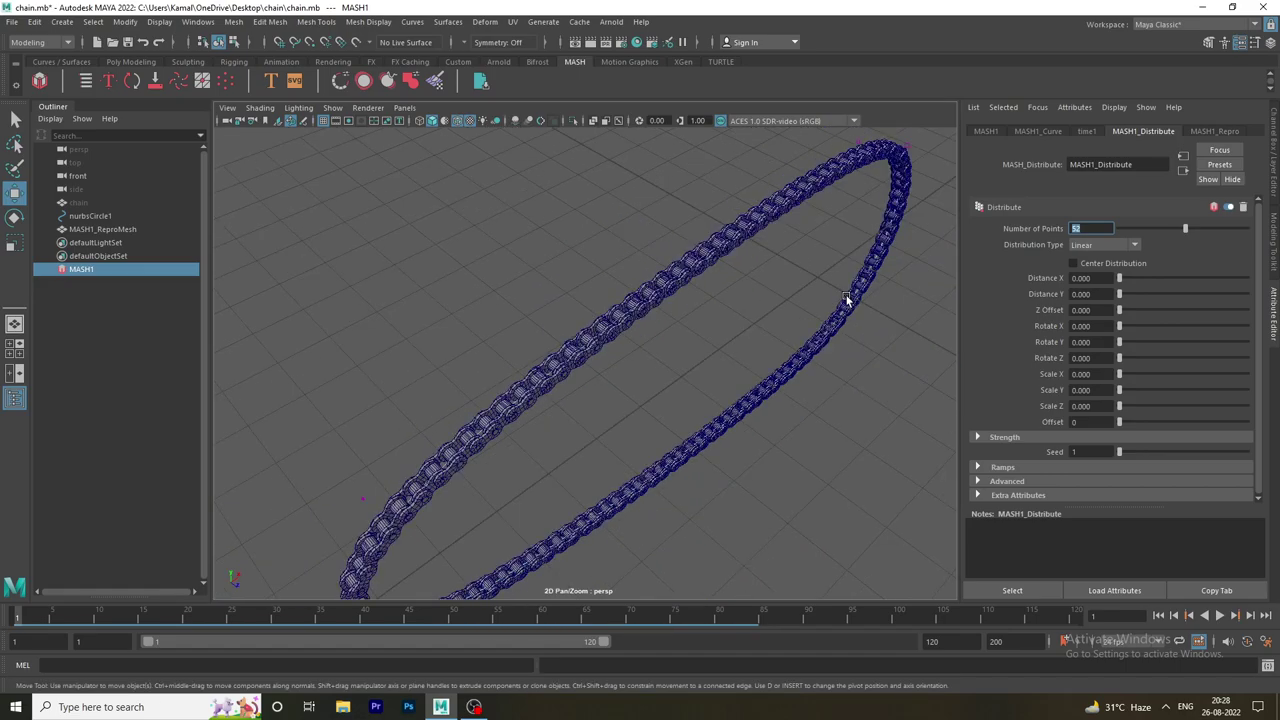
{"action": "mouse_move", "coordinate": [853, 325]}
{"action": "left_mouse_down", "text": "alt"}
{"action": "mouse_move", "coordinate": [794, 323]}
{"action": "mouse_move", "coordinate": [711, 286]}
{"action": "mouse_move", "coordinate": [726, 286]}
{"action": "left_mouse_up", "text": "alt"}
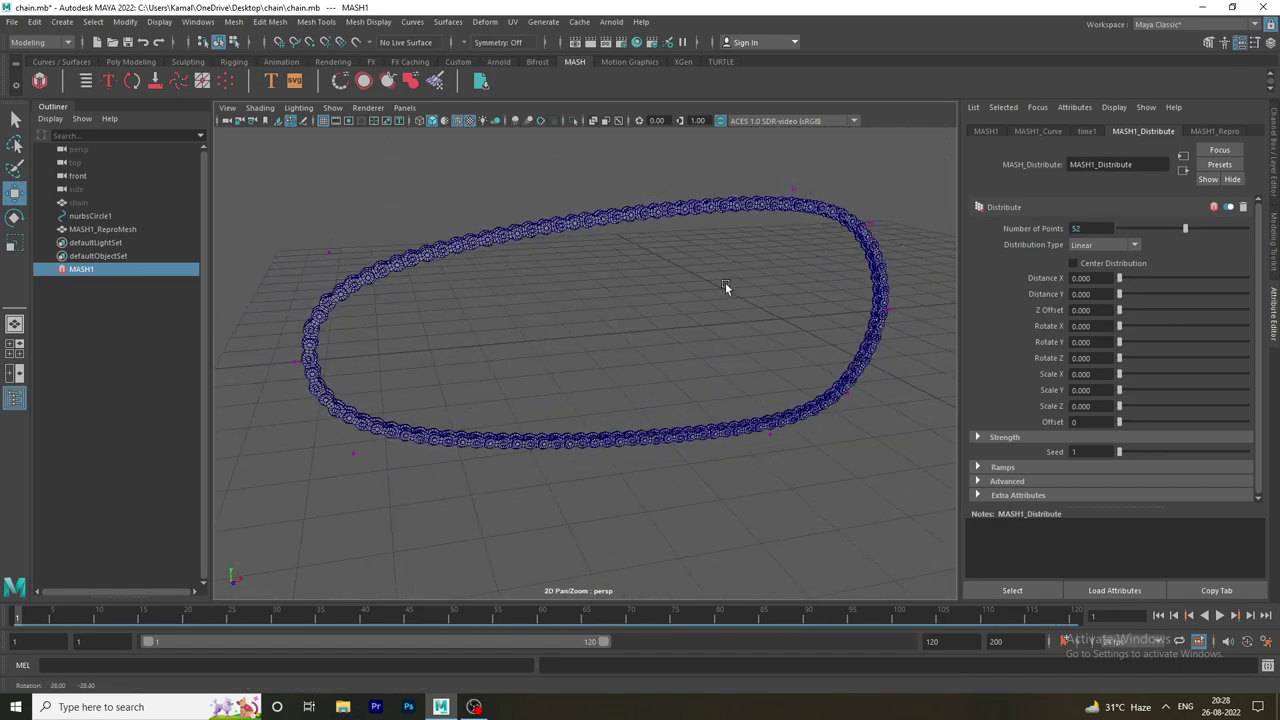
{"action": "mouse_move", "coordinate": [868, 320]}
{"action": "left_mouse_down", "text": "alt"}
{"action": "mouse_move", "coordinate": [731, 303]}
{"action": "mouse_move", "coordinate": [691, 269]}
{"action": "left_mouse_up", "text": "alt"}
{"action": "mouse_move", "coordinate": [691, 269]}
{"action": "right_mouse_down", "text": "alt"}
{"action": "mouse_move", "coordinate": [840, 334]}
{"action": "mouse_move", "coordinate": [737, 481]}
{"action": "mouse_move", "coordinate": [690, 396]}
{"action": "mouse_move", "coordinate": [733, 379]}
{"action": "right_mouse_up", "text": "alt"}
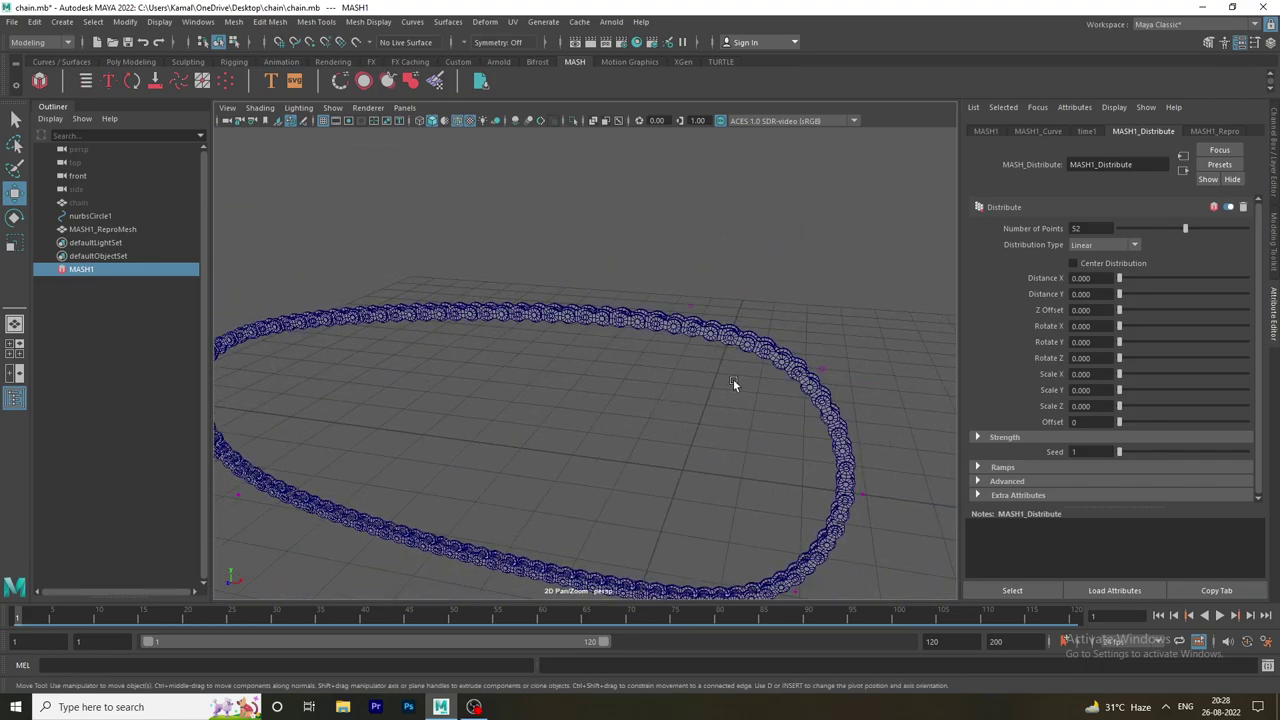
{"action": "mouse_move", "coordinate": [733, 379]}
{"action": "left_mouse_down", "text": "alt"}
{"action": "mouse_move", "coordinate": [861, 327]}
{"action": "mouse_move", "coordinate": [940, 331]}
{"action": "left_mouse_up", "text": "alt"}
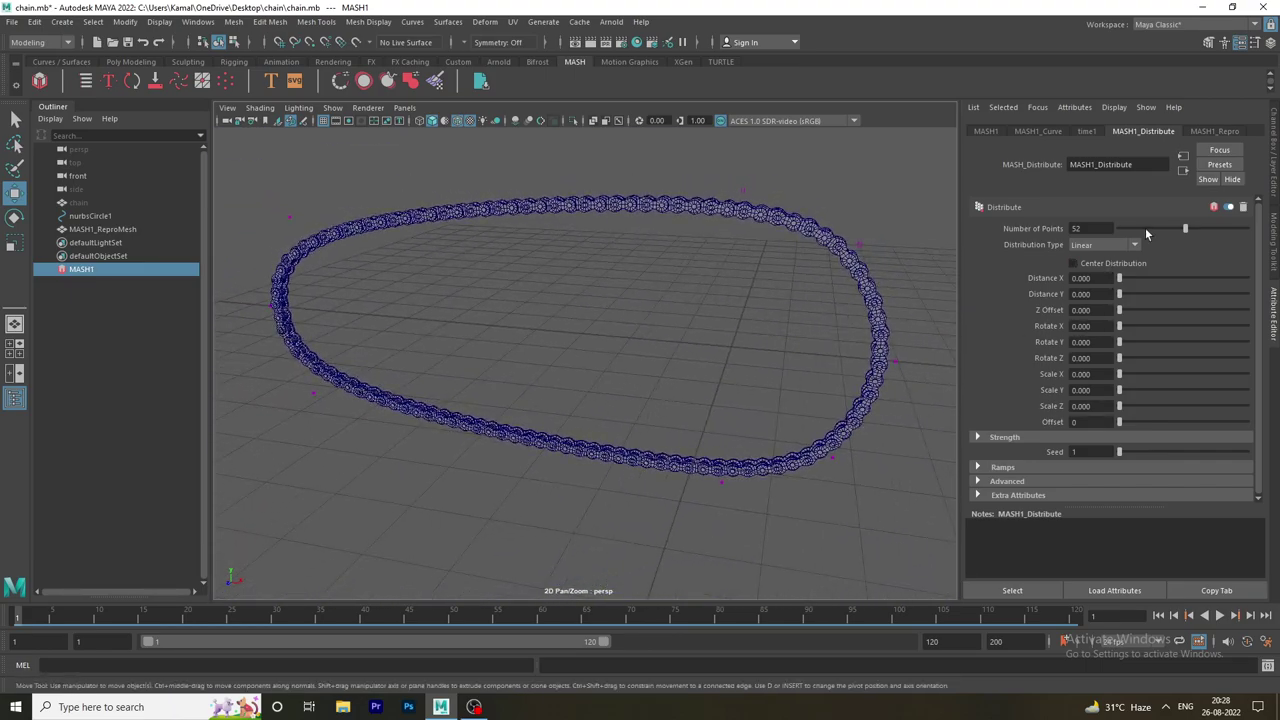
{"action": "type", "text": "55"}
{"action": "key", "text": "Return"}
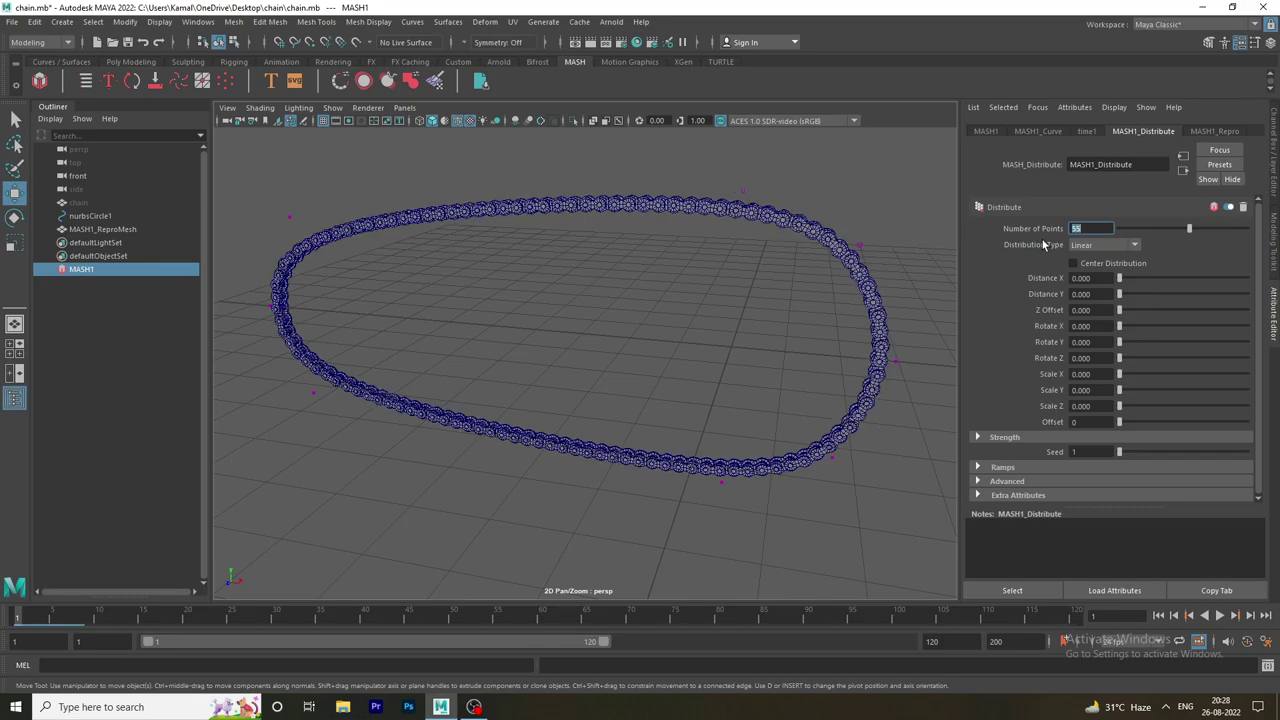
Tumble to a flatter view of the loop and briefly play the animation.
{"action": "mouse_move", "coordinate": [613, 207]}
{"action": "left_mouse_down", "text": "alt"}
{"action": "mouse_move", "coordinate": [680, 277]}
{"action": "mouse_move", "coordinate": [550, 271]}
{"action": "mouse_move", "coordinate": [570, 237]}
{"action": "left_mouse_up", "text": "alt"}
{"action": "mouse_move", "coordinate": [570, 237]}
{"action": "right_mouse_down", "text": "alt"}
{"action": "mouse_move", "coordinate": [696, 286]}
{"action": "mouse_move", "coordinate": [710, 546]}
{"action": "mouse_move", "coordinate": [687, 489]}
{"action": "mouse_move", "coordinate": [754, 523]}
{"action": "right_mouse_up", "text": "alt"}
{"action": "mouse_move", "coordinate": [754, 523]}
{"action": "left_mouse_down", "text": "alt"}
{"action": "mouse_move", "coordinate": [677, 329]}
{"action": "mouse_move", "coordinate": [449, 383]}
{"action": "mouse_move", "coordinate": [541, 388]}
{"action": "left_mouse_up", "text": "alt"}
{"action": "right_click_drag", "start_coordinate": [541, 388], "coordinate": [694, 422], "text": "alt"}
{"action": "left_click_drag", "start_coordinate": [694, 422], "coordinate": [643, 423], "text": "alt"}
{"action": "right_click_drag", "start_coordinate": [643, 423], "coordinate": [641, 343], "text": "alt"}
{"action": "mouse_move", "coordinate": [641, 343]}
{"action": "left_mouse_down", "text": "alt"}
{"action": "mouse_move", "coordinate": [577, 349]}
{"action": "mouse_move", "coordinate": [783, 349]}
{"action": "mouse_move", "coordinate": [524, 320]}
{"action": "mouse_move", "coordinate": [669, 351]}
{"action": "mouse_move", "coordinate": [432, 360]}
{"action": "left_mouse_up", "text": "alt"}
{"action": "key", "text": "alt+v"}
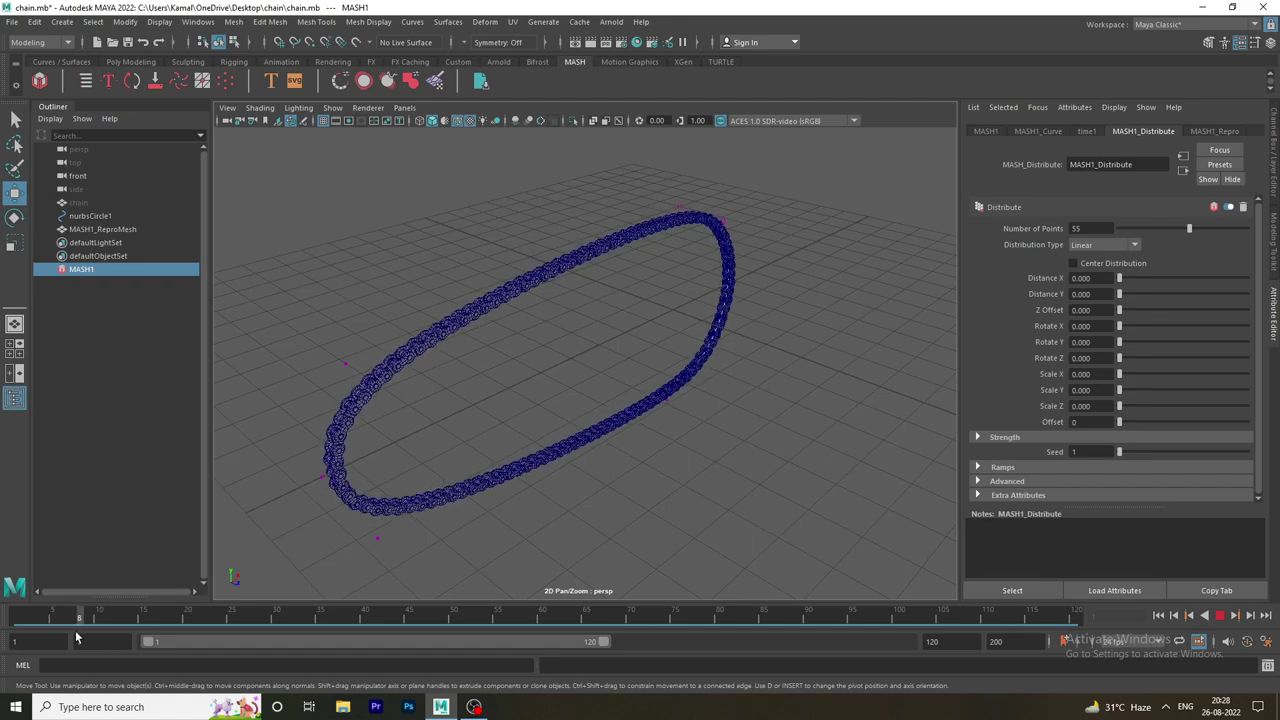
{"action": "key", "text": "alt+v"}
Hide the Outliner and, in front view, shift nurbsCircle1's left-end CVs slightly right.
{"action": "left_click", "coordinate": [14, 397]}
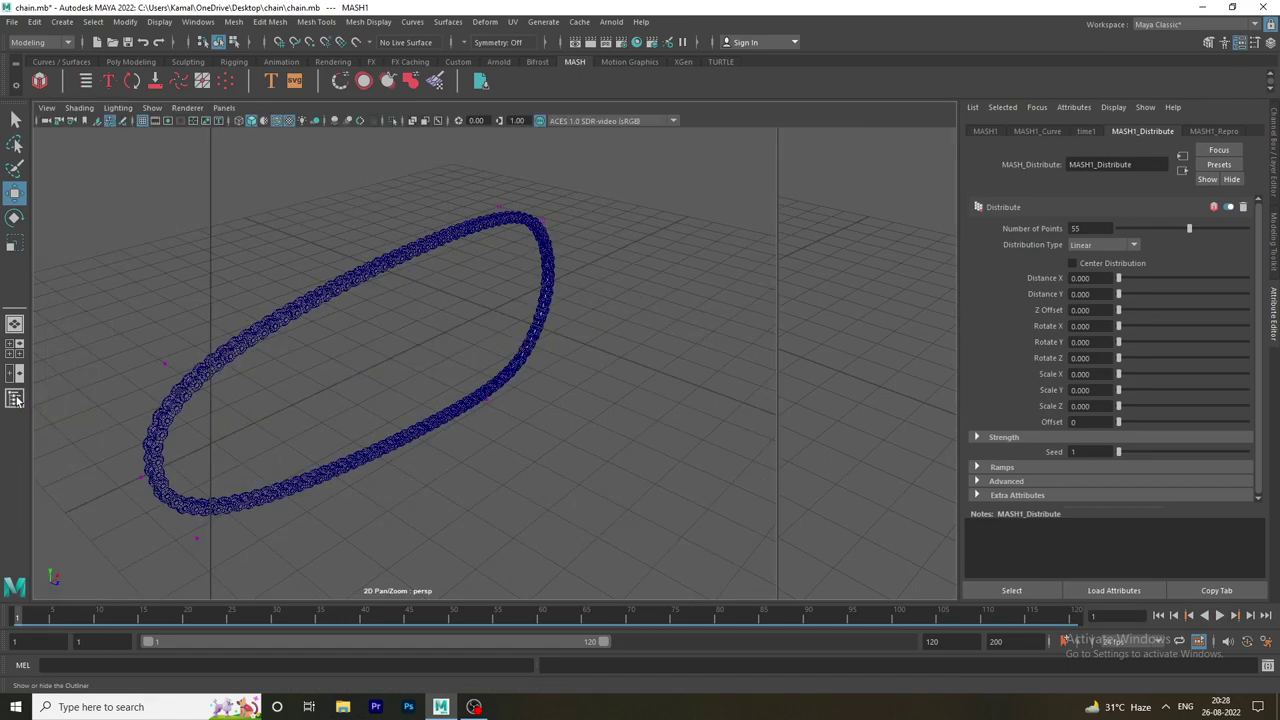
{"action": "mouse_move", "coordinate": [480, 430]}
{"action": "left_mouse_down", "text": "alt"}
{"action": "mouse_move", "coordinate": [515, 441]}
{"action": "mouse_move", "coordinate": [432, 434]}
{"action": "mouse_move", "coordinate": [440, 413]}
{"action": "mouse_move", "coordinate": [610, 410]}
{"action": "mouse_move", "coordinate": [478, 412]}
{"action": "mouse_move", "coordinate": [626, 395]}
{"action": "left_mouse_up", "text": "alt"}
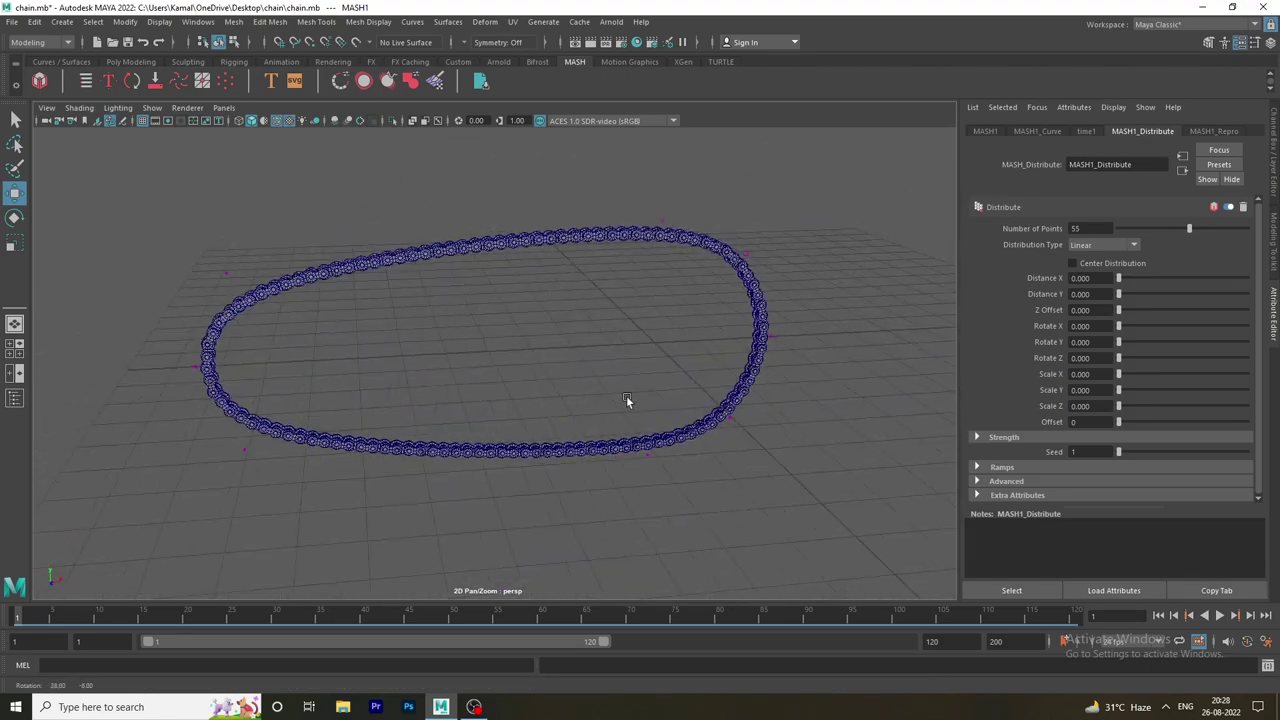
{"action": "key", "text": "space"}
{"action": "key", "text": "space"}
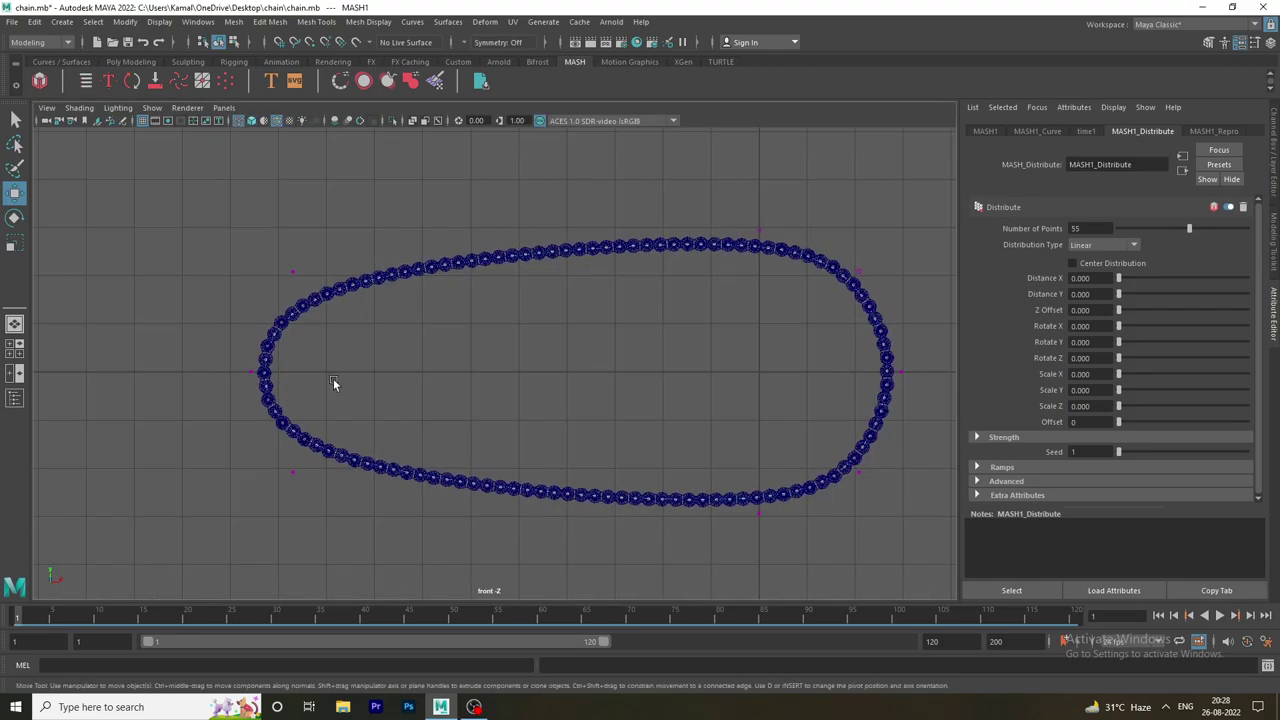
{"action": "left_click_drag", "start_coordinate": [186, 218], "coordinate": [327, 456]}
{"action": "left_click_drag", "start_coordinate": [311, 378], "coordinate": [331, 372]}
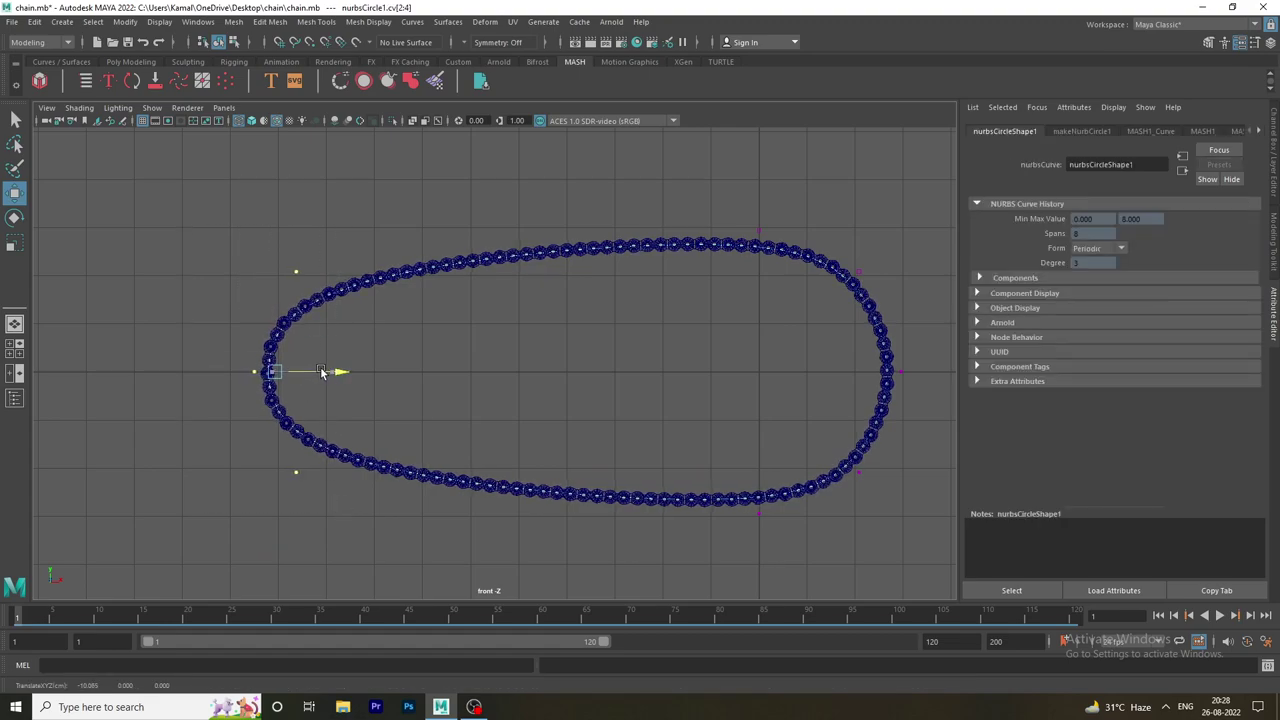
{"action": "left_click", "coordinate": [695, 375]}
{"action": "key", "text": "space"}
{"action": "key", "text": "space"}
{"action": "mouse_move", "coordinate": [847, 310]}
{"action": "left_mouse_down", "text": "alt"}
{"action": "mouse_move", "coordinate": [803, 366]}
{"action": "mouse_move", "coordinate": [631, 374]}
{"action": "mouse_move", "coordinate": [870, 368]}
{"action": "left_mouse_up", "text": "alt"}
{"action": "right_click_drag", "start_coordinate": [870, 368], "coordinate": [801, 352], "text": "alt"}
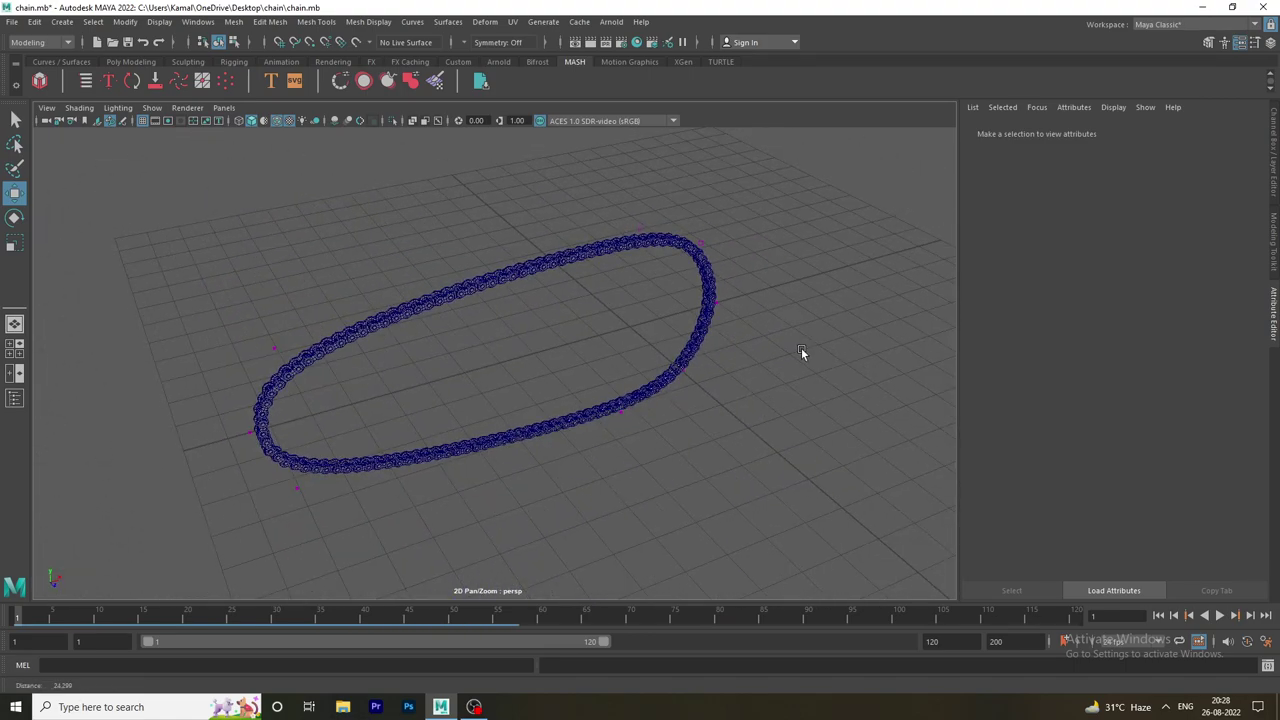
Show the Outliner, select MASH1, and step through its tabs ending on MASH1_Curve.
{"action": "left_click", "coordinate": [14, 398]}
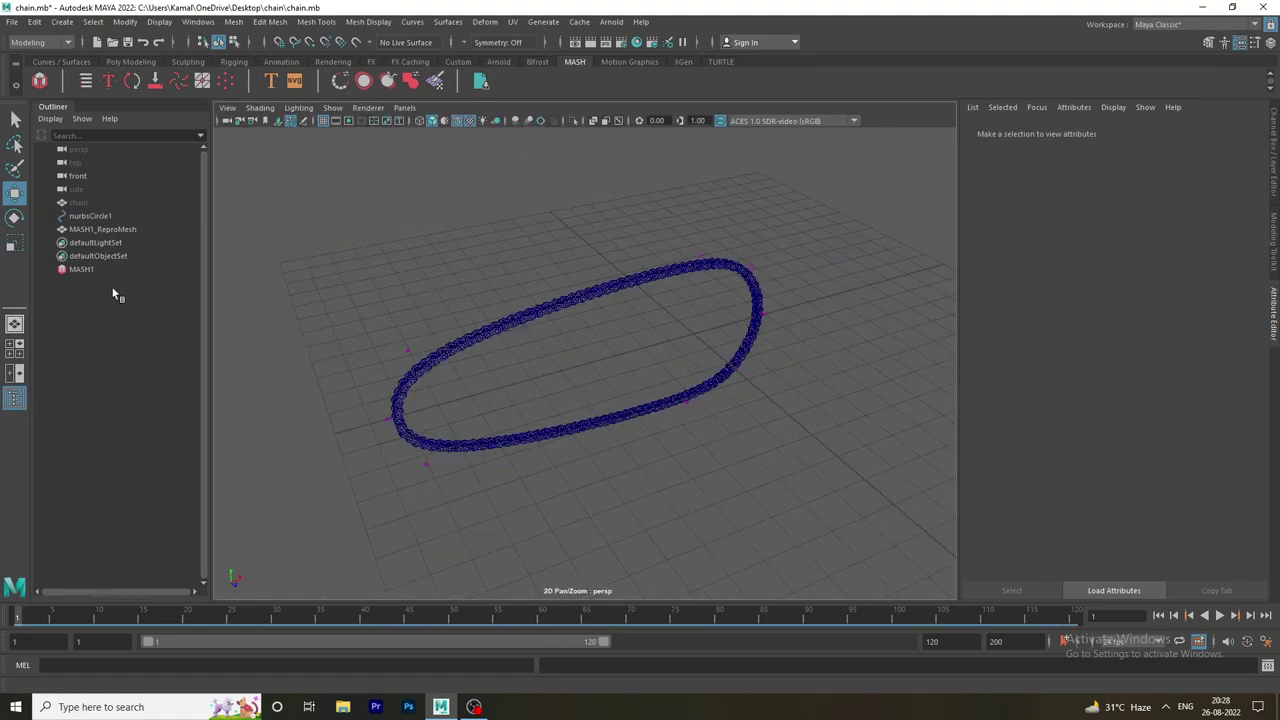
{"action": "left_click", "coordinate": [97, 269]}
{"action": "left_click", "coordinate": [1075, 131]}
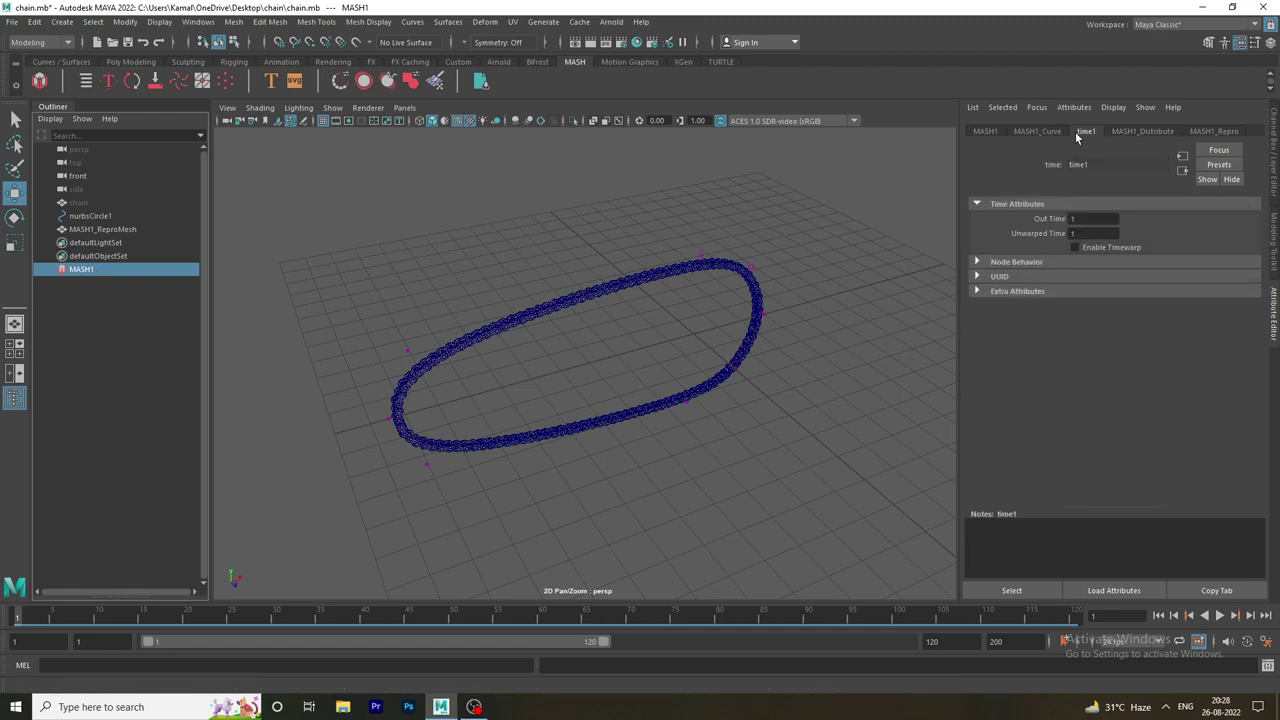
{"action": "left_click", "coordinate": [1062, 131]}
{"action": "left_click", "coordinate": [986, 131]}
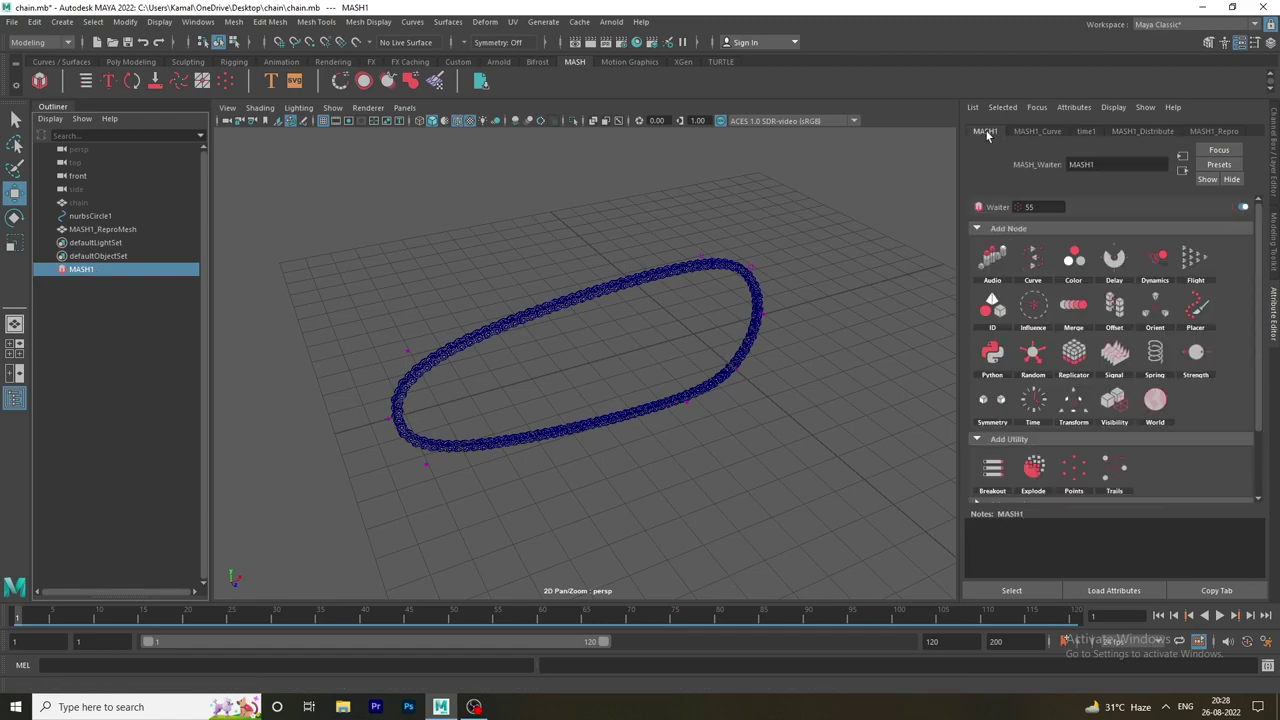
{"action": "left_click", "coordinate": [1202, 131]}
{"action": "left_click", "coordinate": [1148, 131]}
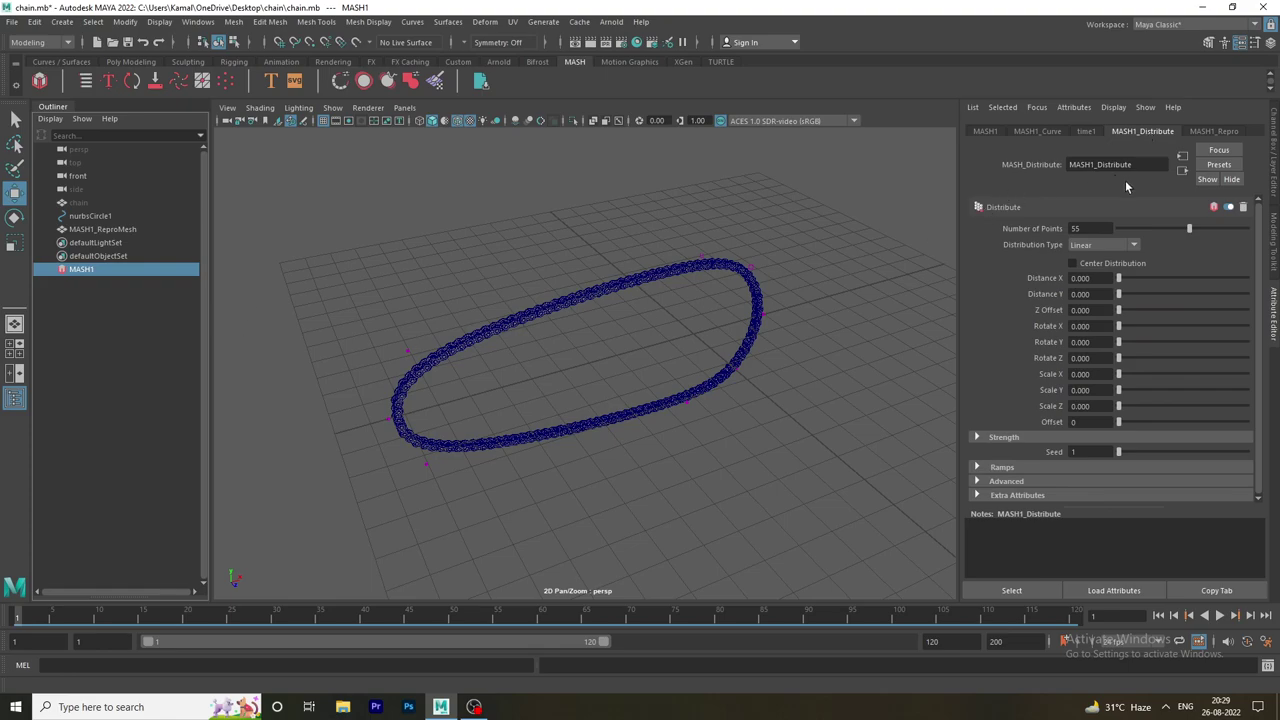
{"action": "left_click", "coordinate": [1035, 132]}
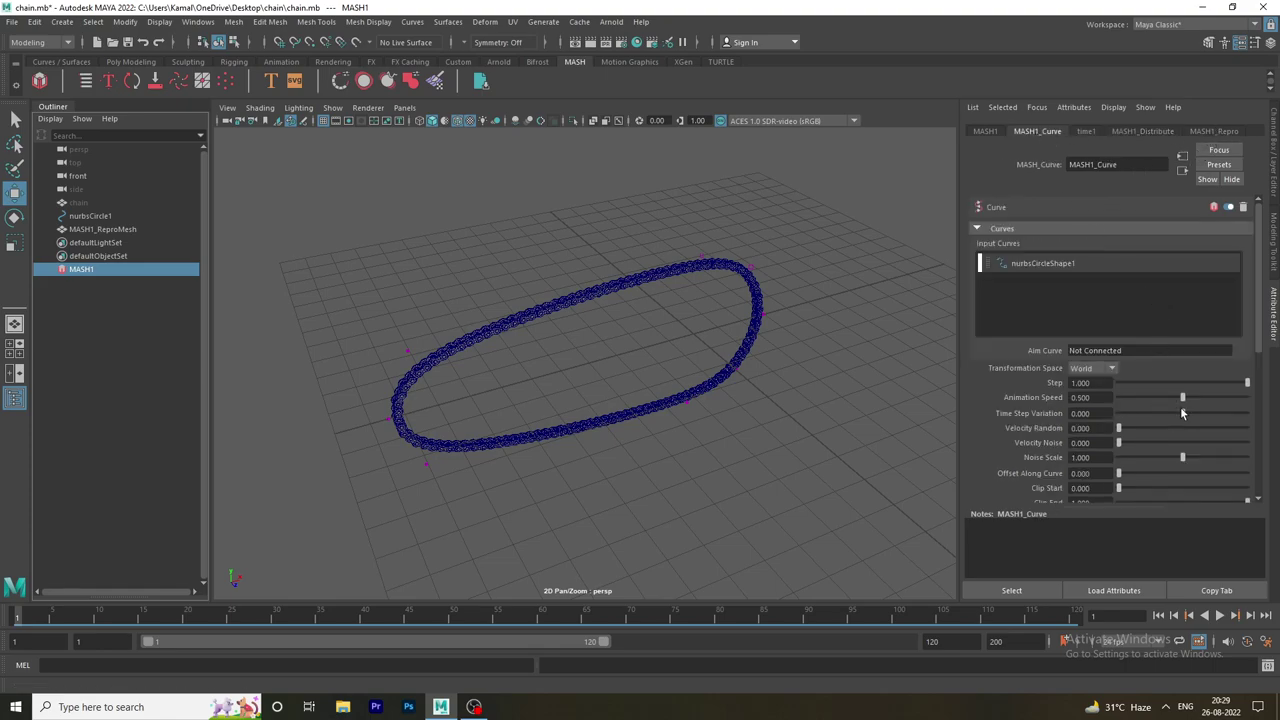
Raise MASH1_Curve's Animation Speed to 1.000 and briefly play the animation.
{"action": "left_click_drag", "start_coordinate": [1189, 396], "coordinate": [1277, 401]}
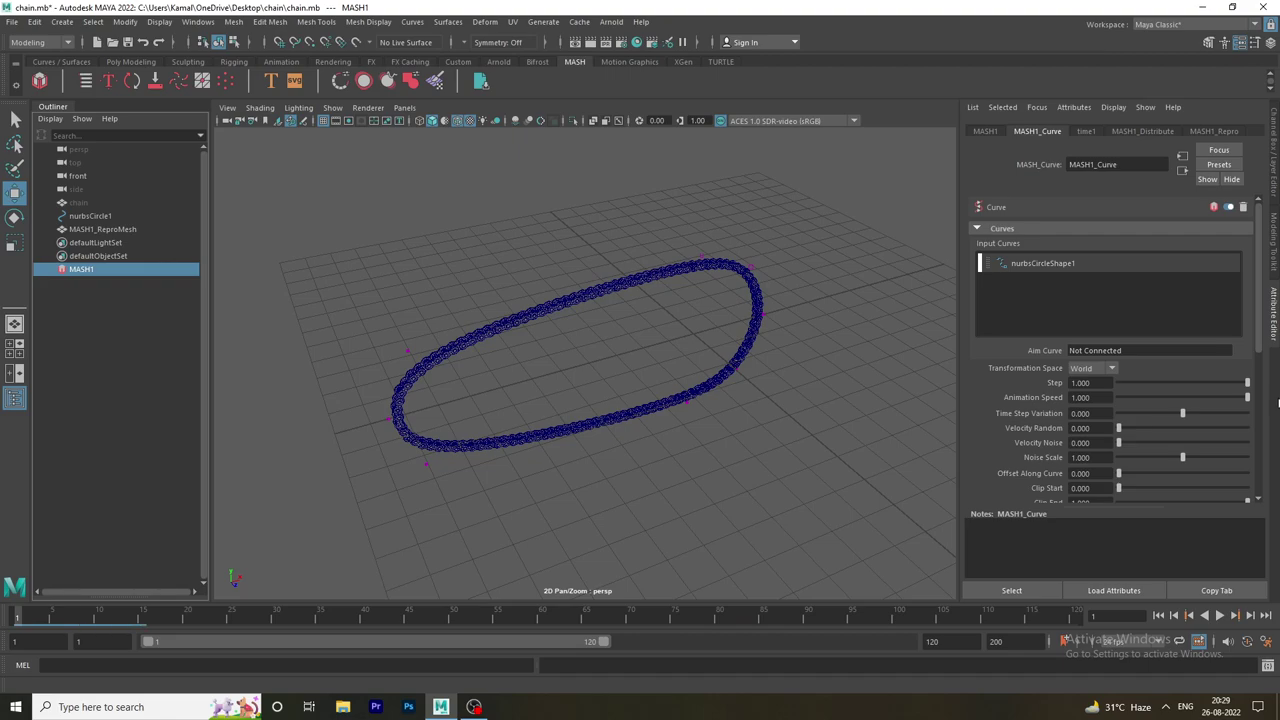
{"action": "left_click", "coordinate": [1219, 616]}
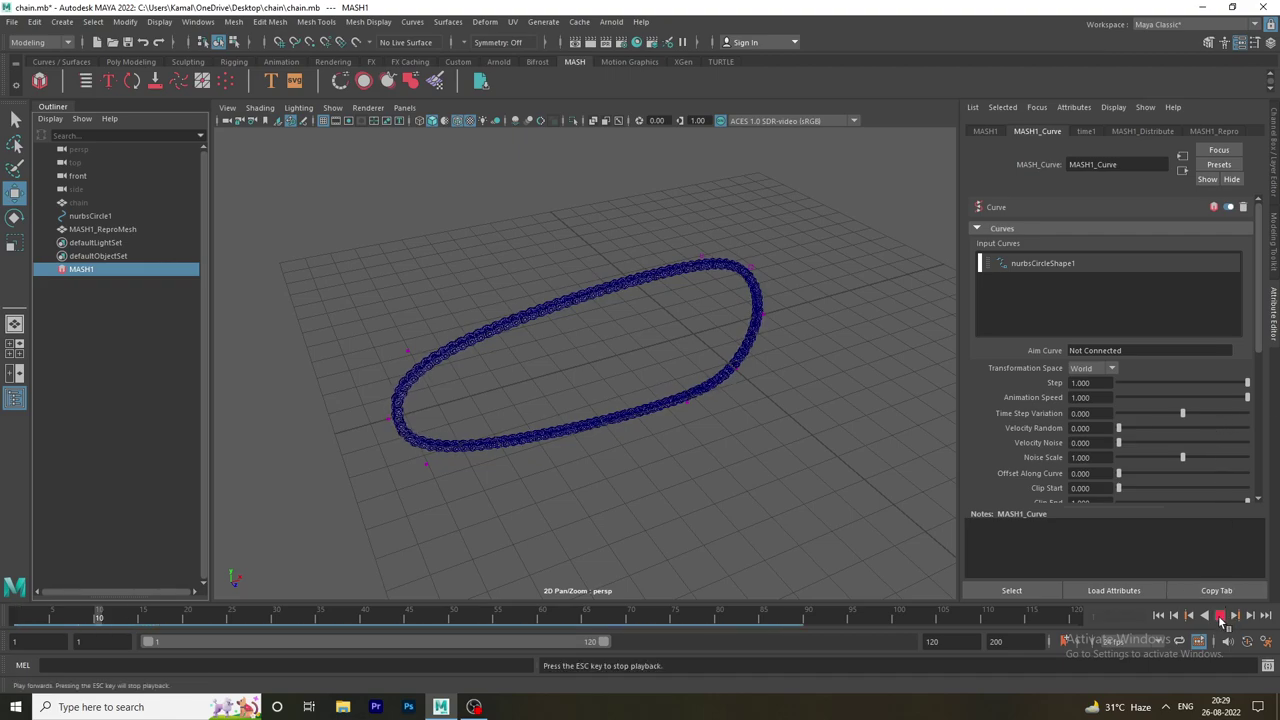
{"action": "key", "text": "Escape"}
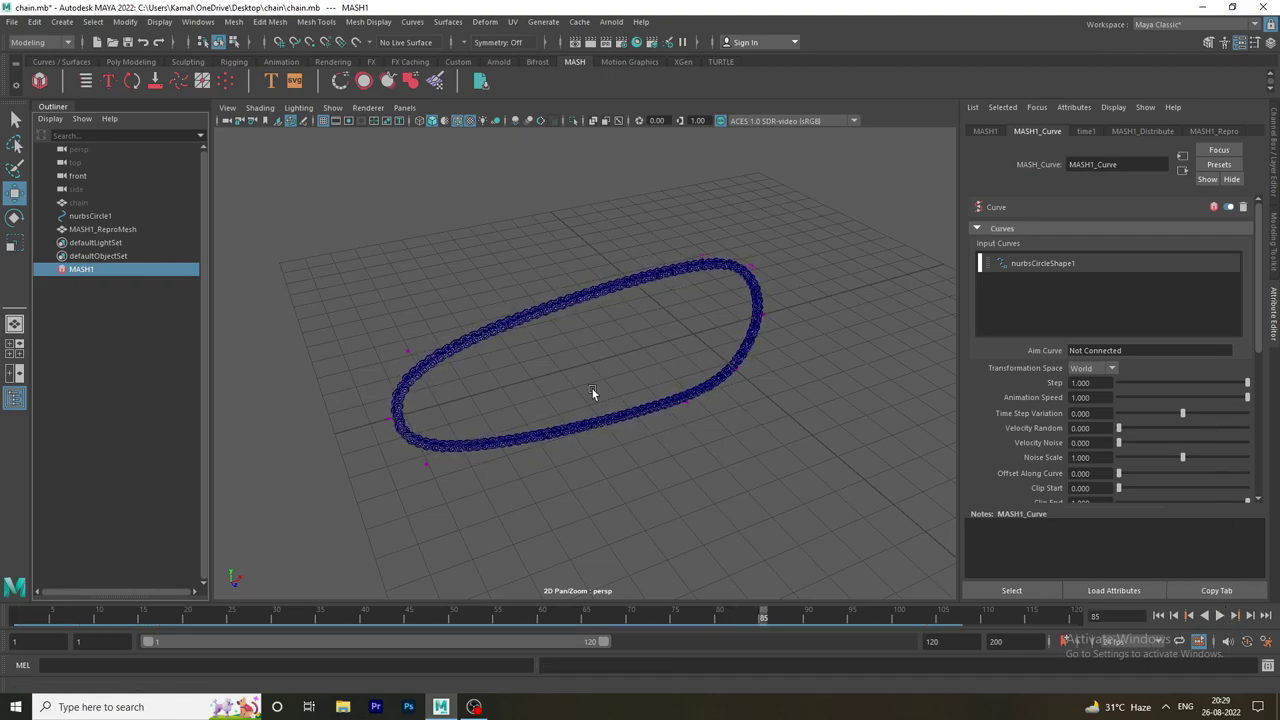
Zoom in on the chain links and back out, then play the animation again.
{"action": "scroll", "coordinate": [590, 395], "scroll_direction": "up", "scroll_amount": 2}
{"action": "scroll", "coordinate": [600, 395], "scroll_direction": "up", "scroll_amount": 2}
{"action": "scroll", "coordinate": [690, 407], "scroll_direction": "up", "scroll_amount": 1}
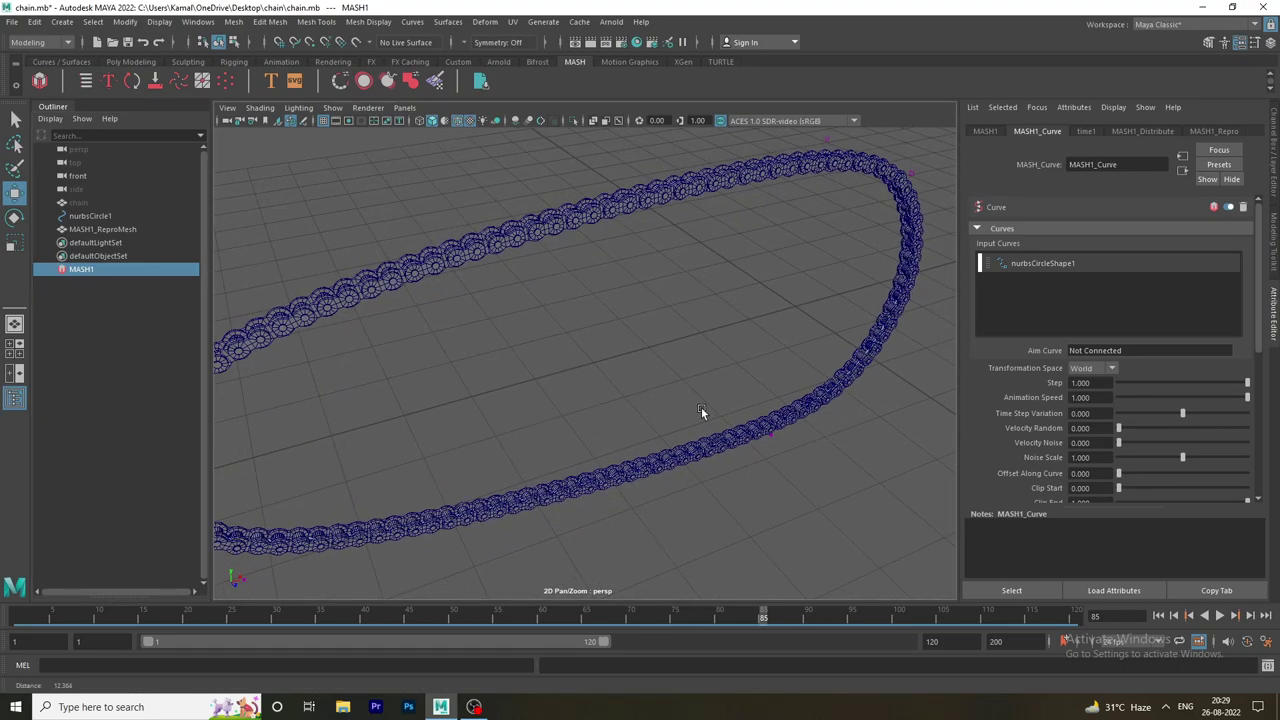
{"action": "scroll", "coordinate": [682, 395], "scroll_direction": "up", "scroll_amount": 1}
{"action": "scroll", "coordinate": [700, 390], "scroll_direction": "down", "scroll_amount": 3}
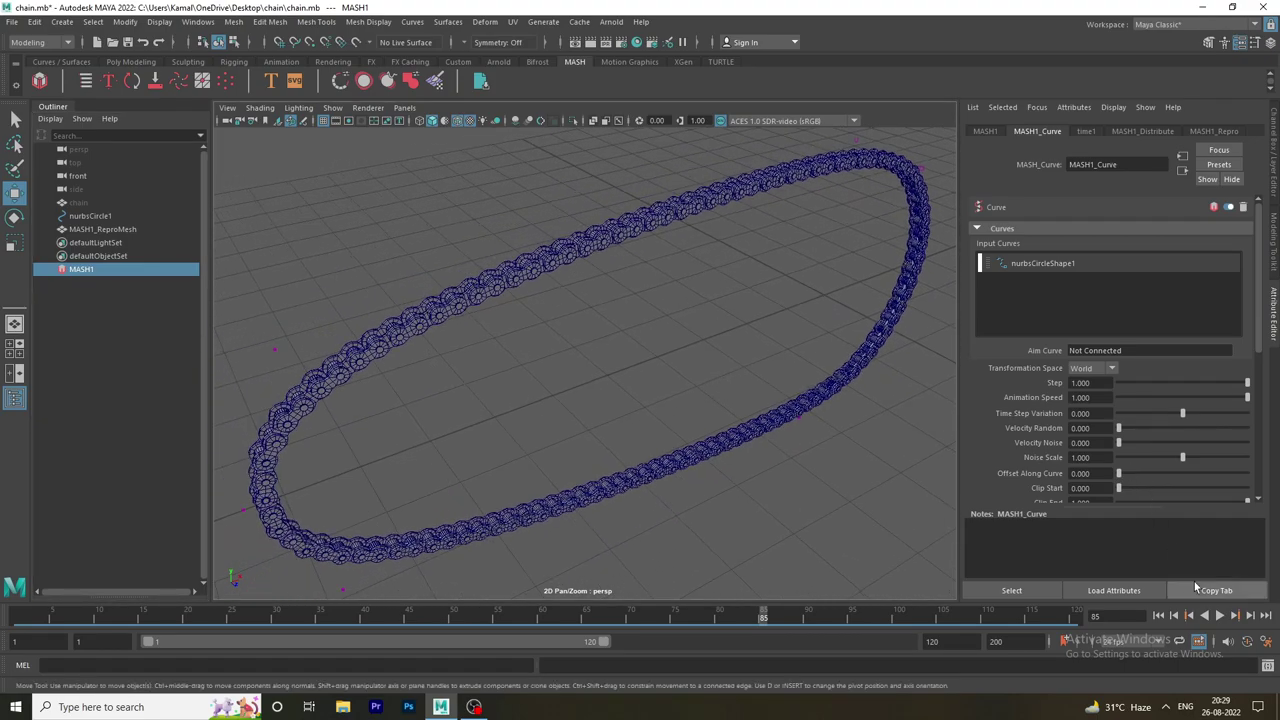
{"action": "left_click", "coordinate": [1219, 616]}
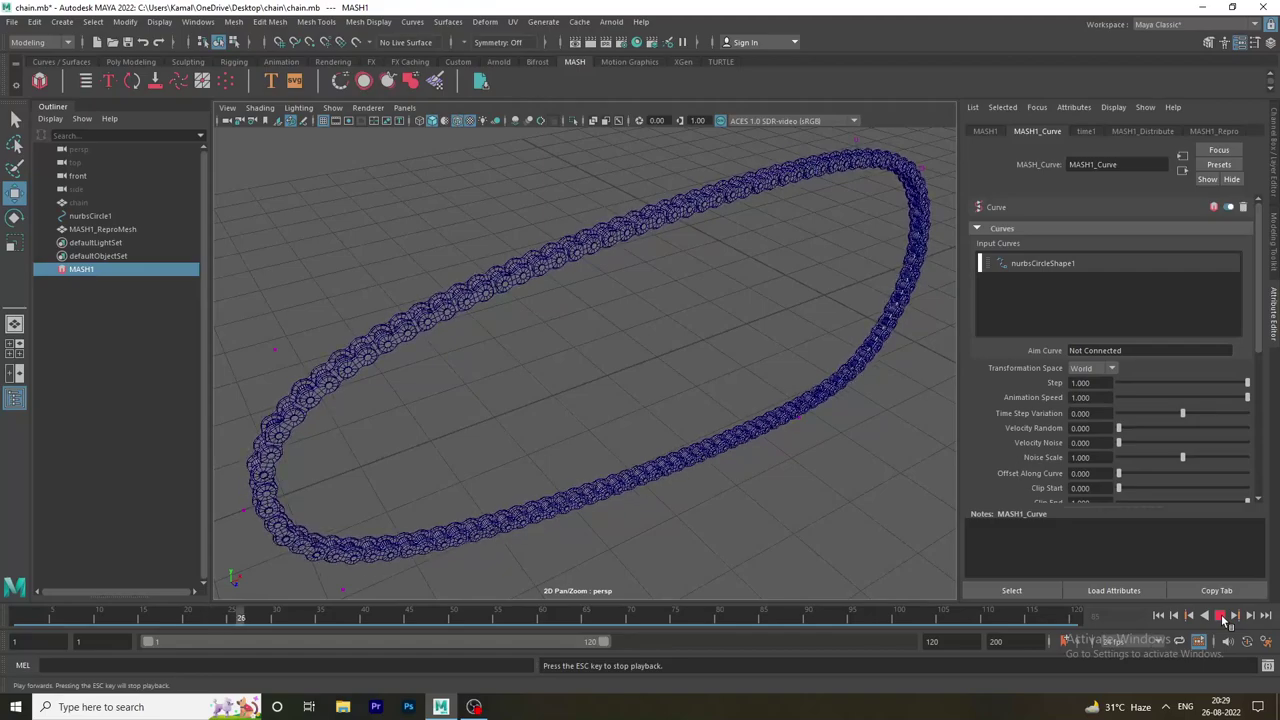
Set the Time Slider playback speed to 24 fps x 2 and save the preferences.
{"action": "left_click", "coordinate": [1219, 616]}
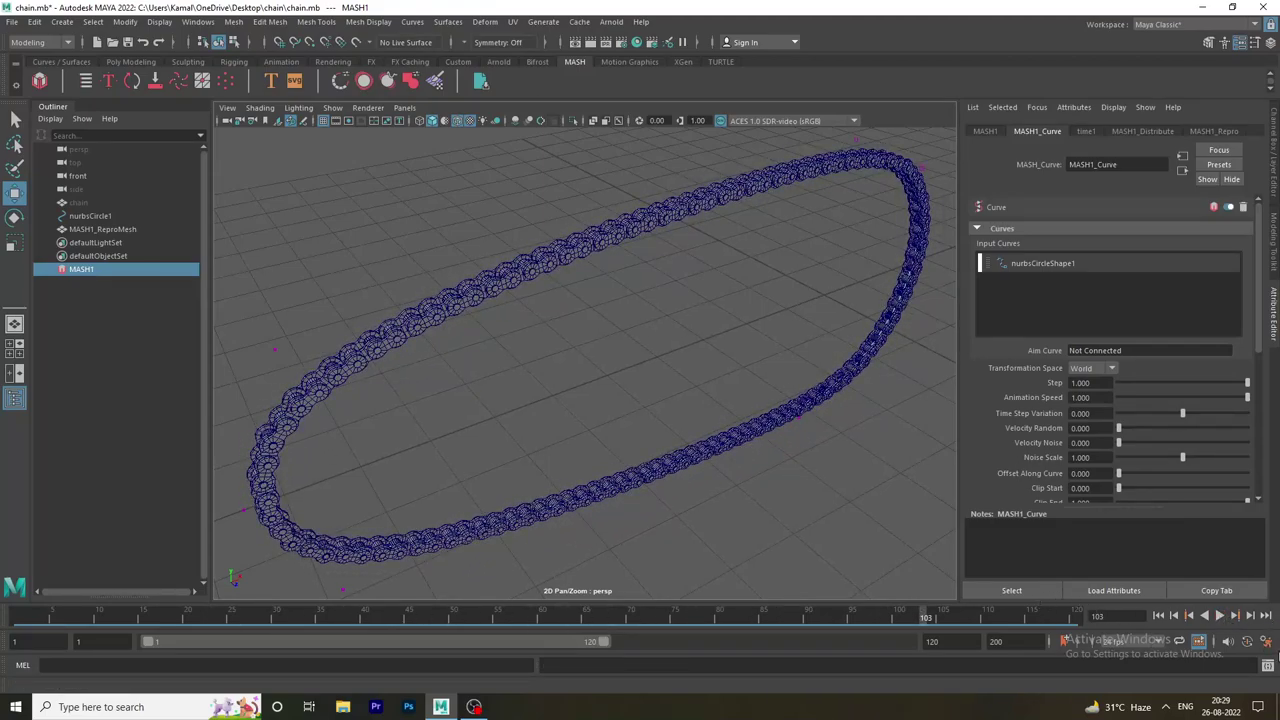
{"action": "left_click", "coordinate": [1266, 641]}
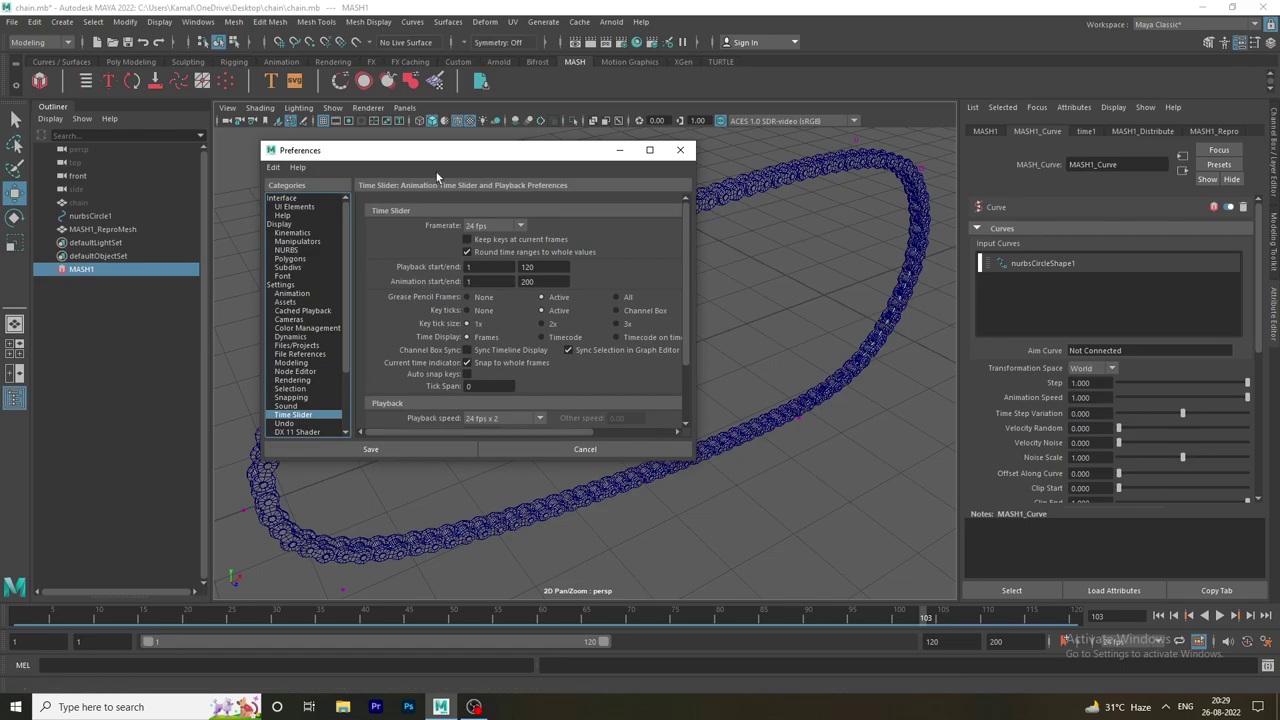
{"action": "left_click_drag", "start_coordinate": [455, 158], "coordinate": [551, 158]}
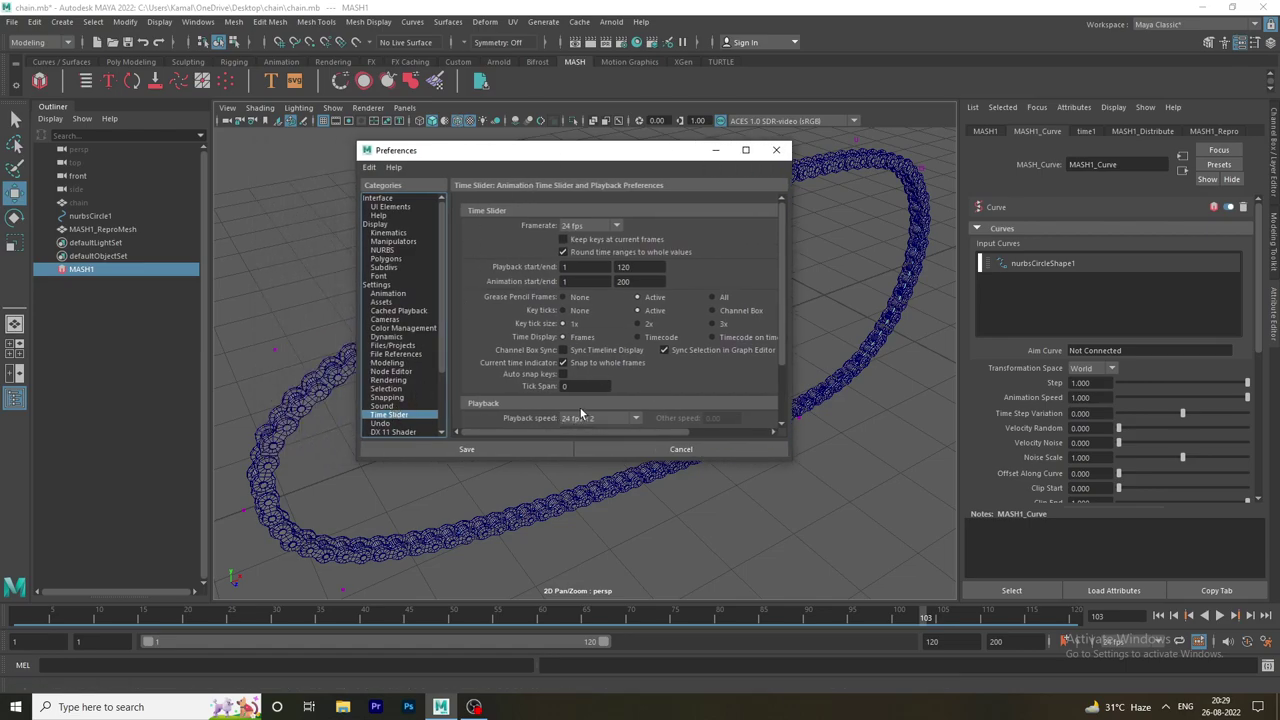
{"action": "scroll", "coordinate": [580, 408], "scroll_direction": "down", "scroll_amount": 1}
{"action": "left_click", "coordinate": [618, 377]}
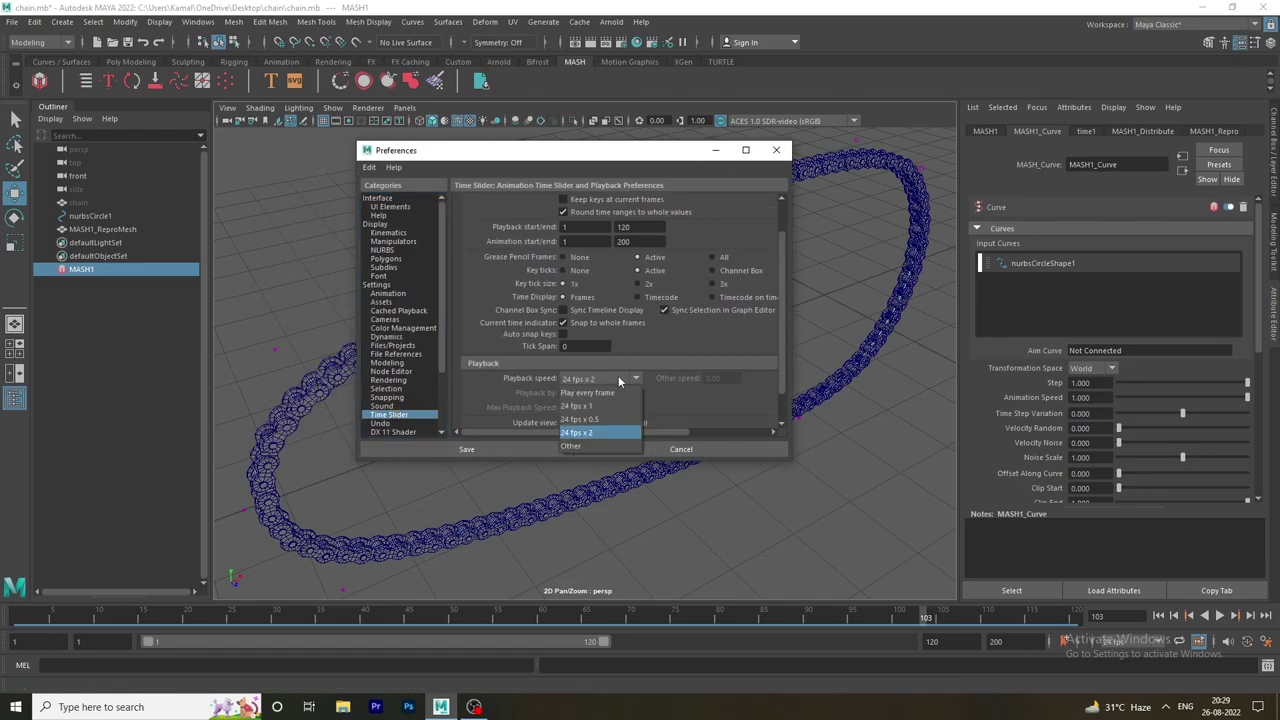
{"action": "left_click", "coordinate": [598, 432]}
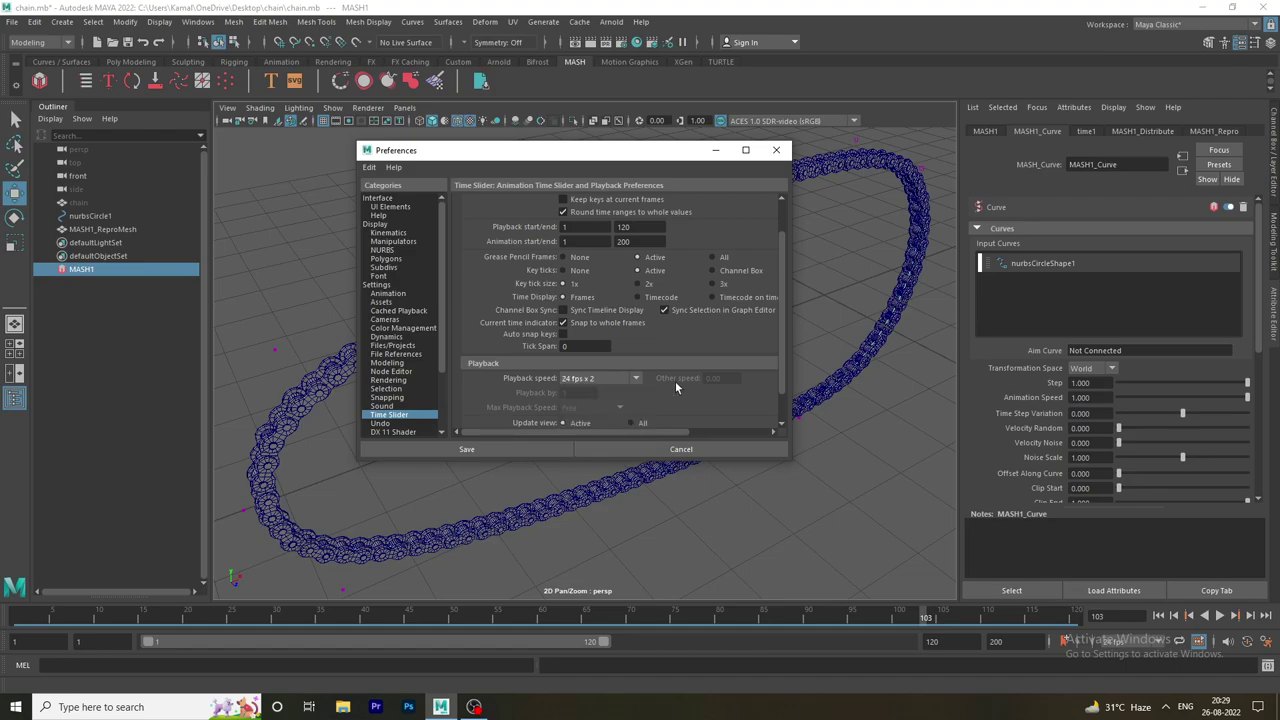
{"action": "left_click", "coordinate": [541, 449]}
Lower MASH1_Curve's Animation Speed slightly to 0.885 and preview the playback.
{"action": "left_click", "coordinate": [1219, 615]}
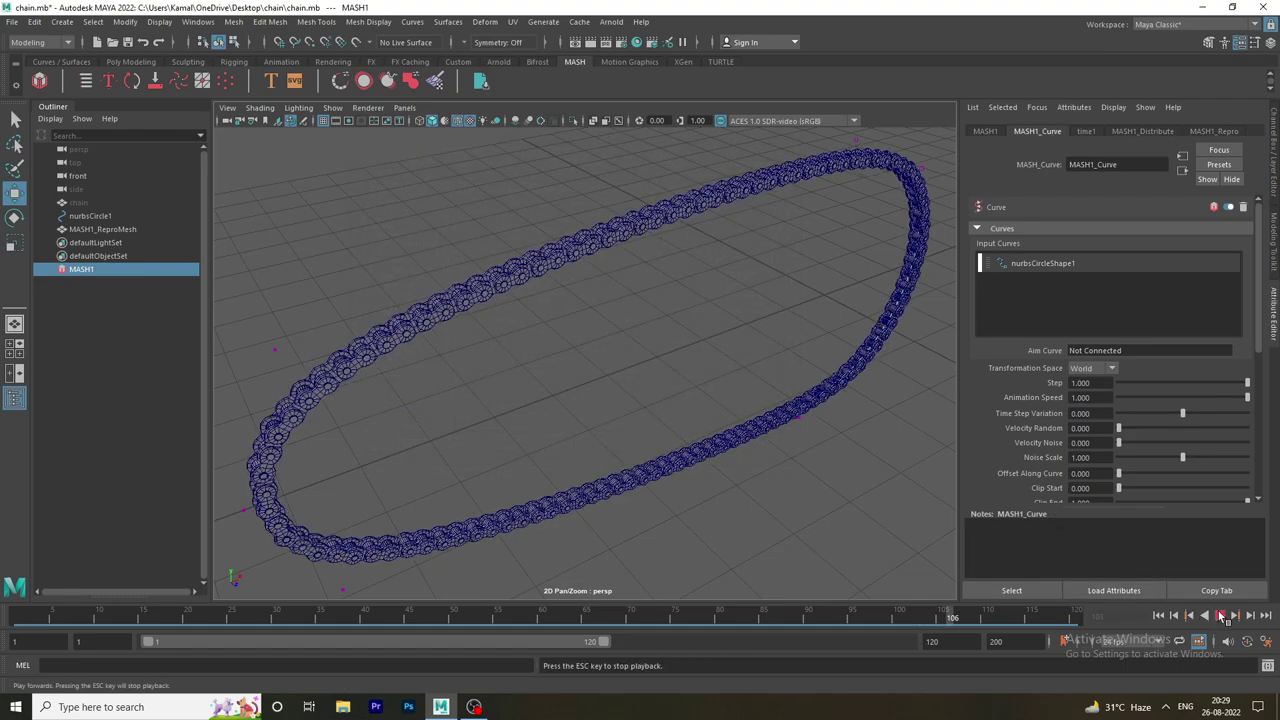
{"action": "left_click", "coordinate": [1232, 397]}
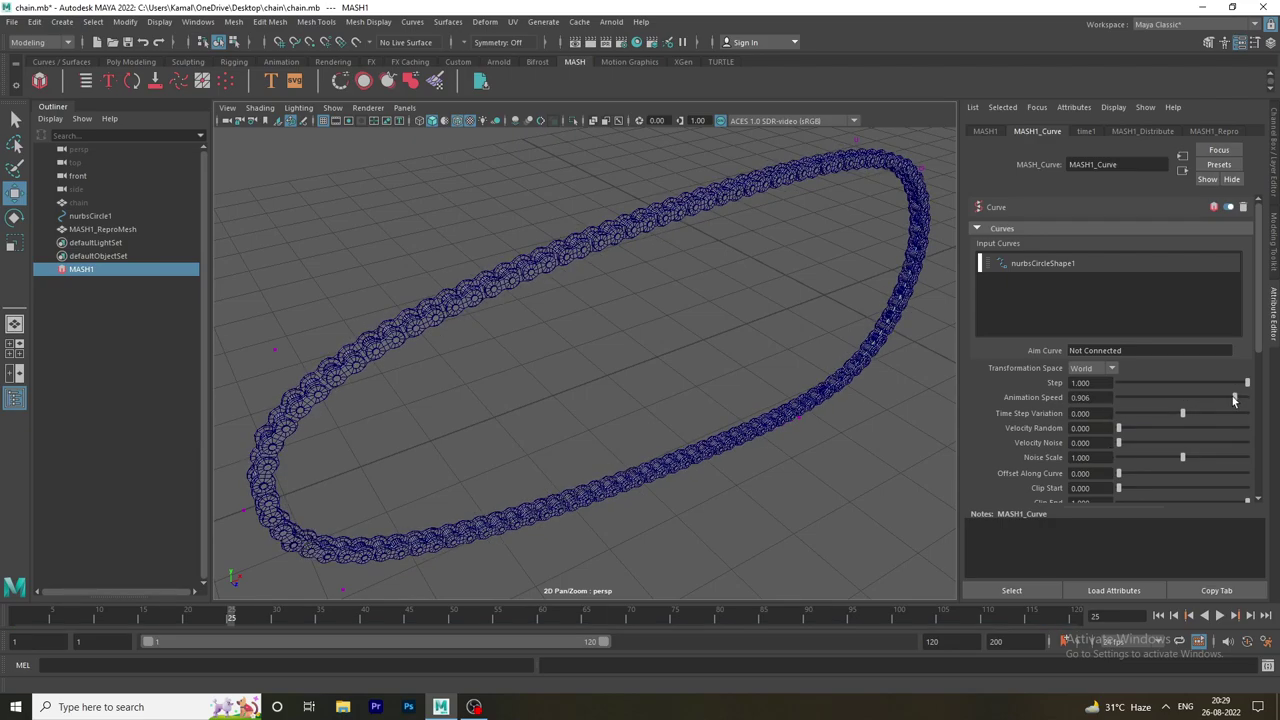
{"action": "left_click", "coordinate": [1220, 616]}
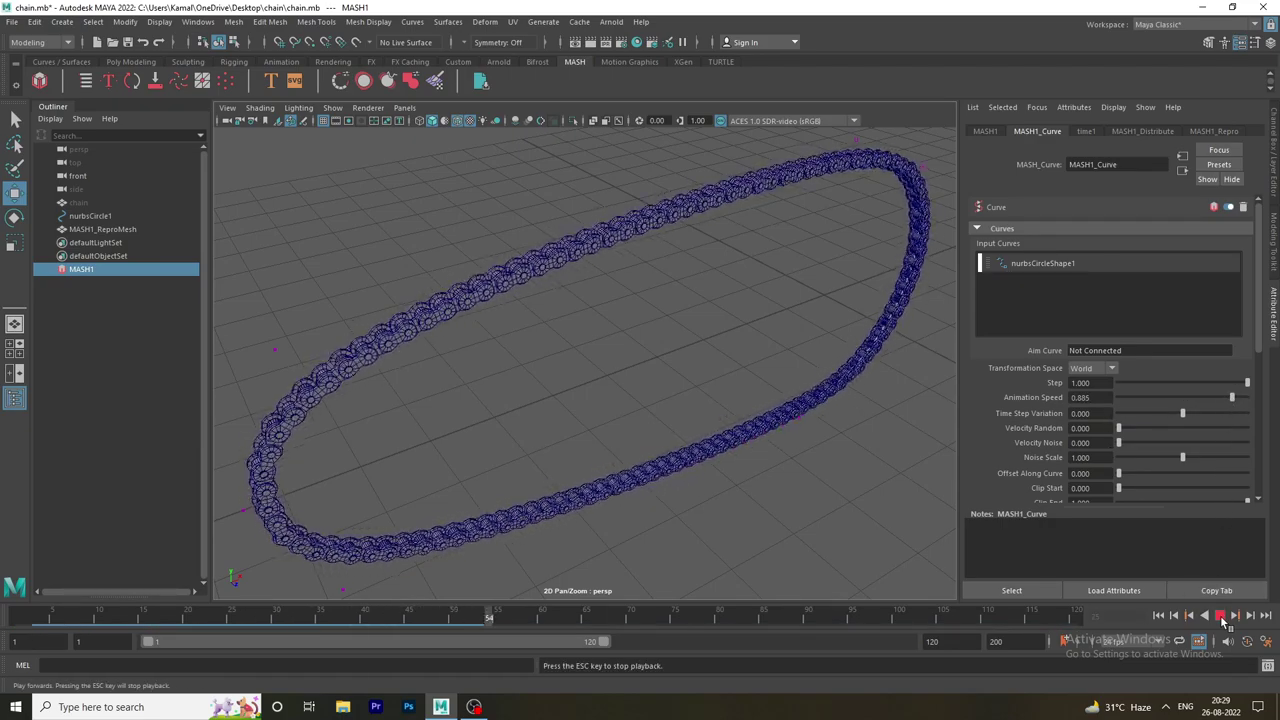
{"action": "left_click", "coordinate": [1158, 616]}
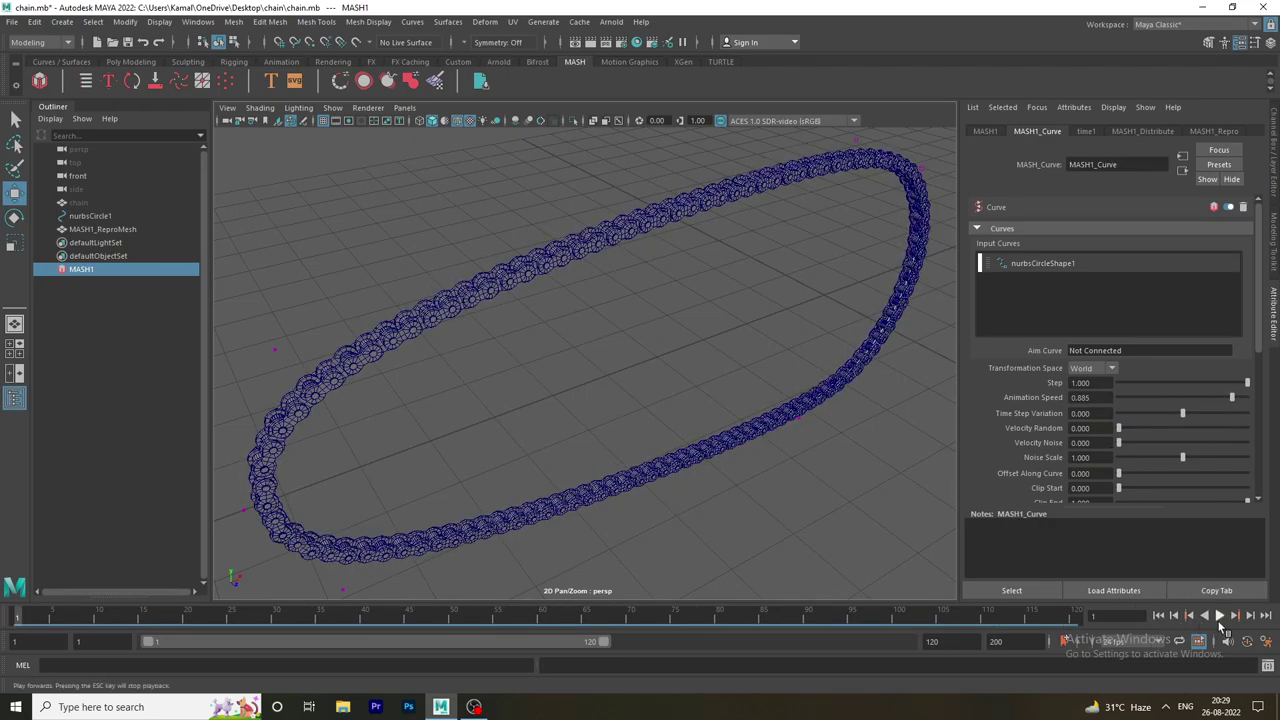
{"action": "left_click", "coordinate": [1219, 615]}
{"action": "left_click", "coordinate": [1219, 615]}
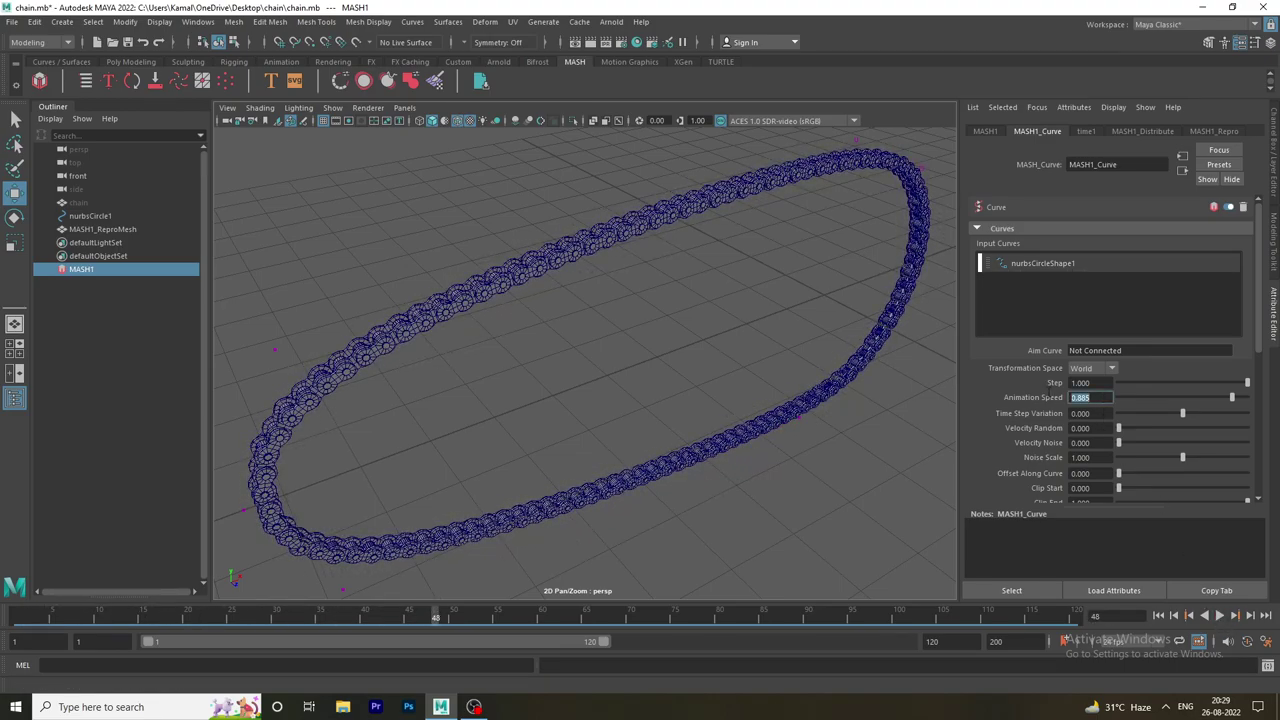
Set Animation Speed to 0.5 and replay from the first frame.
{"action": "type", "text": "0.5"}
{"action": "key", "text": "Return"}
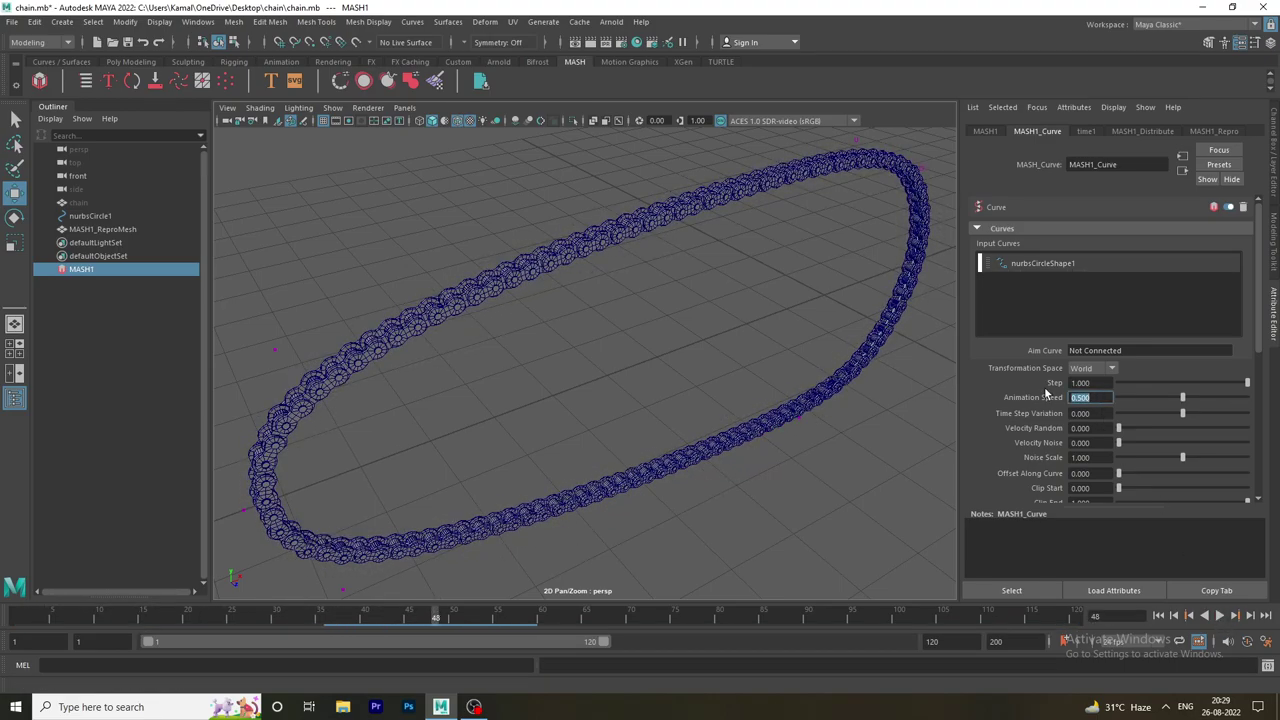
{"action": "left_click", "coordinate": [1158, 616]}
{"action": "left_click", "coordinate": [1220, 616]}
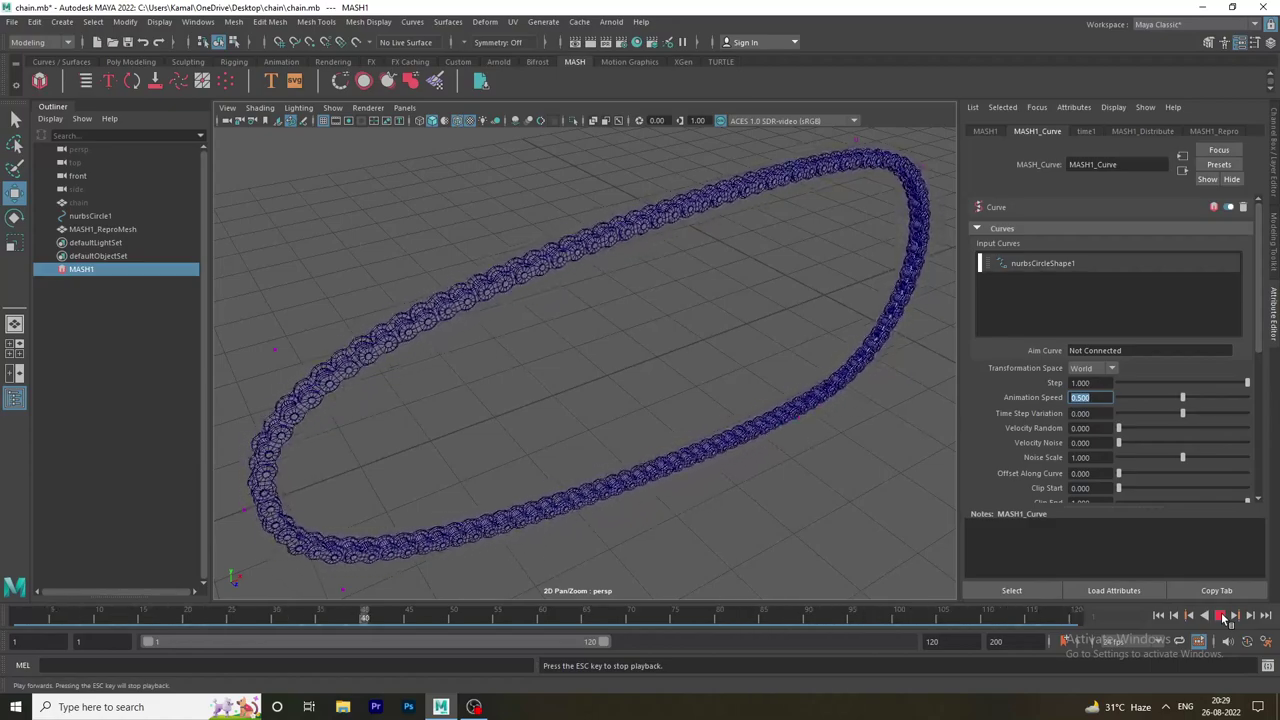
{"action": "left_click", "coordinate": [1222, 616]}
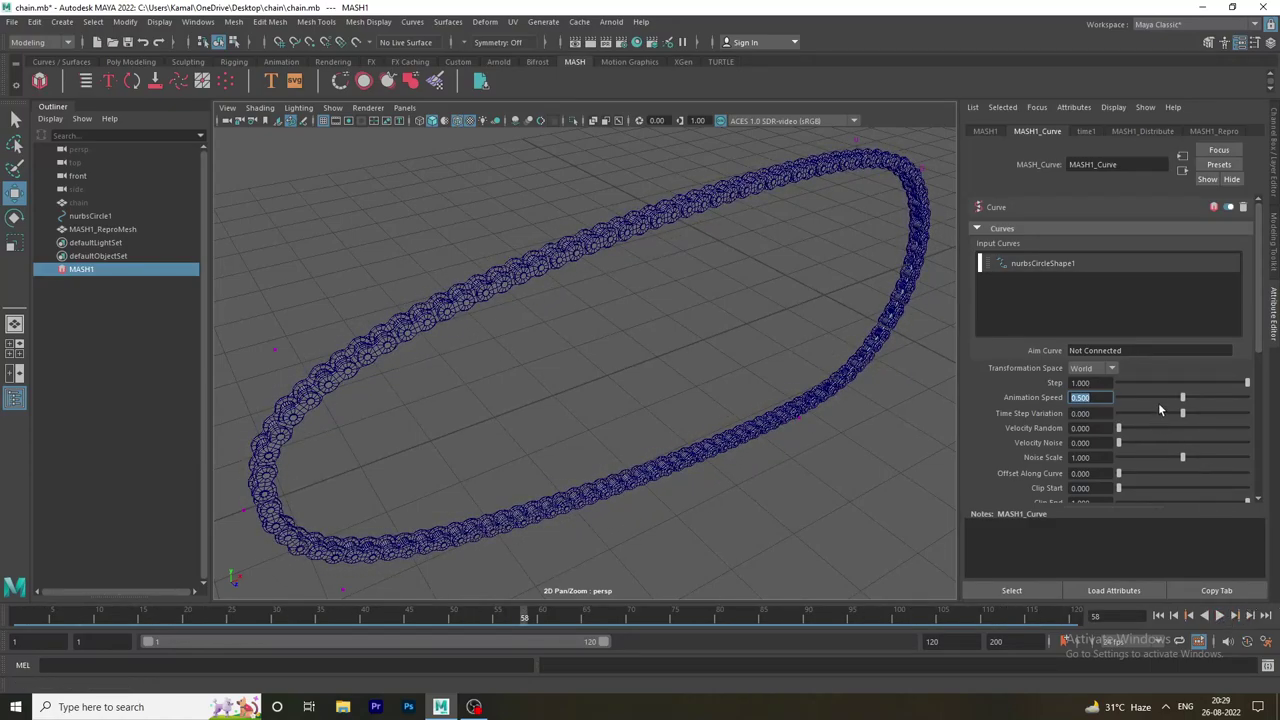
Set Animation Speed to 0.01, play it, and rewind to the first frame.
{"action": "type", "text": "0.01"}
{"action": "key", "text": "Return"}
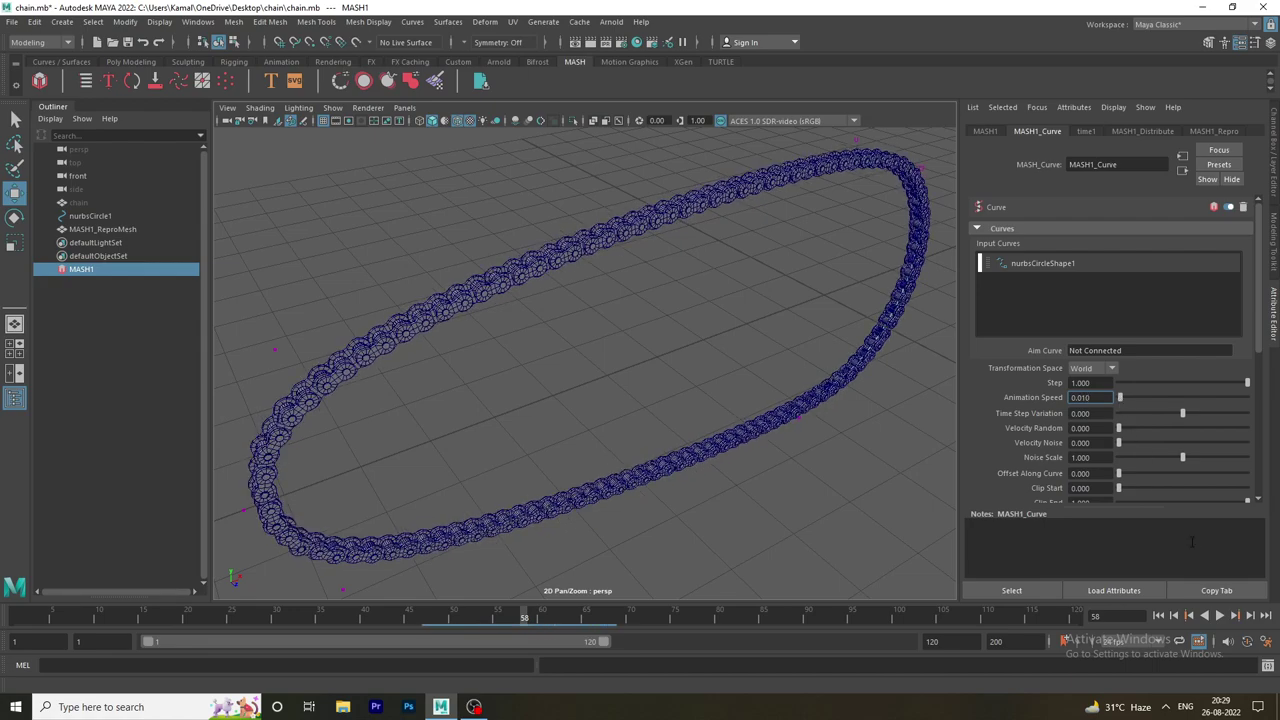
{"action": "left_click", "coordinate": [1220, 616]}
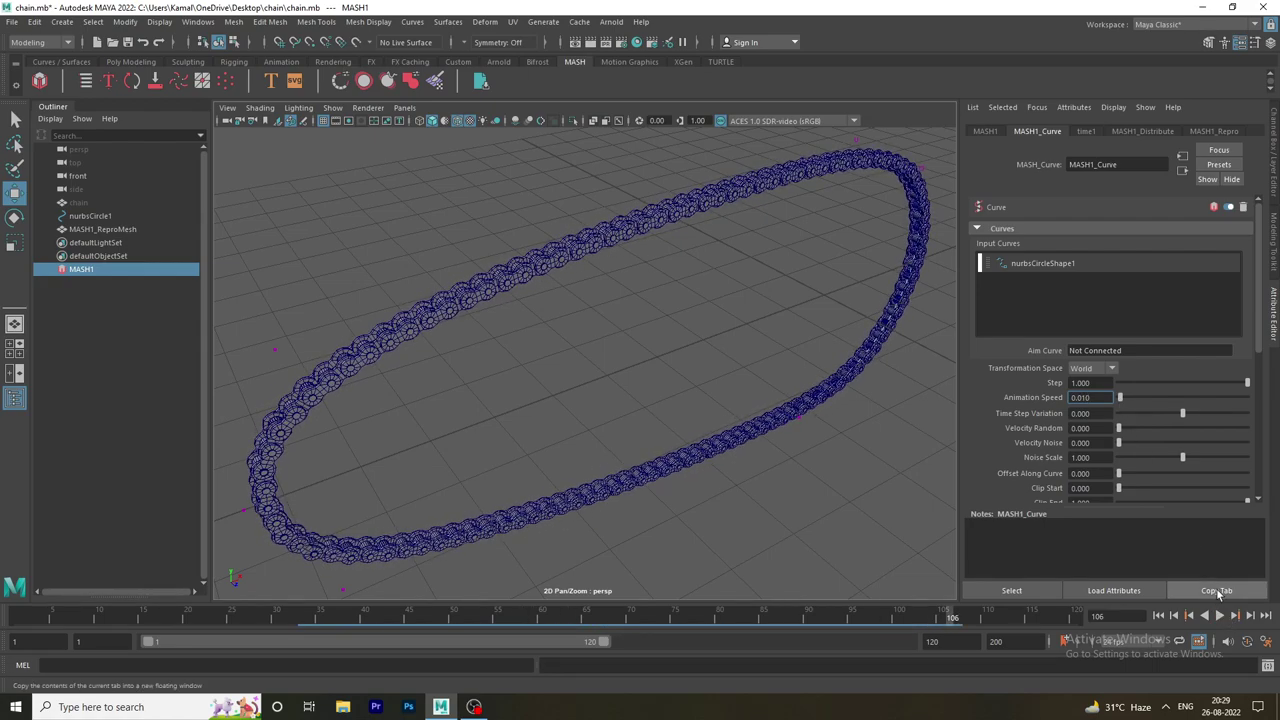
{"action": "left_click", "coordinate": [1158, 616]}
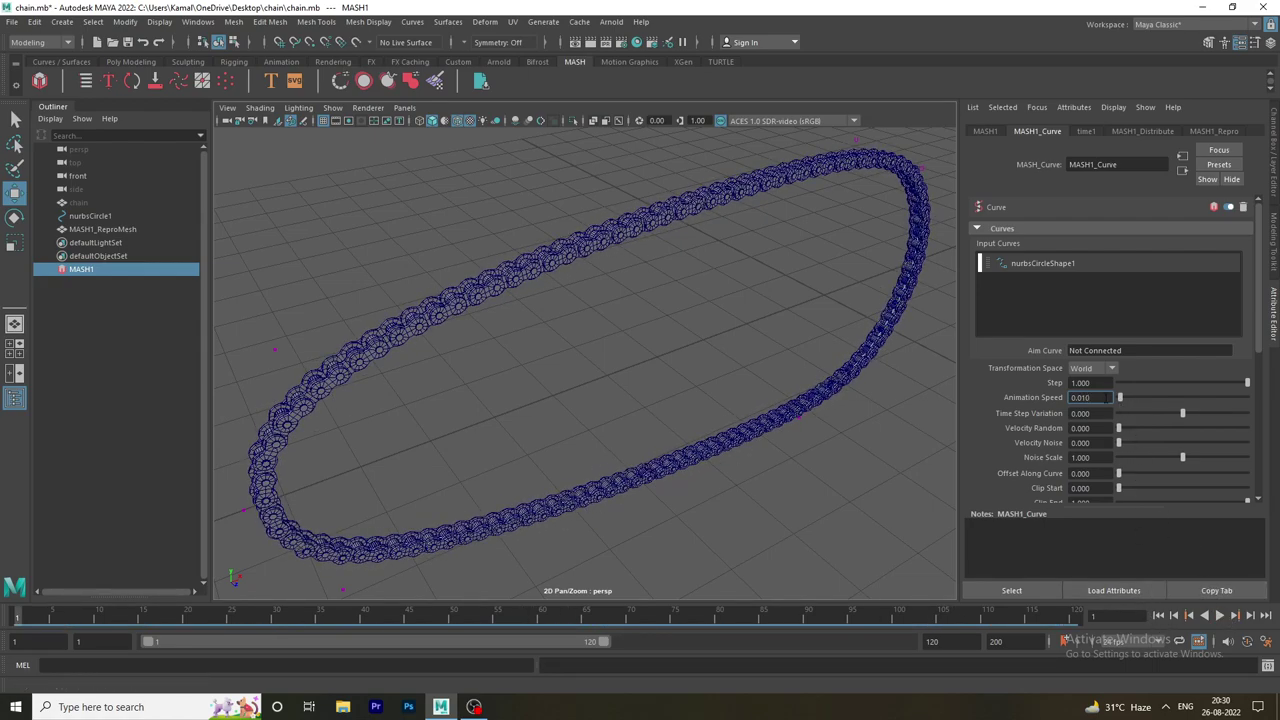
Drag Animation Speed to 0.052, preview it, rewind, and clear the selection.
{"action": "left_click_drag", "start_coordinate": [1120, 398], "coordinate": [1125, 398]}
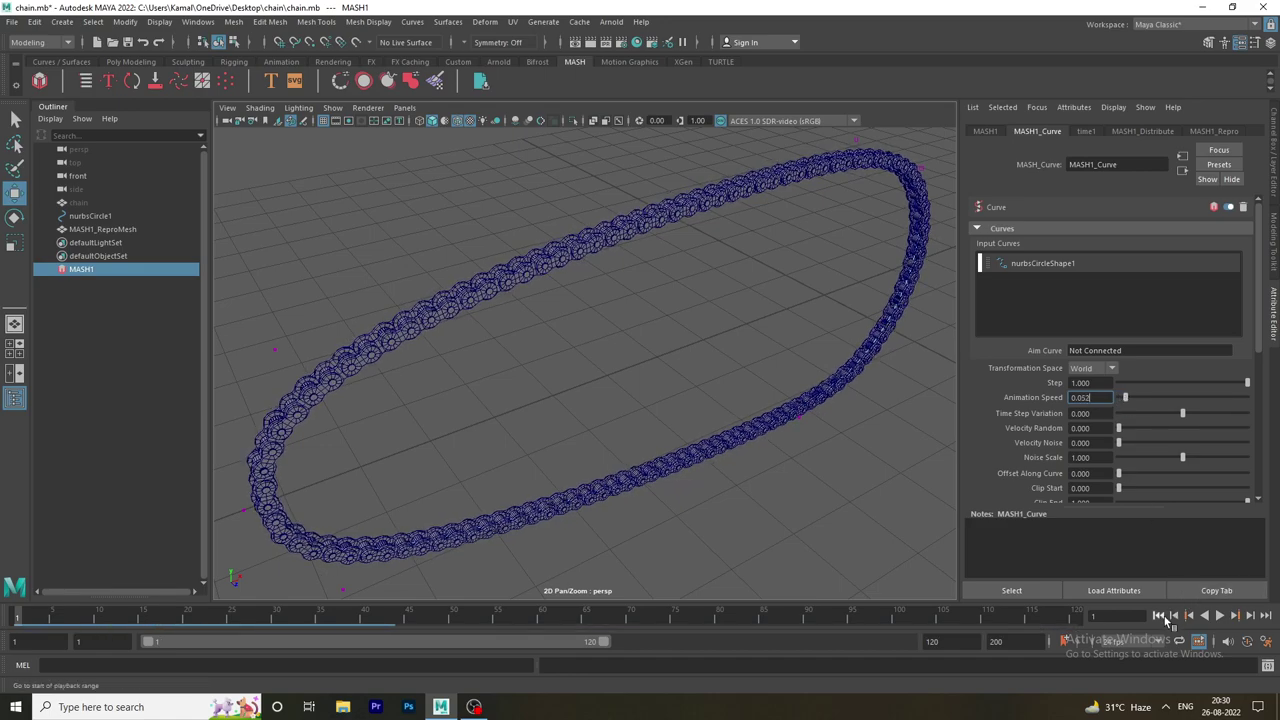
{"action": "left_click", "coordinate": [1218, 617]}
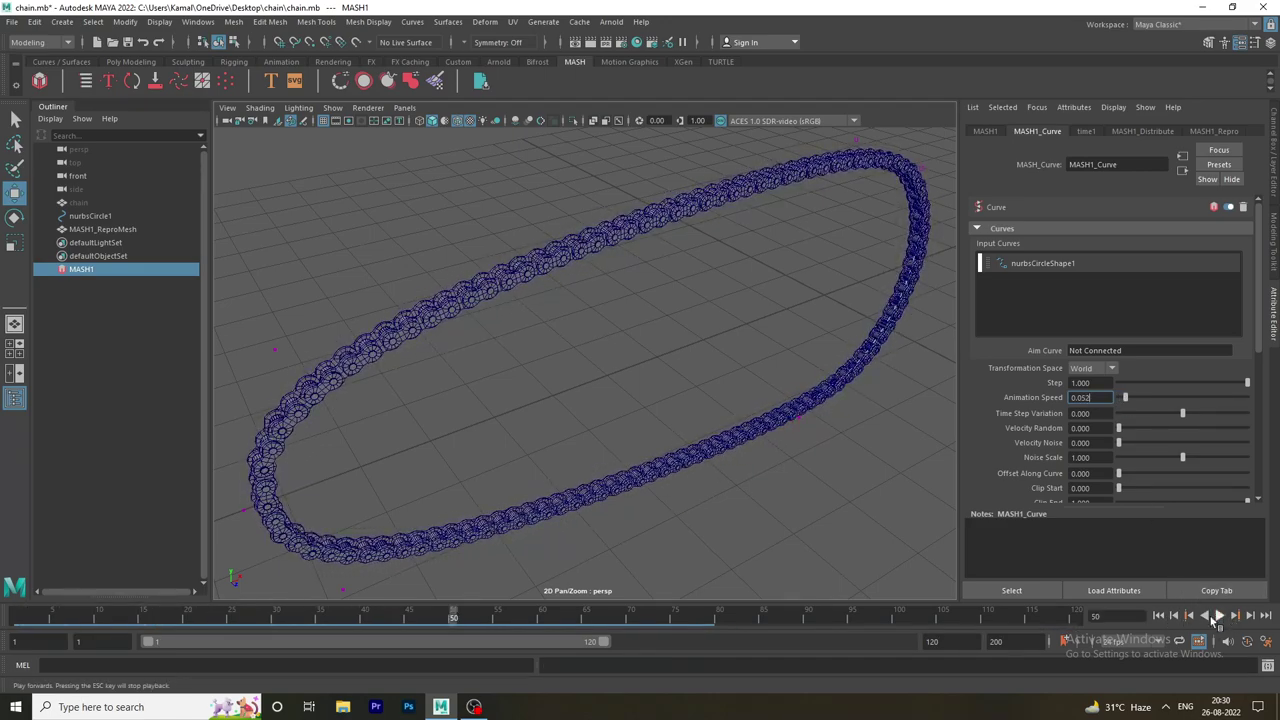
{"action": "left_click", "coordinate": [1218, 617]}
{"action": "left_click", "coordinate": [1158, 616]}
{"action": "left_click", "coordinate": [810, 520]}
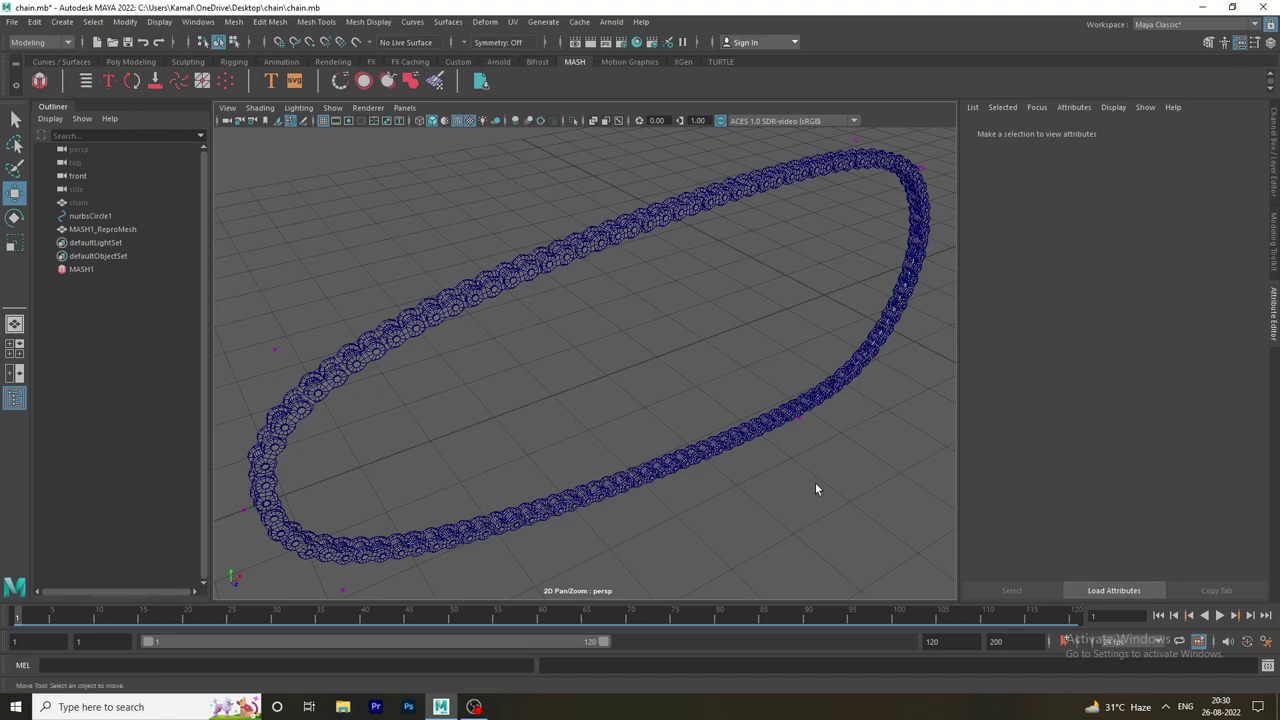
Play the animation while orbiting the loop, then select MASH1 and stop playback.
{"action": "left_click", "coordinate": [1218, 616]}
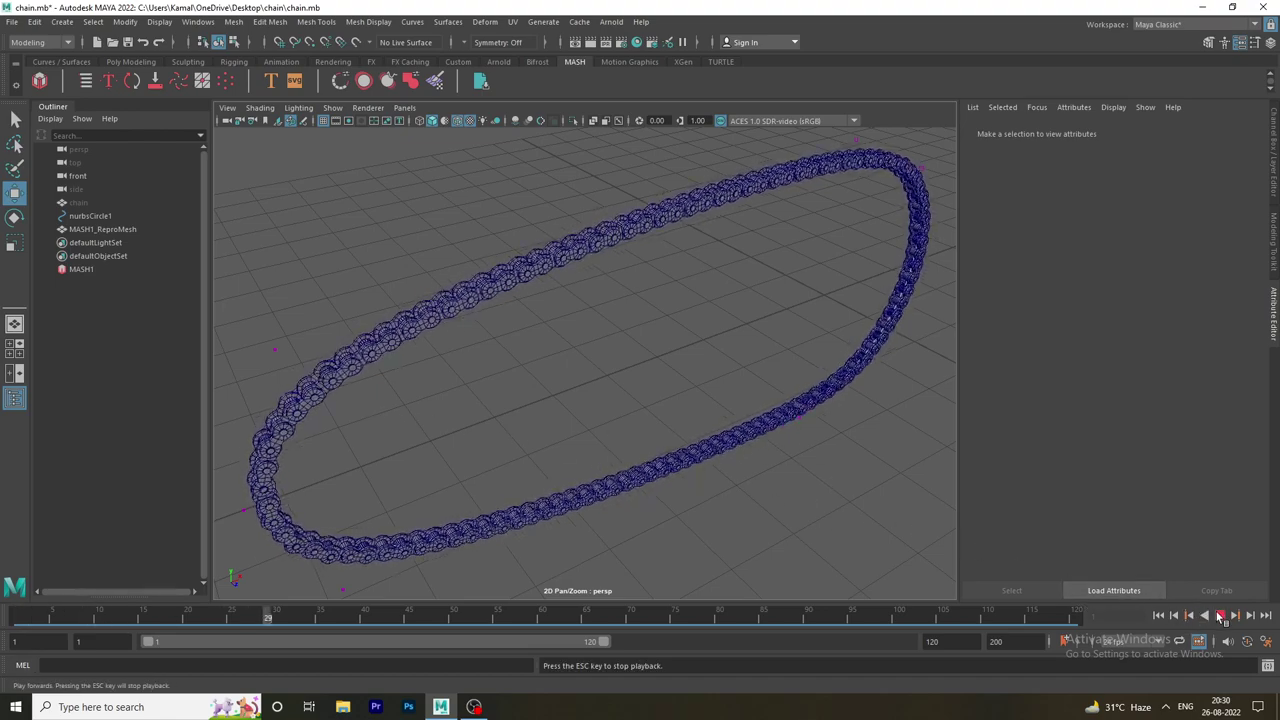
{"action": "mouse_move", "coordinate": [536, 503]}
{"action": "left_mouse_down", "text": "alt"}
{"action": "mouse_move", "coordinate": [538, 456]}
{"action": "mouse_move", "coordinate": [700, 453]}
{"action": "mouse_move", "coordinate": [469, 434]}
{"action": "mouse_move", "coordinate": [732, 440]}
{"action": "mouse_move", "coordinate": [491, 443]}
{"action": "left_mouse_up", "text": "alt"}
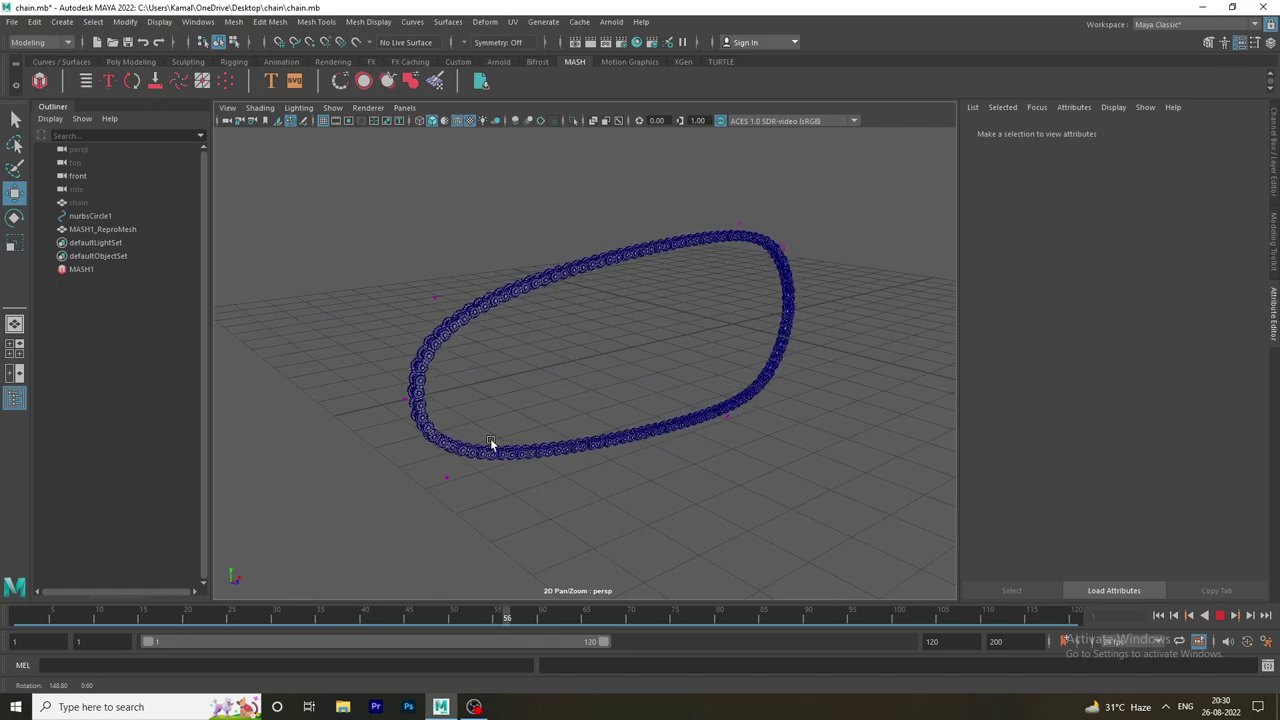
{"action": "left_click", "coordinate": [81, 269]}
{"action": "left_click", "coordinate": [1232, 616]}
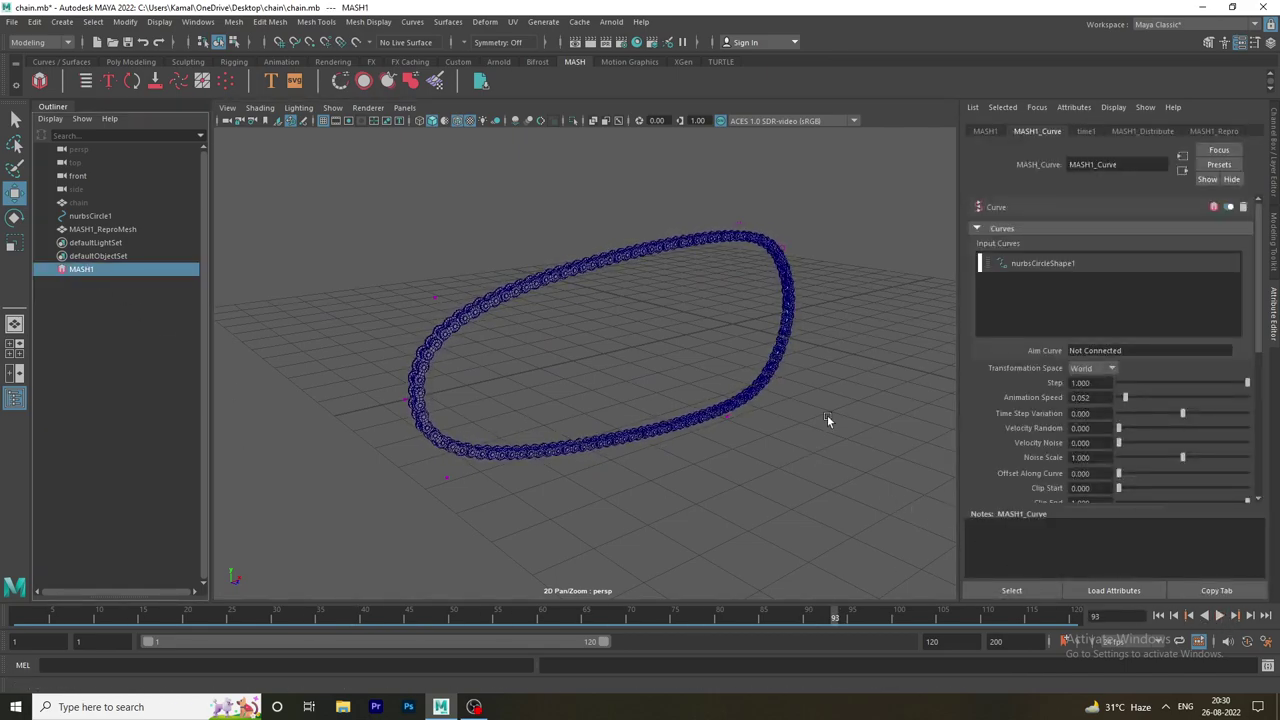
Try Animation Speed at 1.000 and 0.319 with previews, then return it to 1.000.
{"action": "left_click_drag", "start_coordinate": [1137, 398], "coordinate": [1250, 398]}
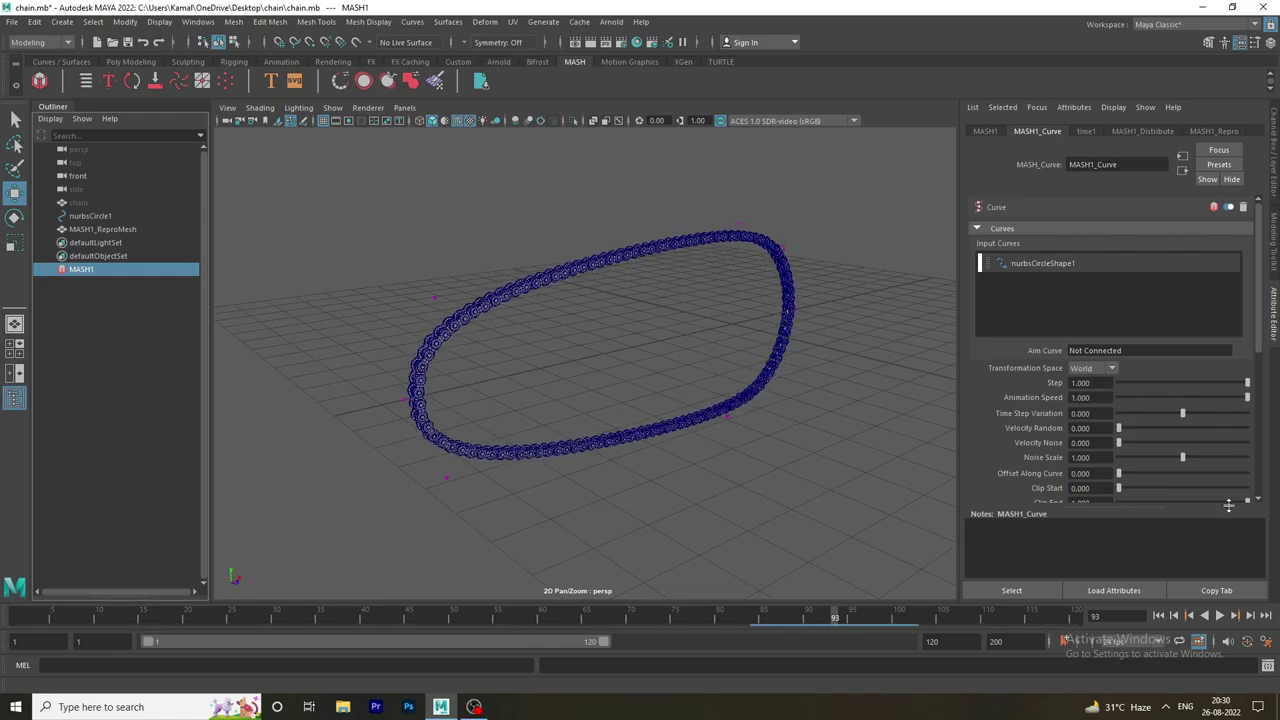
{"action": "left_click", "coordinate": [1220, 616]}
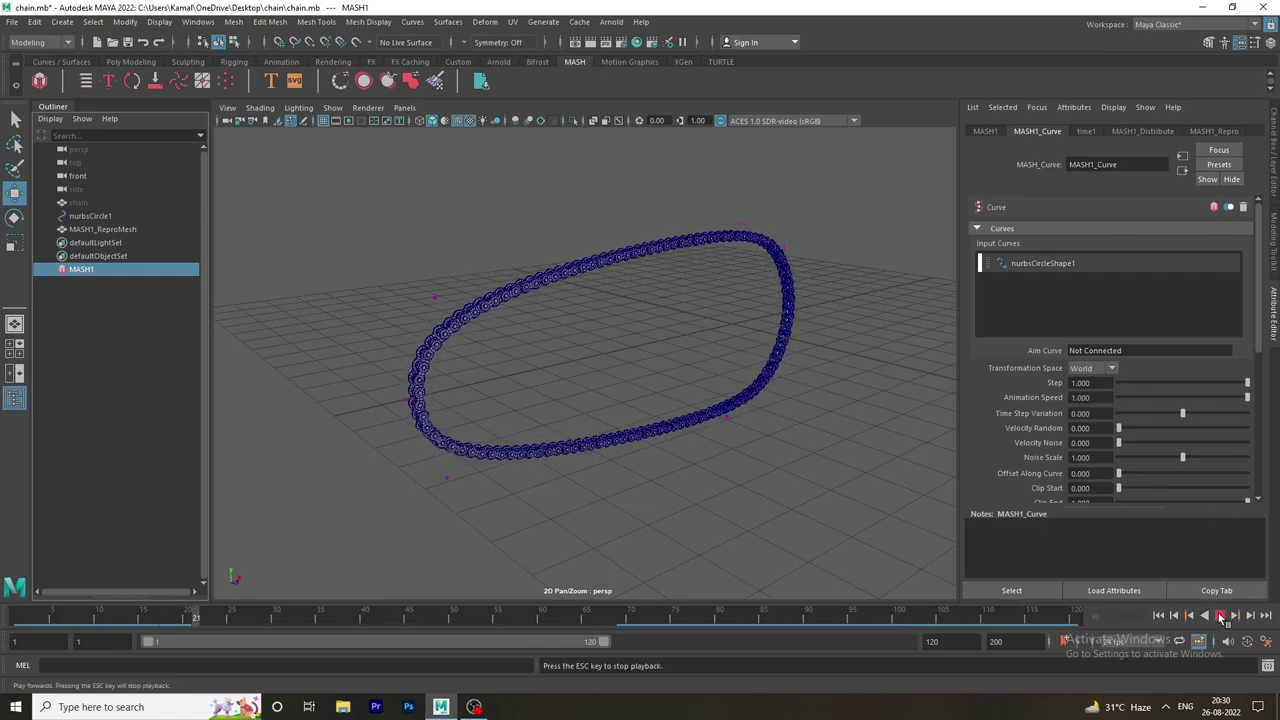
{"action": "left_click", "coordinate": [1220, 616]}
{"action": "left_click_drag", "start_coordinate": [1117, 400], "coordinate": [1160, 404]}
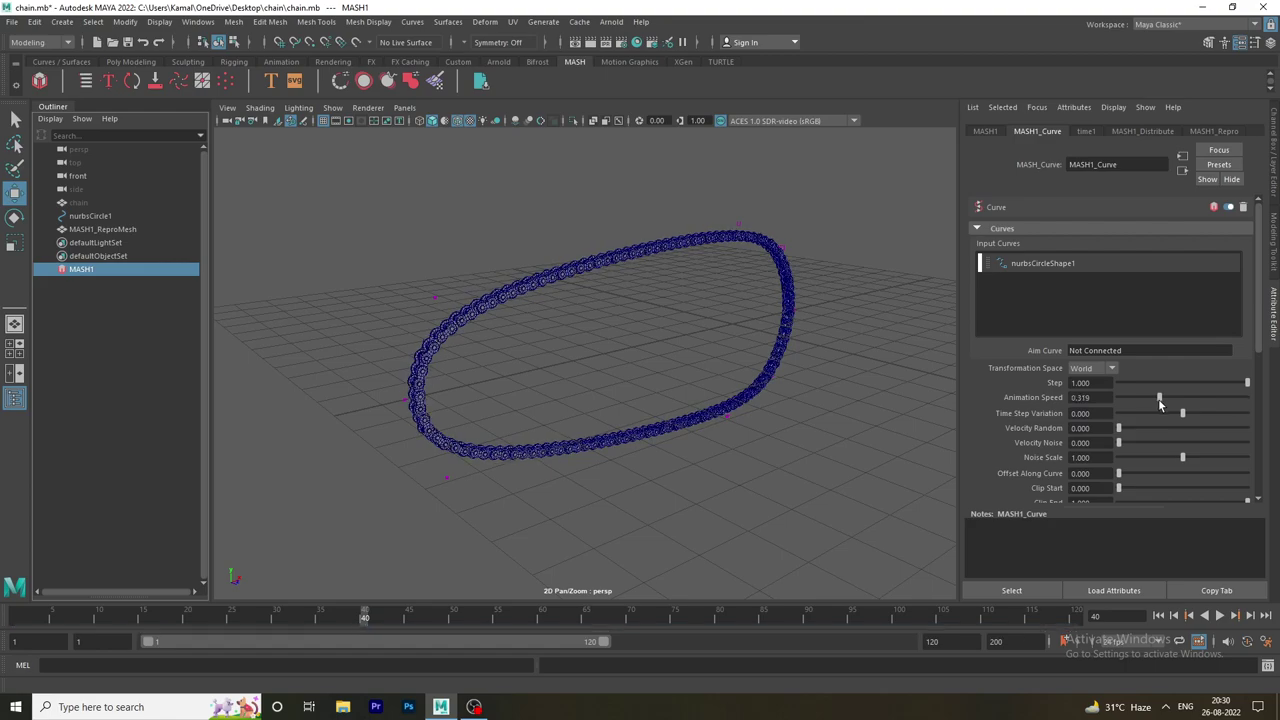
{"action": "left_click", "coordinate": [1220, 616]}
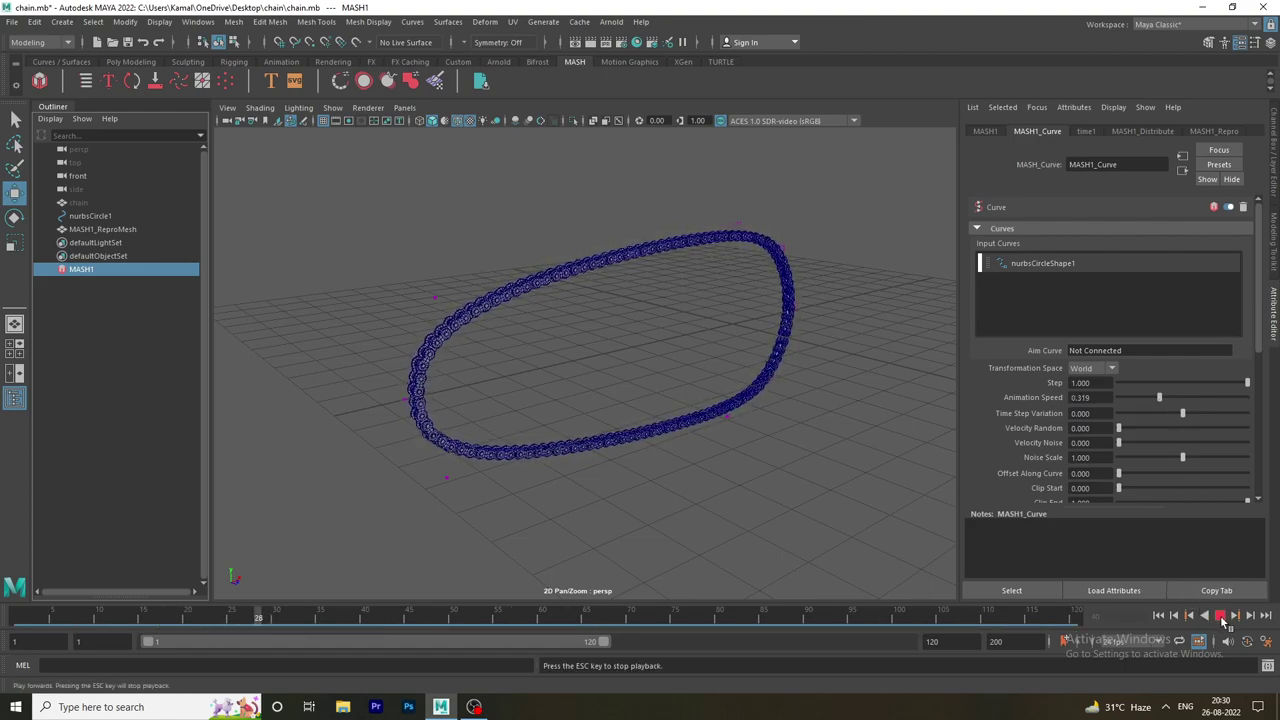
{"action": "left_click", "coordinate": [1220, 616]}
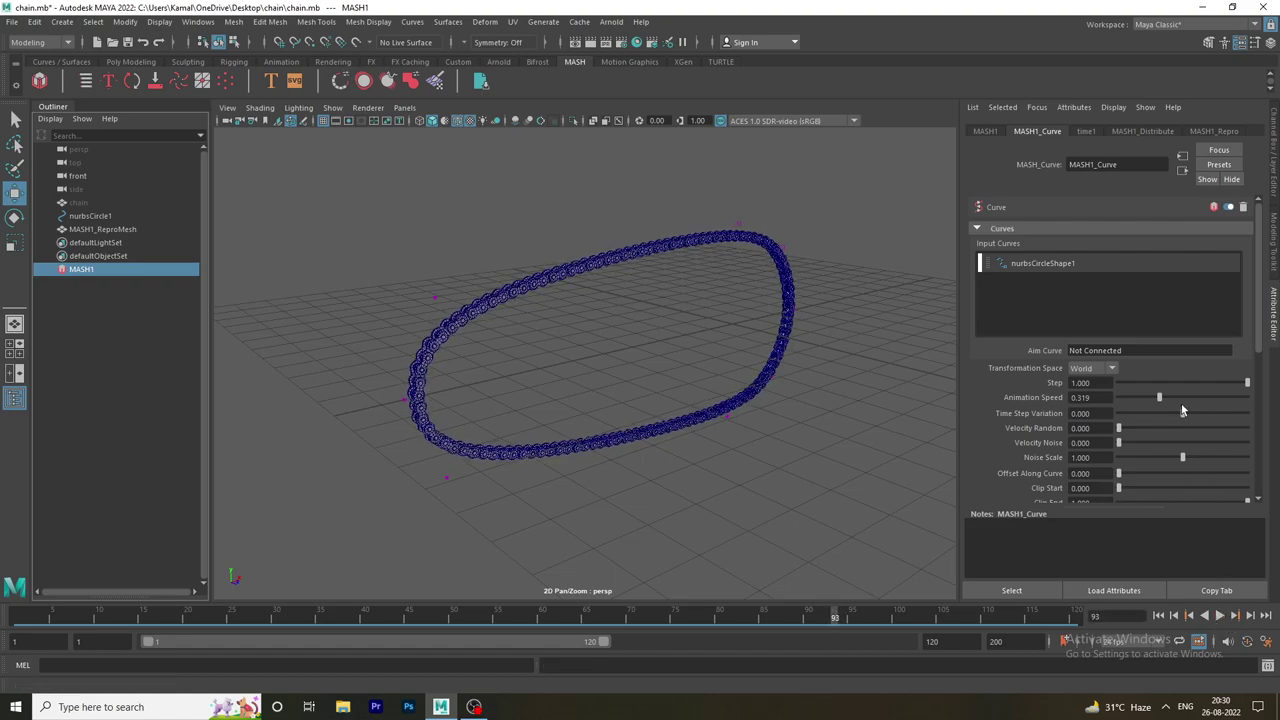
{"action": "left_click_drag", "start_coordinate": [1182, 398], "coordinate": [1257, 483]}
{"action": "left_click", "coordinate": [1207, 616]}
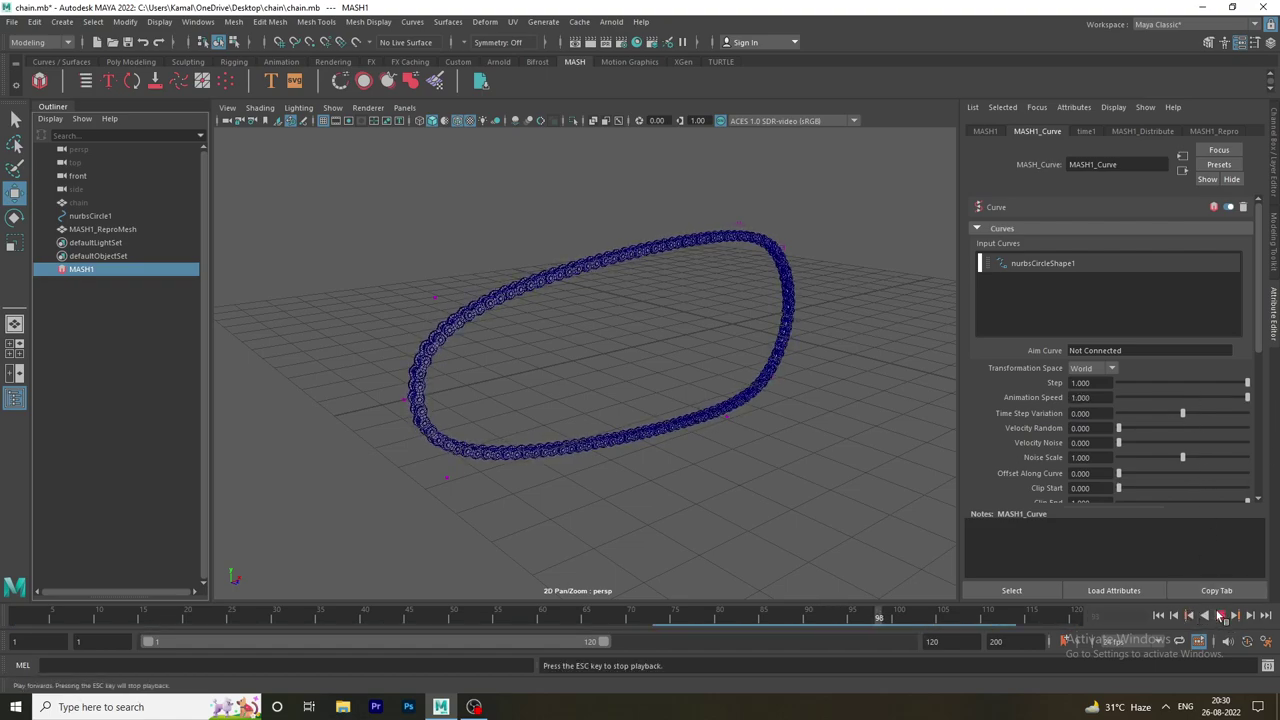
Set playback speed to Other at 10 fps, save, and preview the chain.
{"action": "left_click", "coordinate": [1268, 643]}
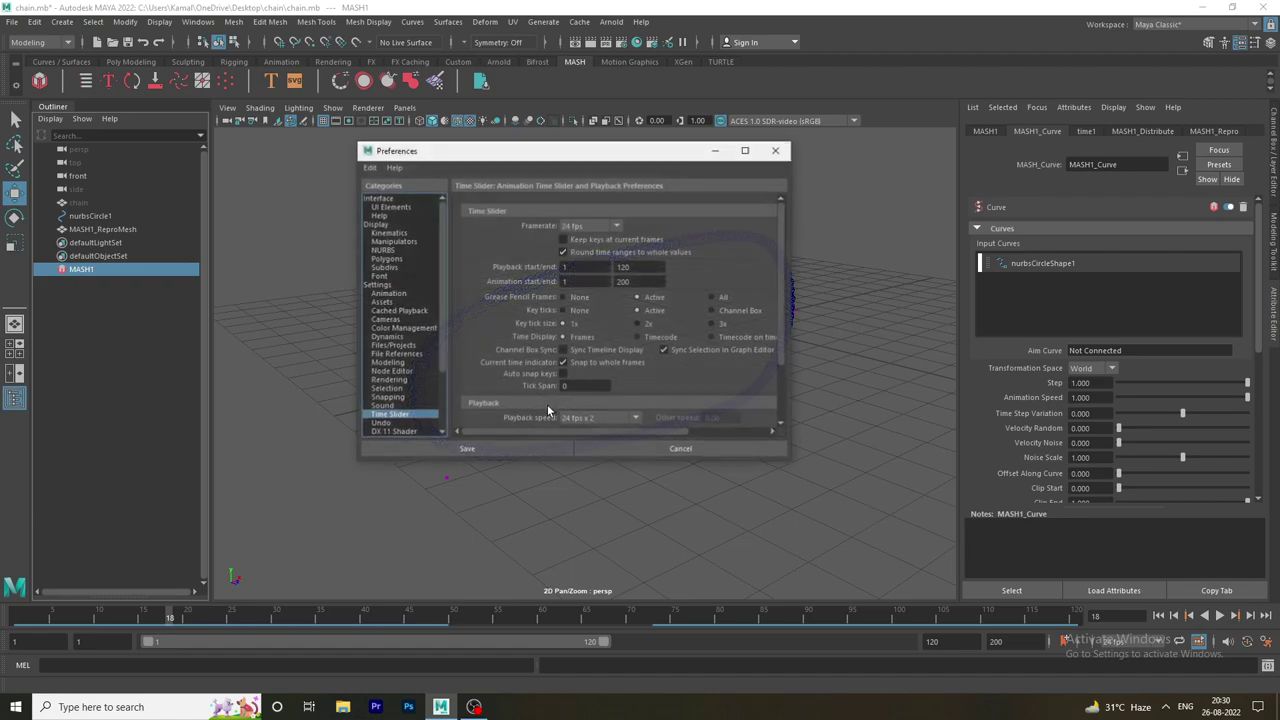
{"action": "left_click", "coordinate": [630, 346]}
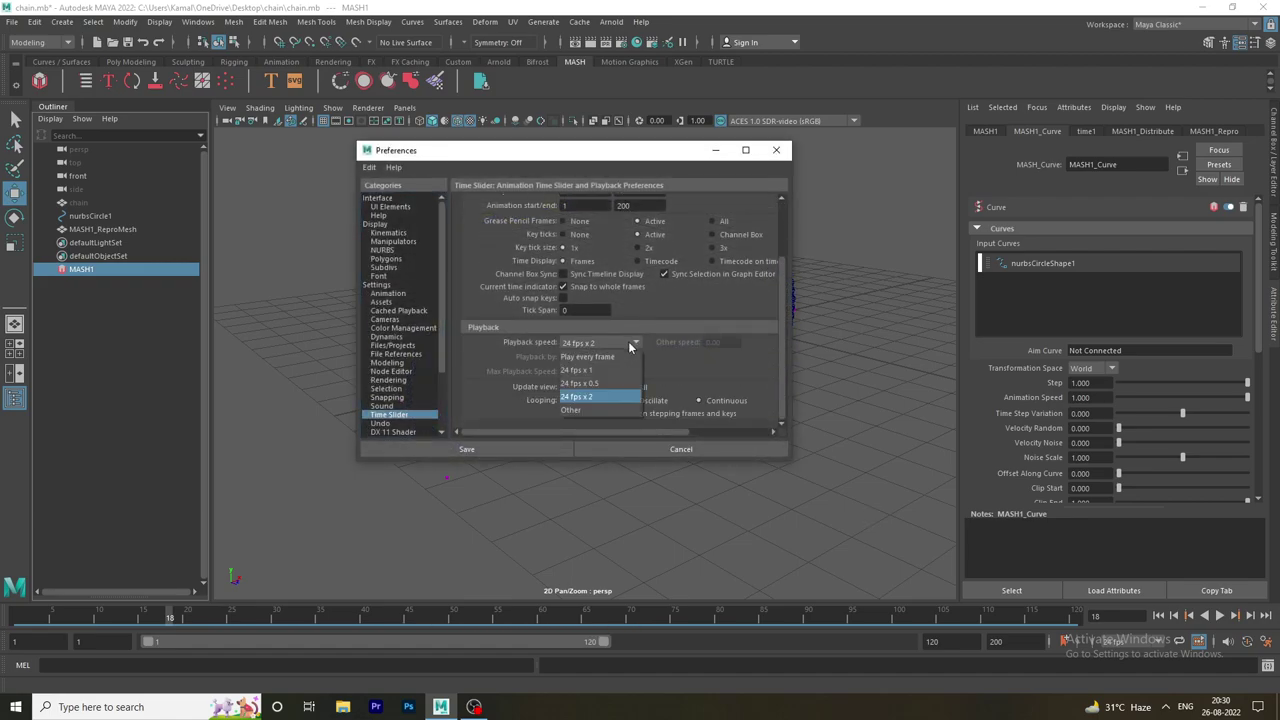
{"action": "left_click", "coordinate": [591, 411]}
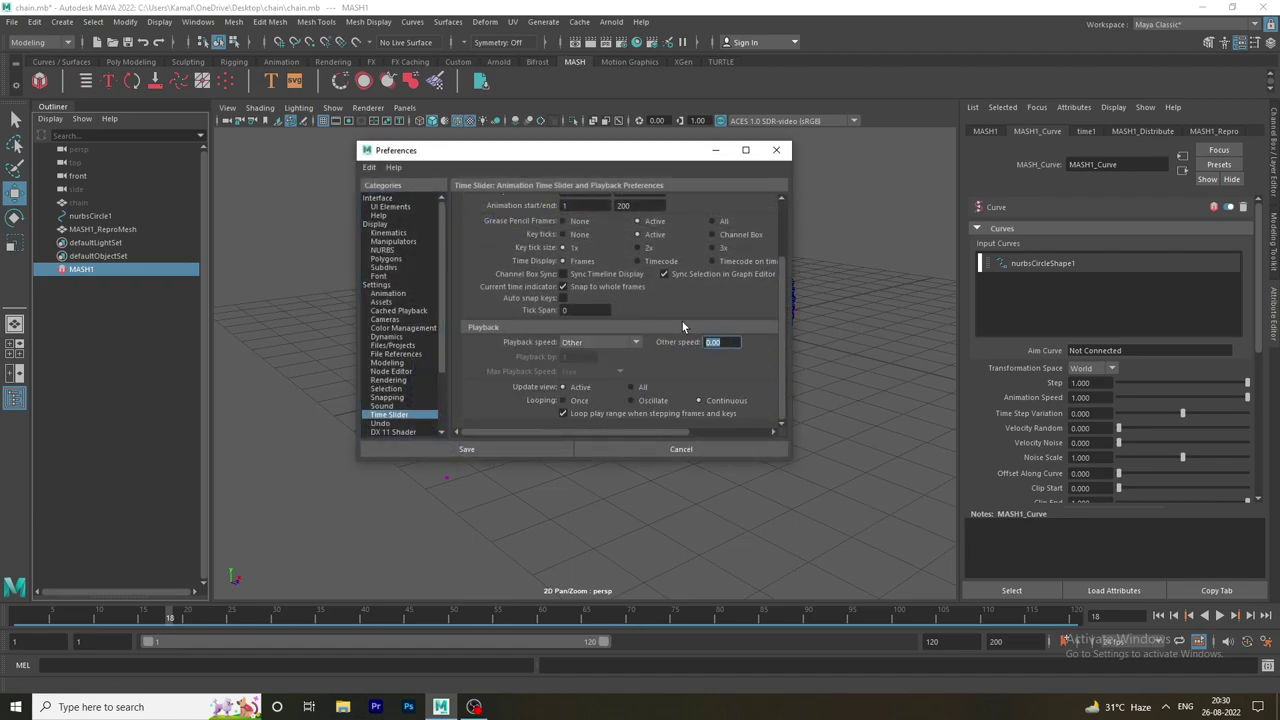
{"action": "left_click", "coordinate": [709, 344]}
{"action": "type", "text": "10"}
{"action": "key", "text": "Return"}
{"action": "left_click", "coordinate": [550, 454]}
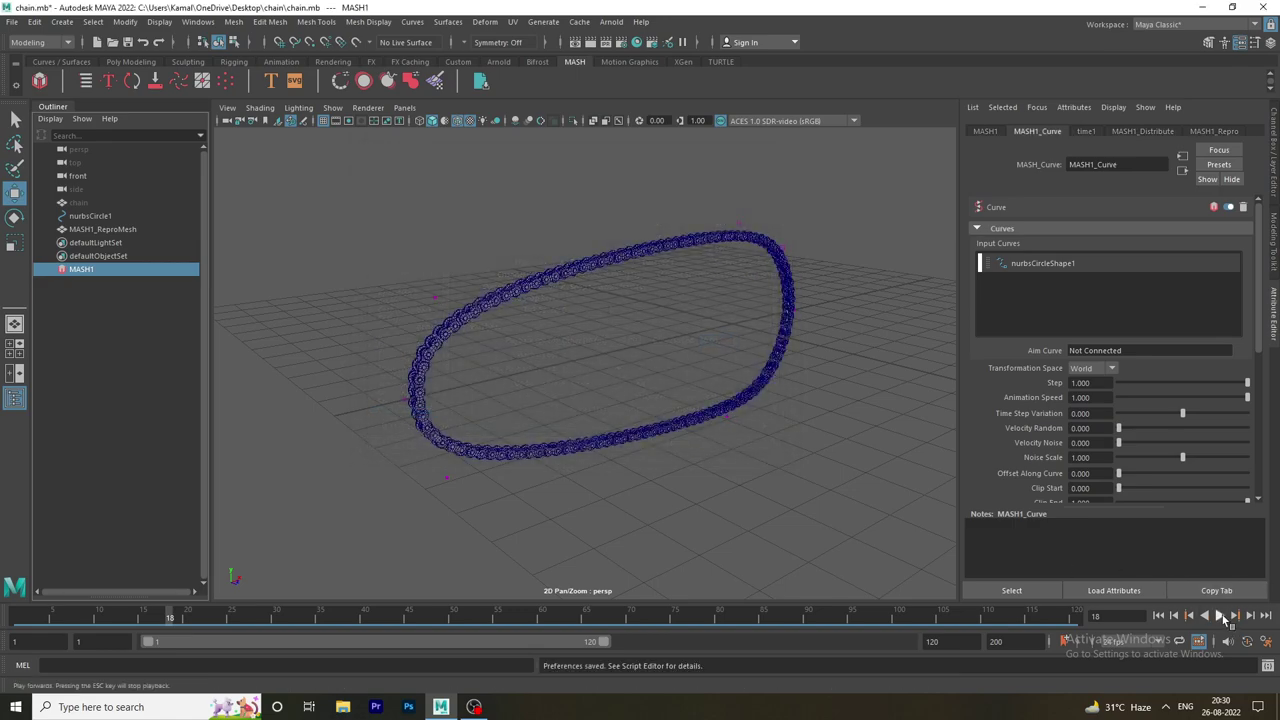
{"action": "left_click", "coordinate": [1222, 620]}
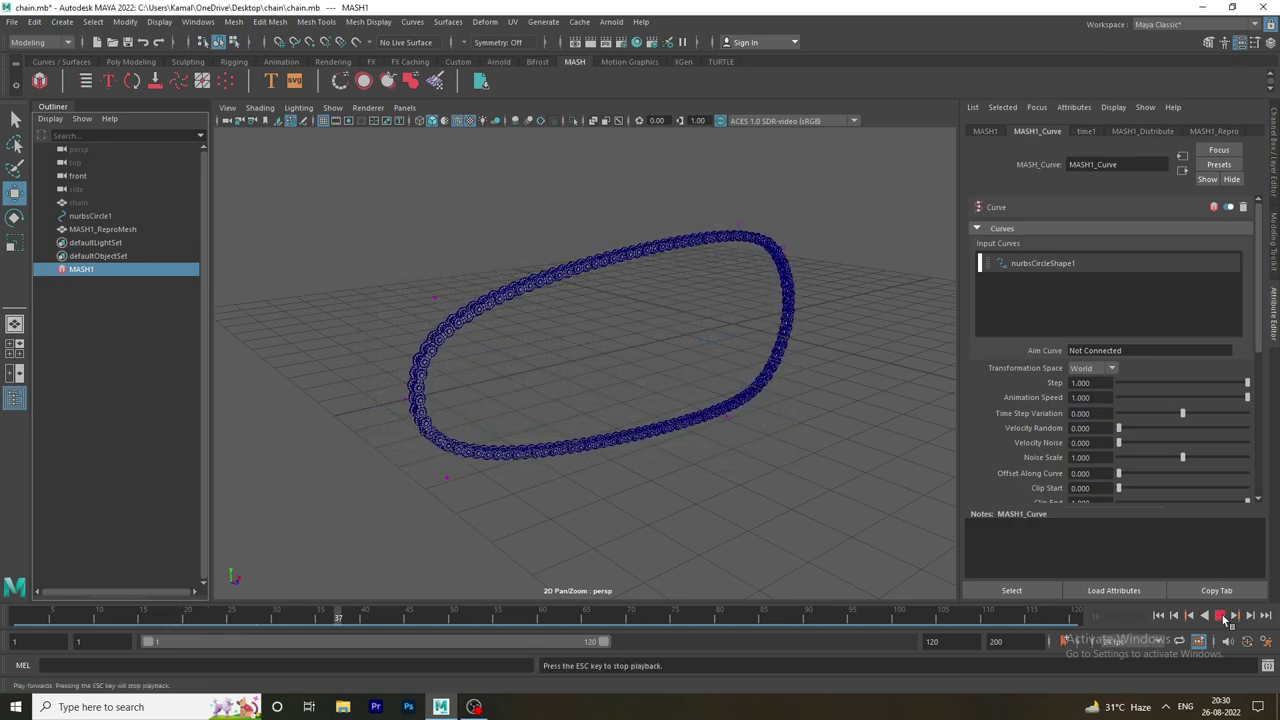
{"action": "left_click", "coordinate": [1222, 620]}
Switch playback speed back to 24 fps x 2 and save the preferences.
{"action": "left_click", "coordinate": [1266, 642]}
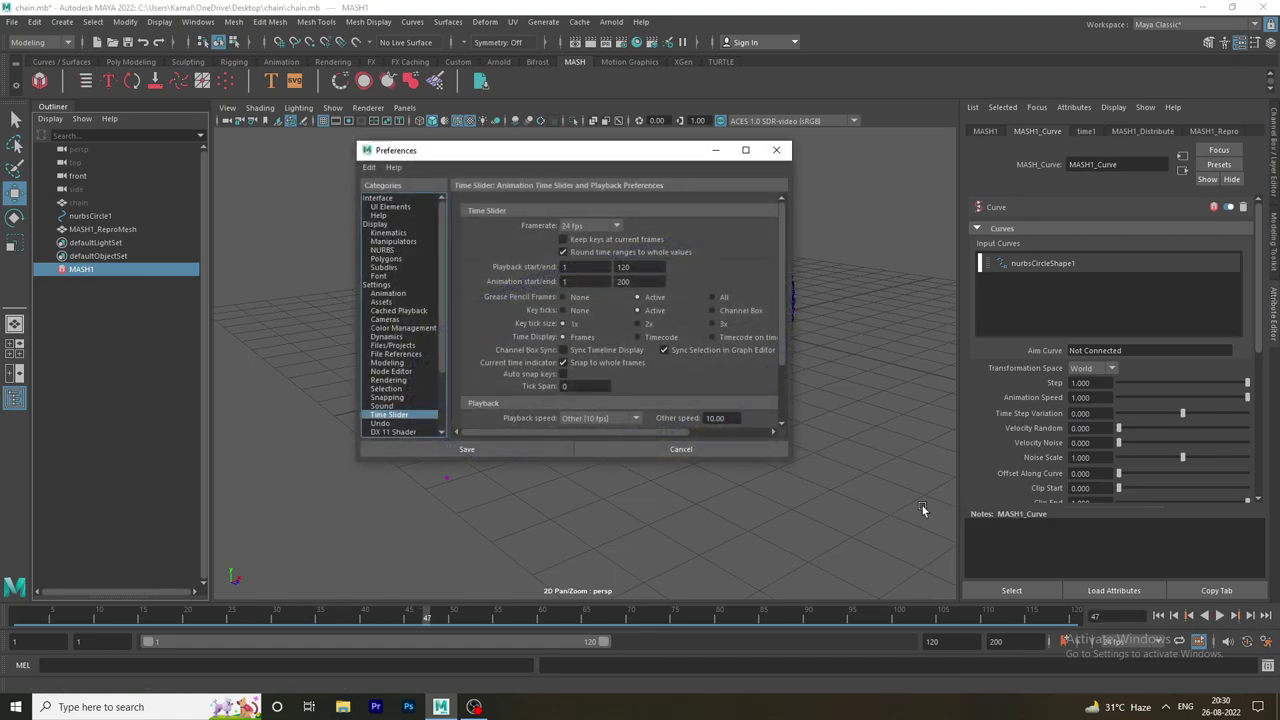
{"action": "left_click", "coordinate": [600, 418]}
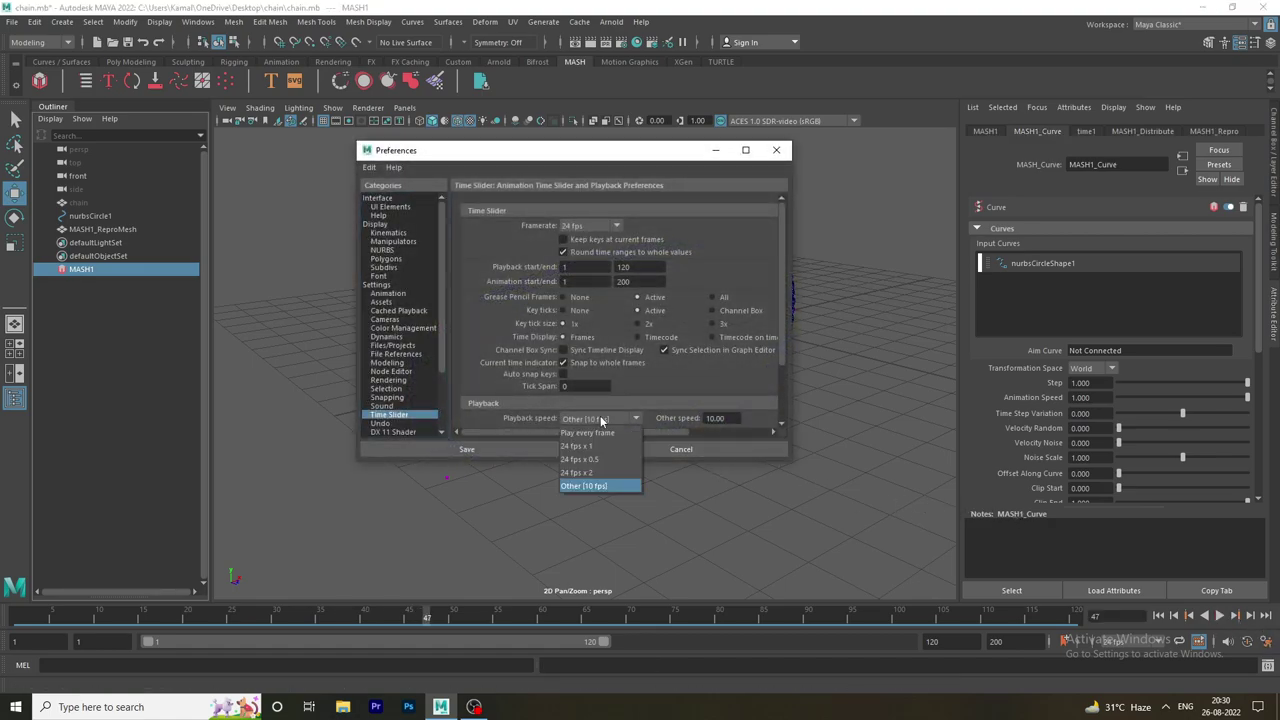
{"action": "left_click", "coordinate": [606, 474]}
{"action": "left_click", "coordinate": [536, 448]}
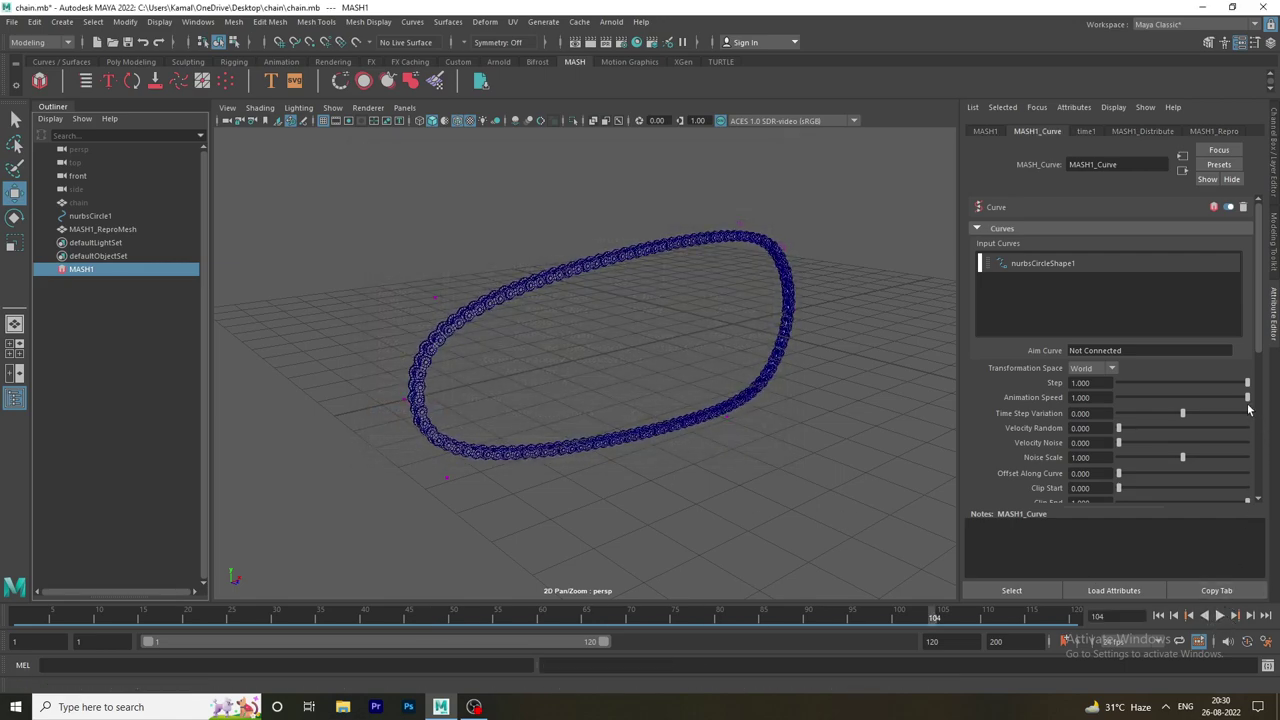
Lower the chain's Animation Speed to about 0.6 and preview it from the first frame.
{"action": "left_click_drag", "start_coordinate": [1247, 398], "coordinate": [1188, 413]}
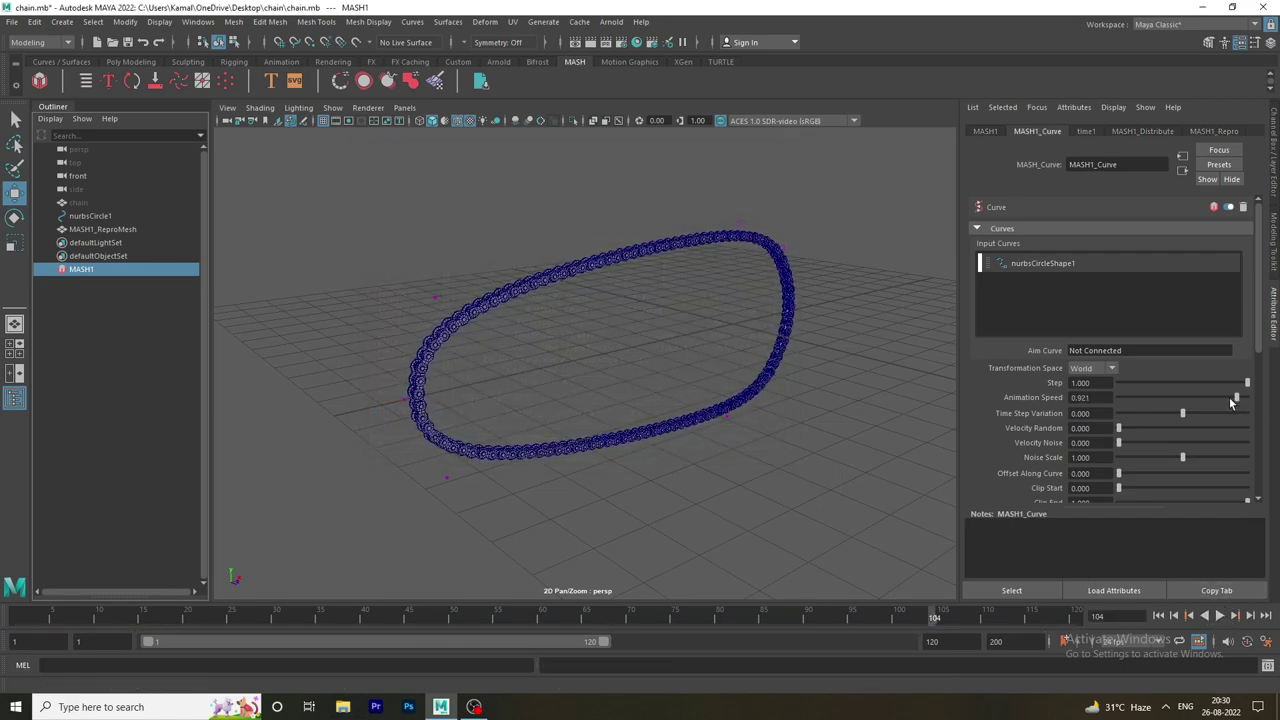
{"action": "left_click", "coordinate": [1160, 616]}
{"action": "left_click", "coordinate": [1226, 618]}
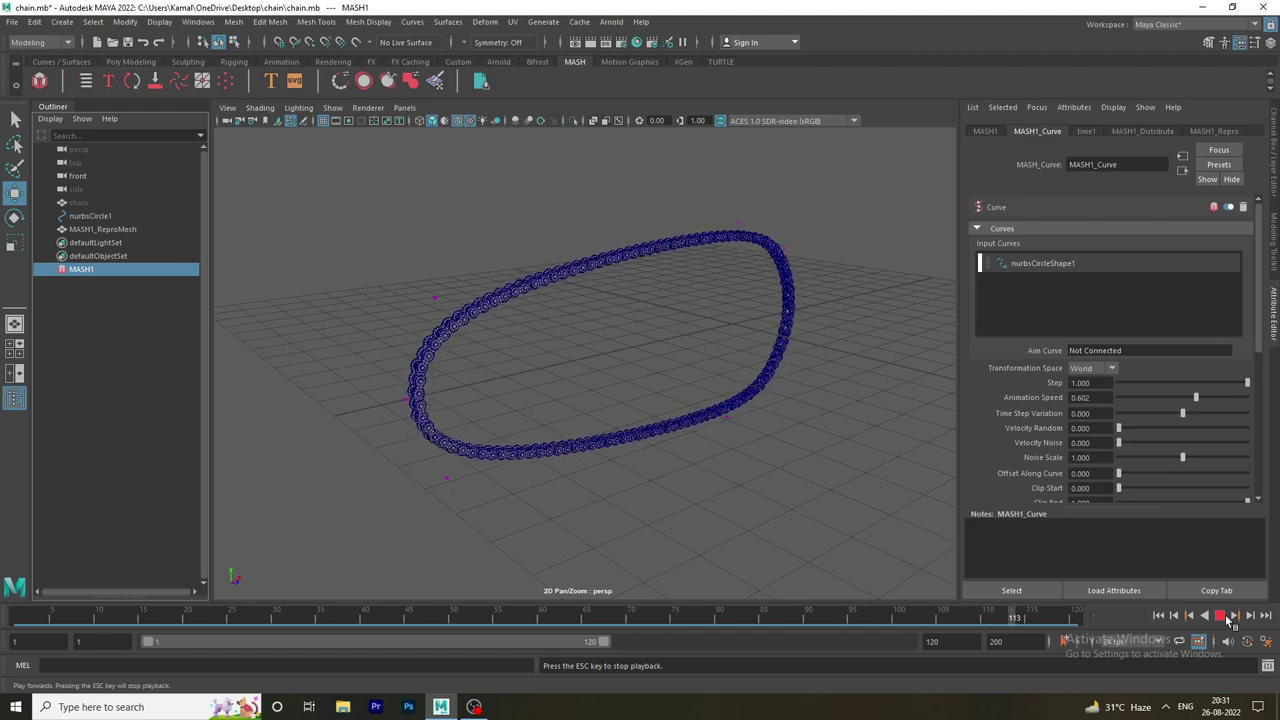
{"action": "left_click", "coordinate": [1233, 616]}
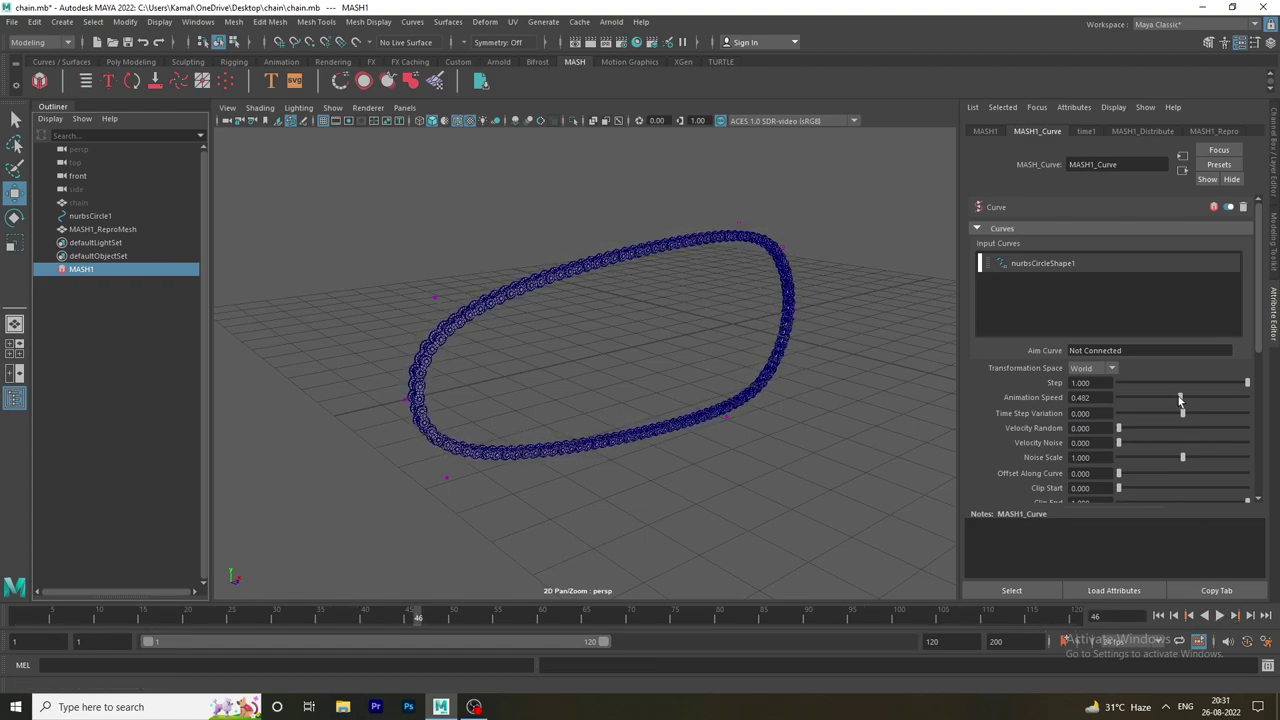
Try Animation Speeds of 0.272 and 0.466, replaying the animation from the start for each.
{"action": "left_click_drag", "start_coordinate": [1170, 394], "coordinate": [1152, 392]}
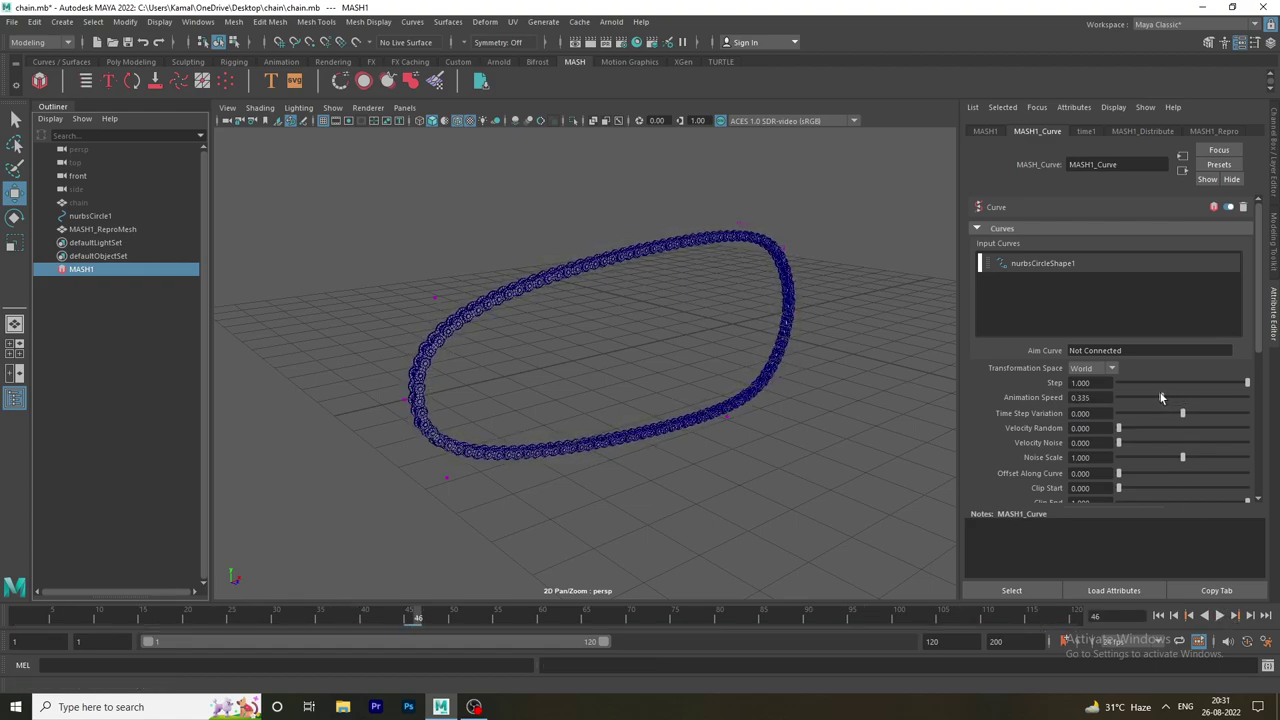
{"action": "left_click", "coordinate": [1159, 615]}
{"action": "left_click", "coordinate": [1222, 617]}
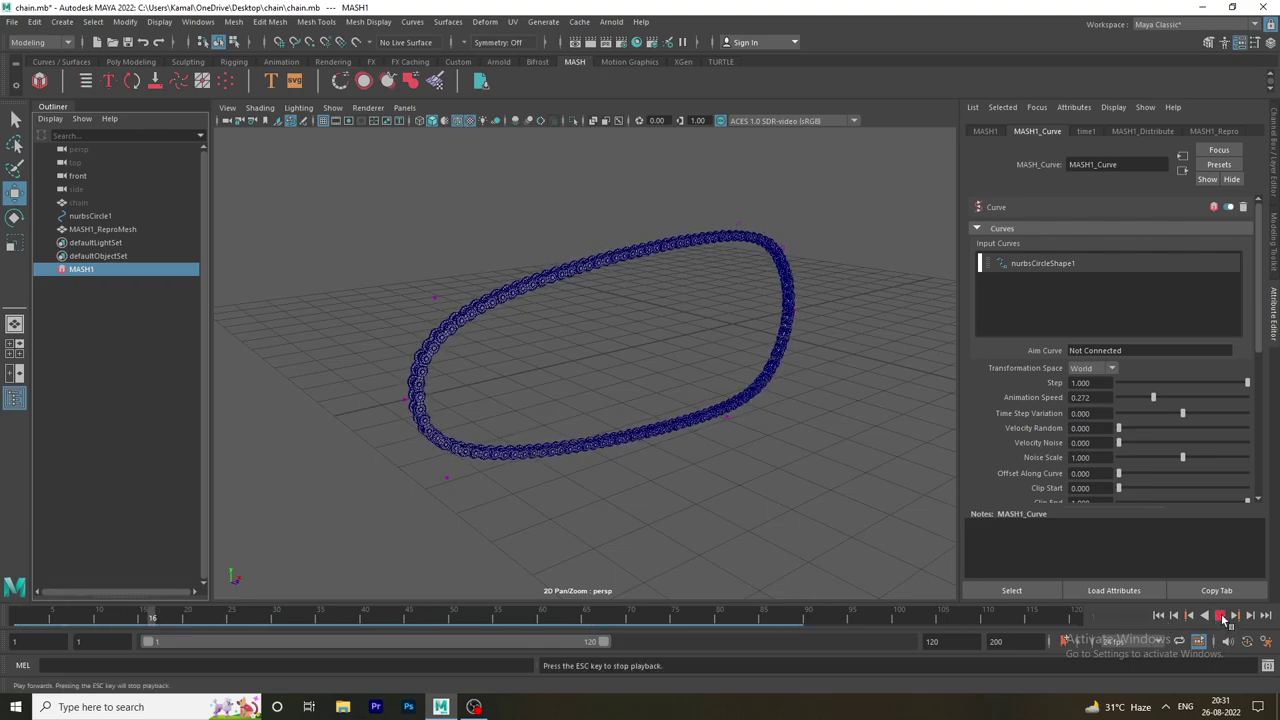
{"action": "left_click_drag", "start_coordinate": [1163, 397], "coordinate": [1178, 398]}
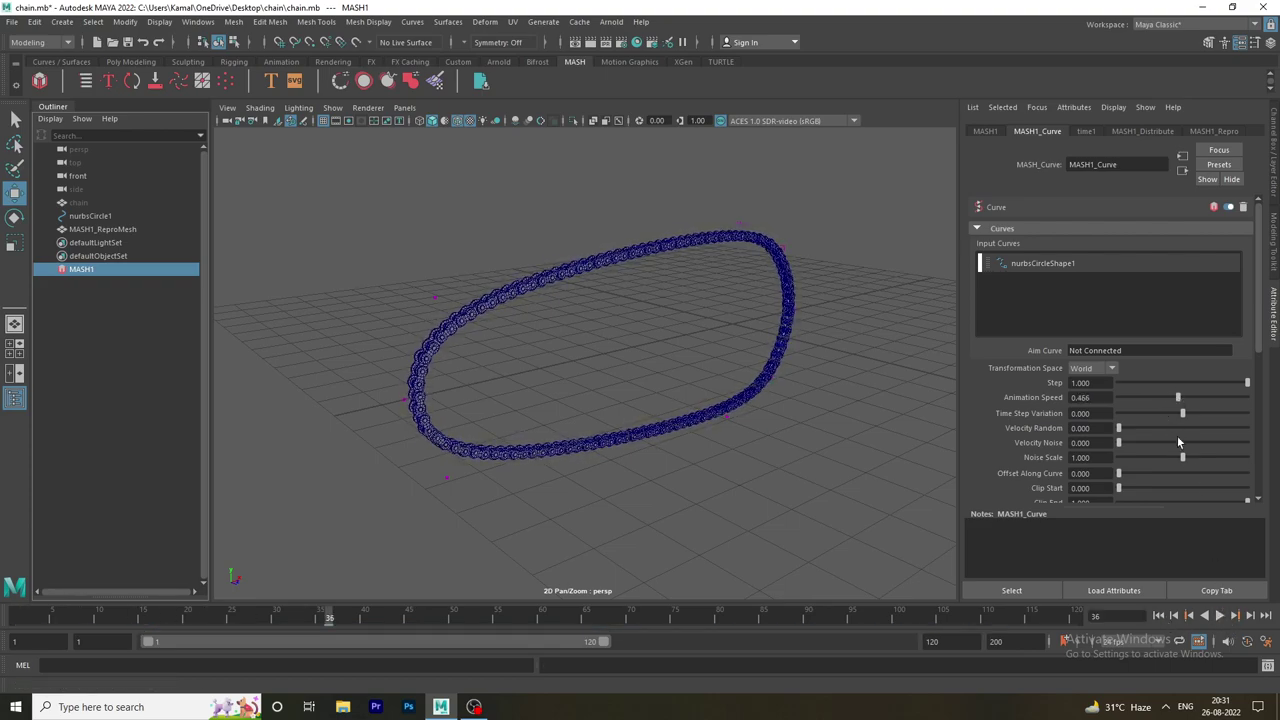
{"action": "left_click", "coordinate": [1159, 616]}
{"action": "left_click", "coordinate": [1222, 617]}
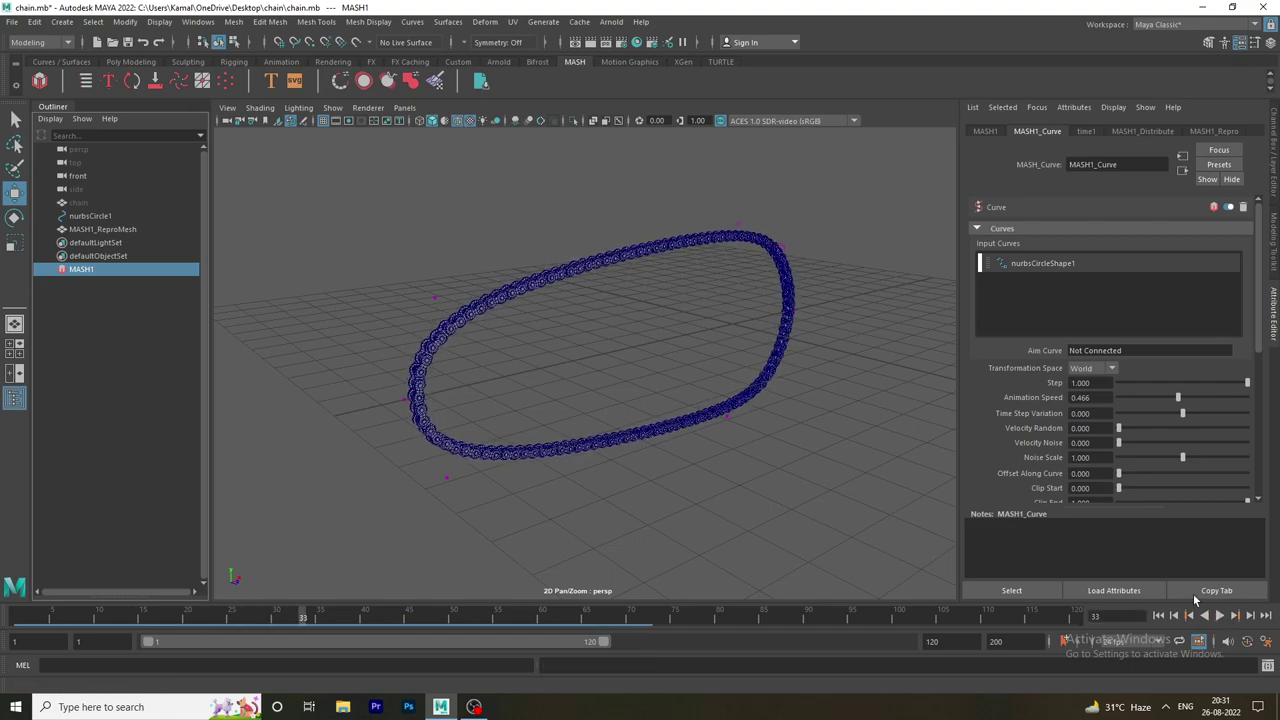
Raise Animation Speed to 1.000, then lower it to about 0.8 and replay, stopping at frame 40.
{"action": "left_click_drag", "start_coordinate": [1178, 397], "coordinate": [1250, 397]}
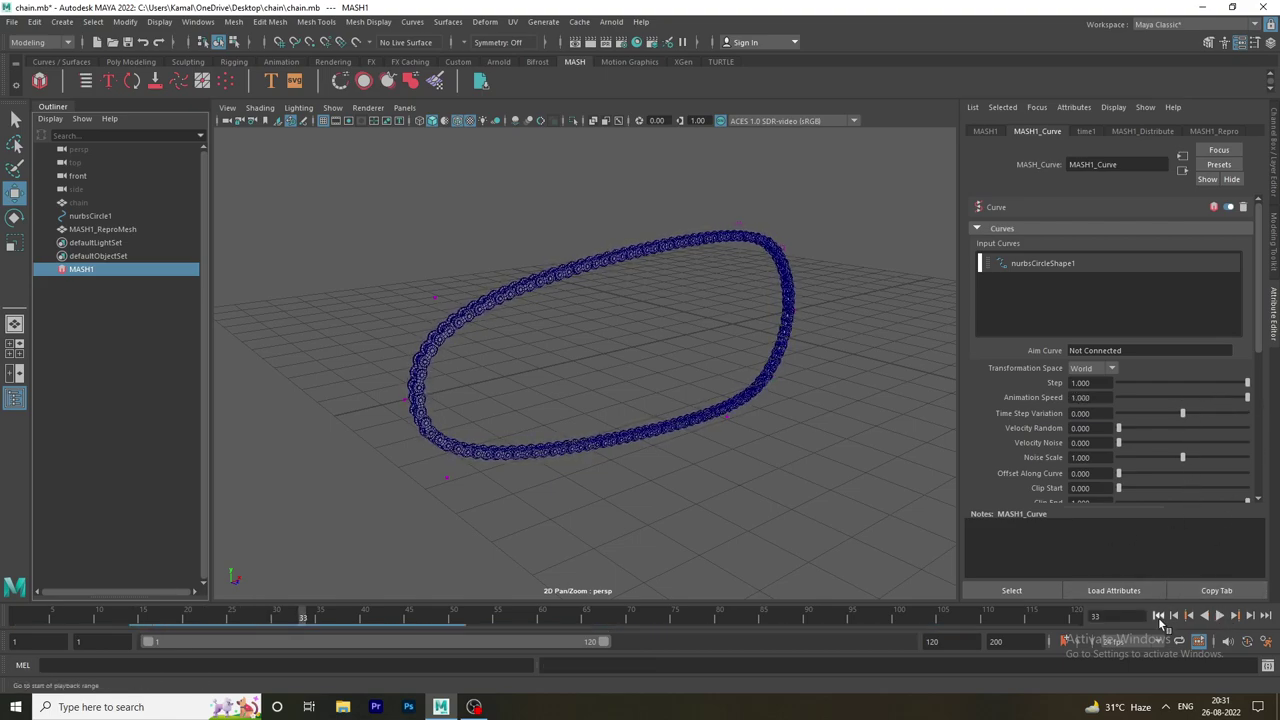
{"action": "left_click", "coordinate": [1234, 616]}
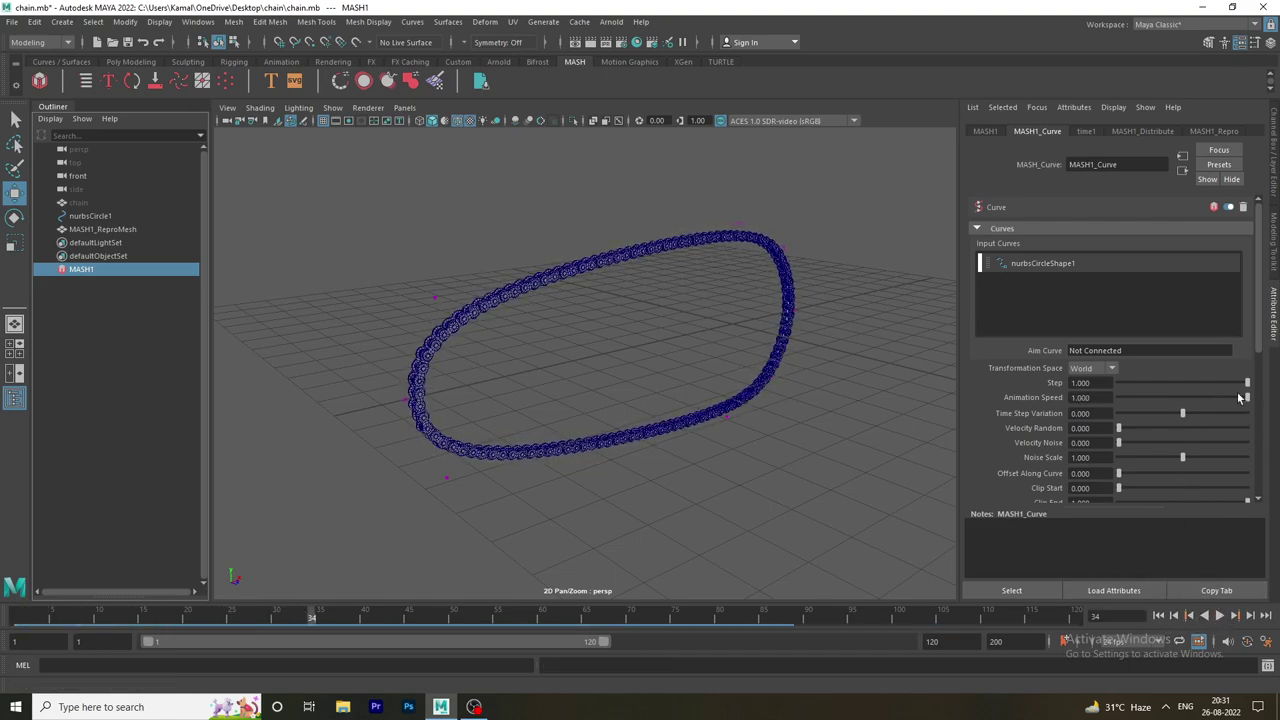
{"action": "left_click_drag", "start_coordinate": [1236, 401], "coordinate": [1188, 398]}
{"action": "left_click", "coordinate": [1158, 616]}
{"action": "left_click", "coordinate": [875, 520]}
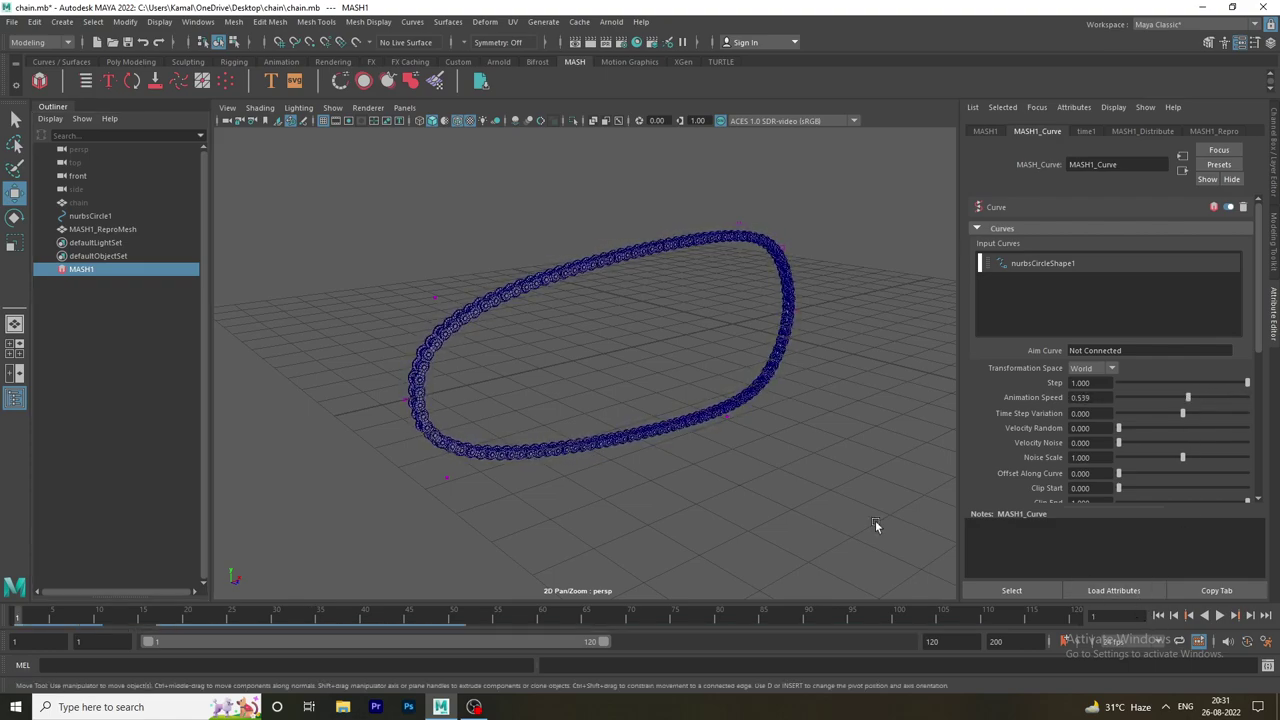
{"action": "left_click", "coordinate": [1219, 616]}
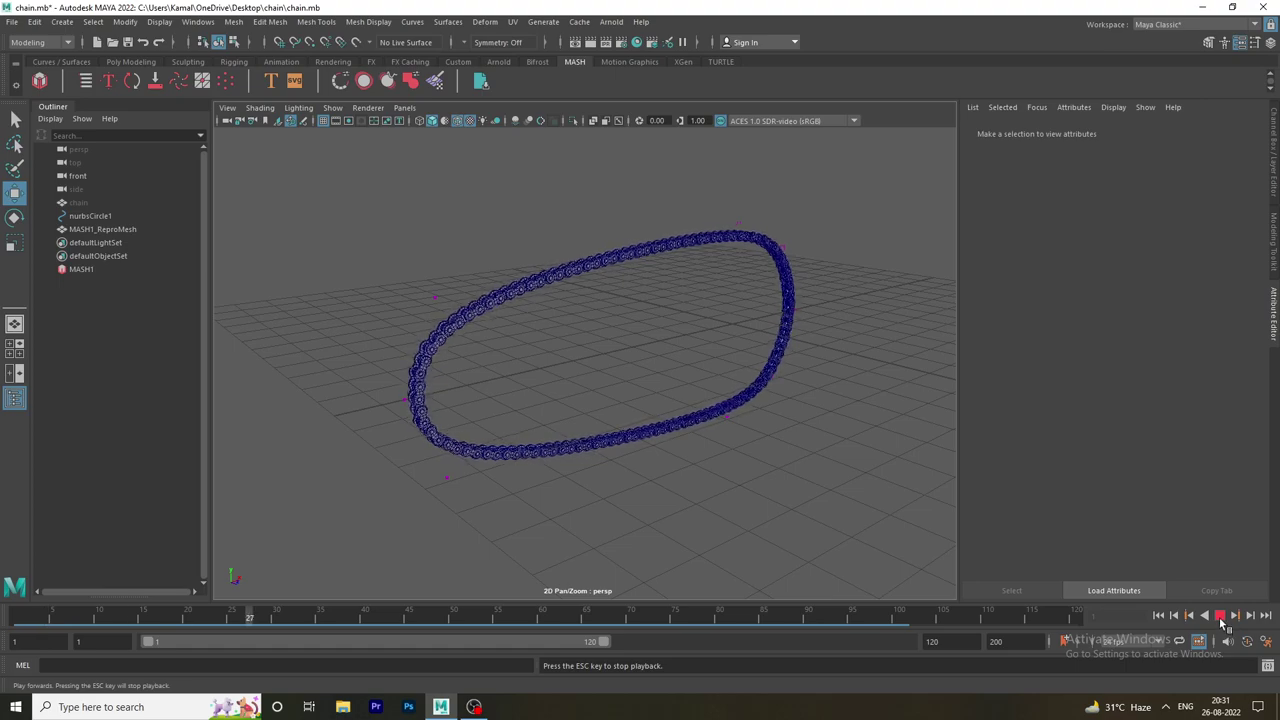
{"action": "left_click", "coordinate": [1219, 616]}
Reselect MASH1 via the chain mesh and preview Animation Speed at 1.000.
{"action": "left_click_drag", "start_coordinate": [715, 387], "coordinate": [838, 399]}
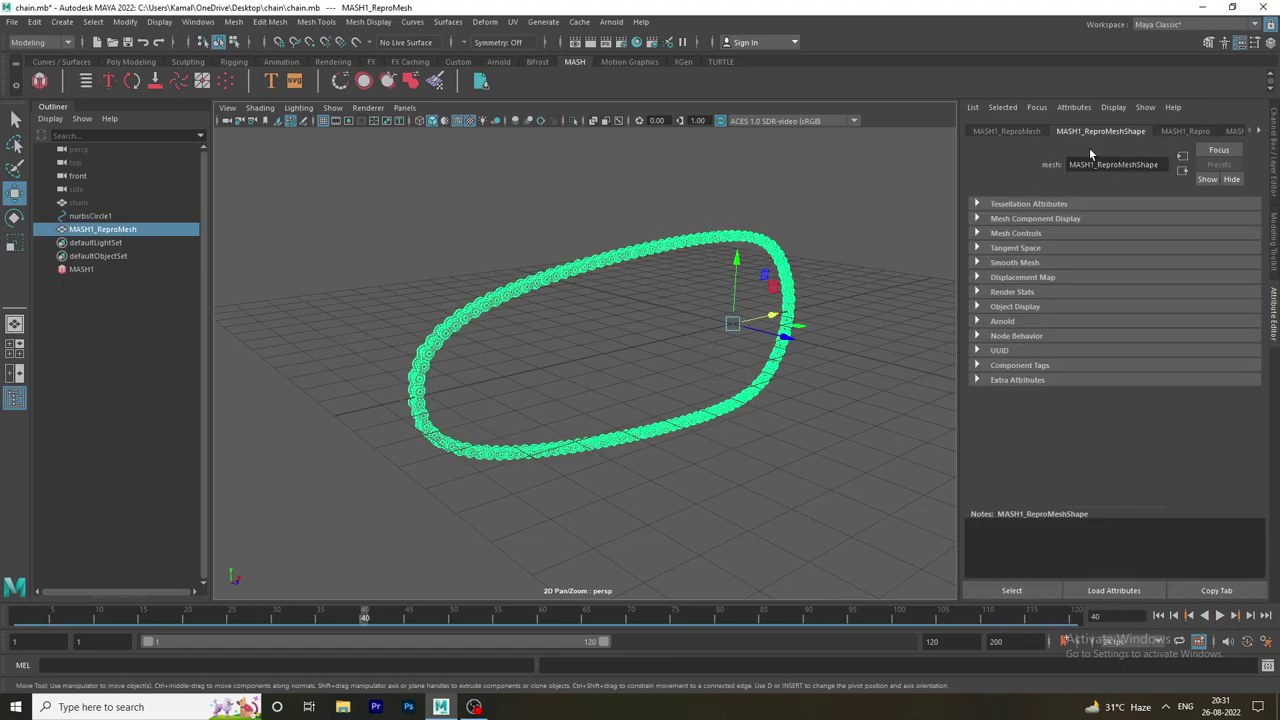
{"action": "left_click", "coordinate": [1184, 132]}
{"action": "left_click", "coordinate": [95, 268]}
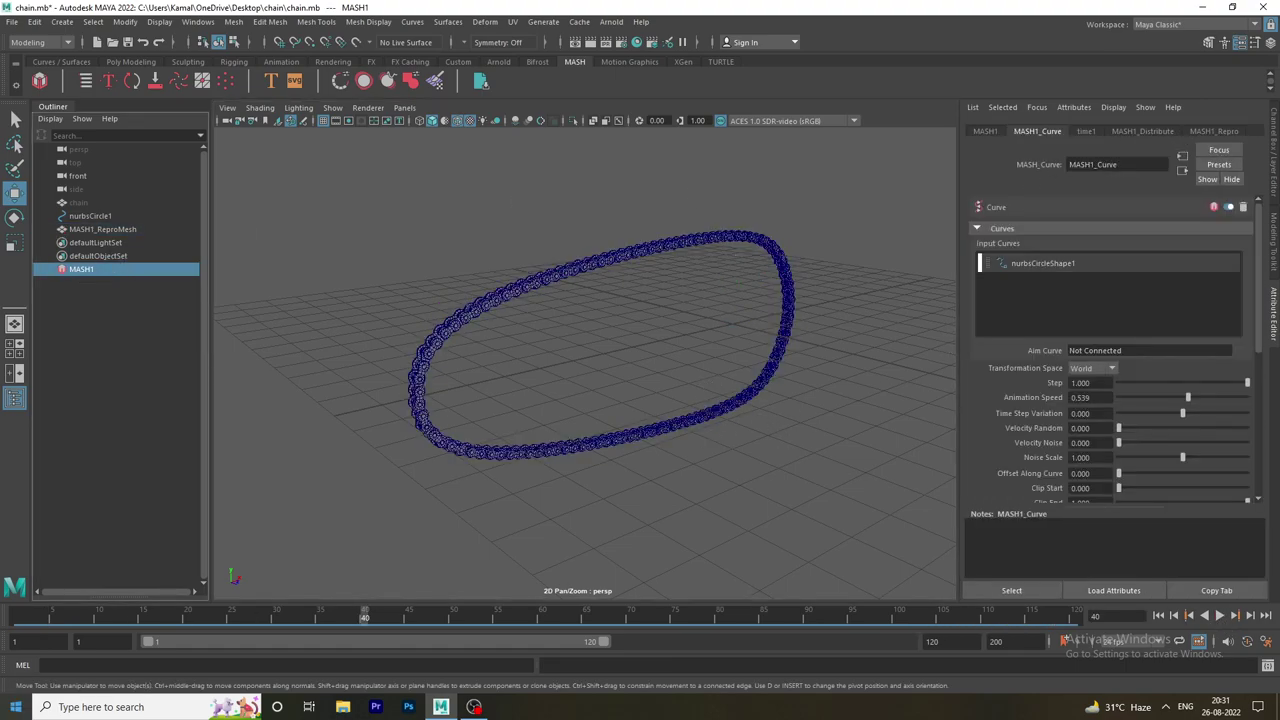
{"action": "left_click_drag", "start_coordinate": [1191, 397], "coordinate": [1252, 402]}
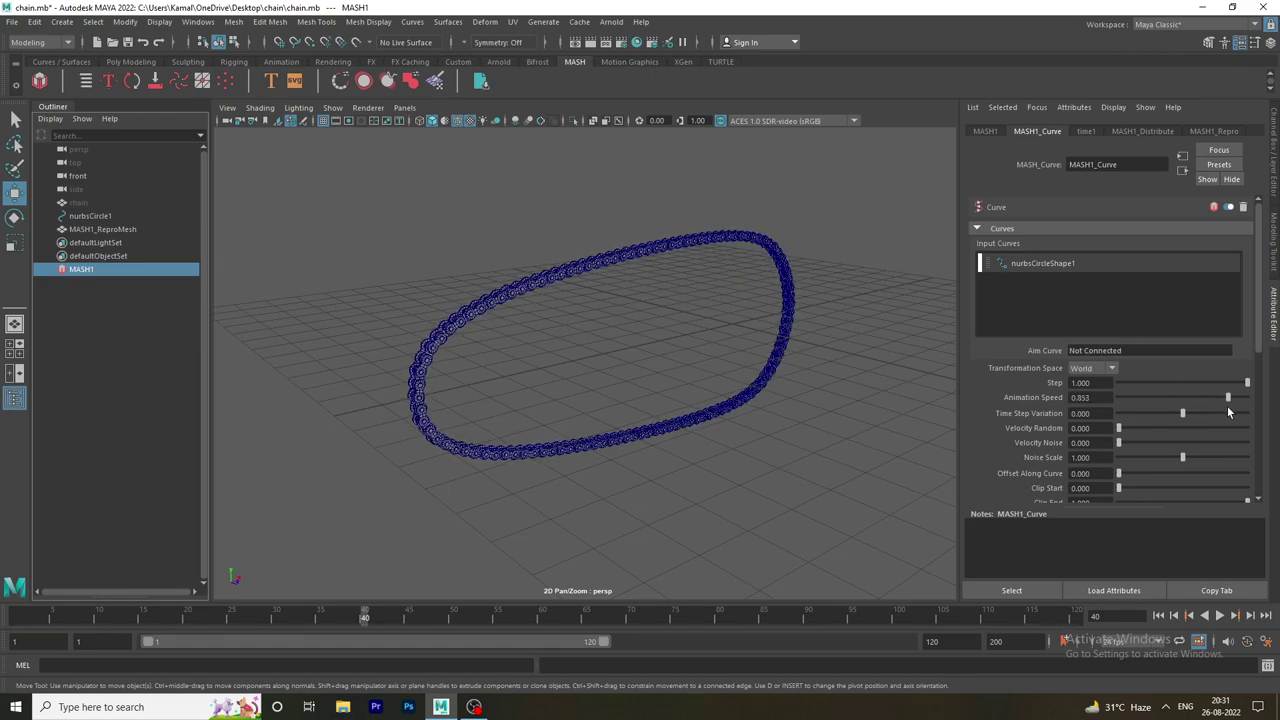
{"action": "left_click", "coordinate": [1220, 616]}
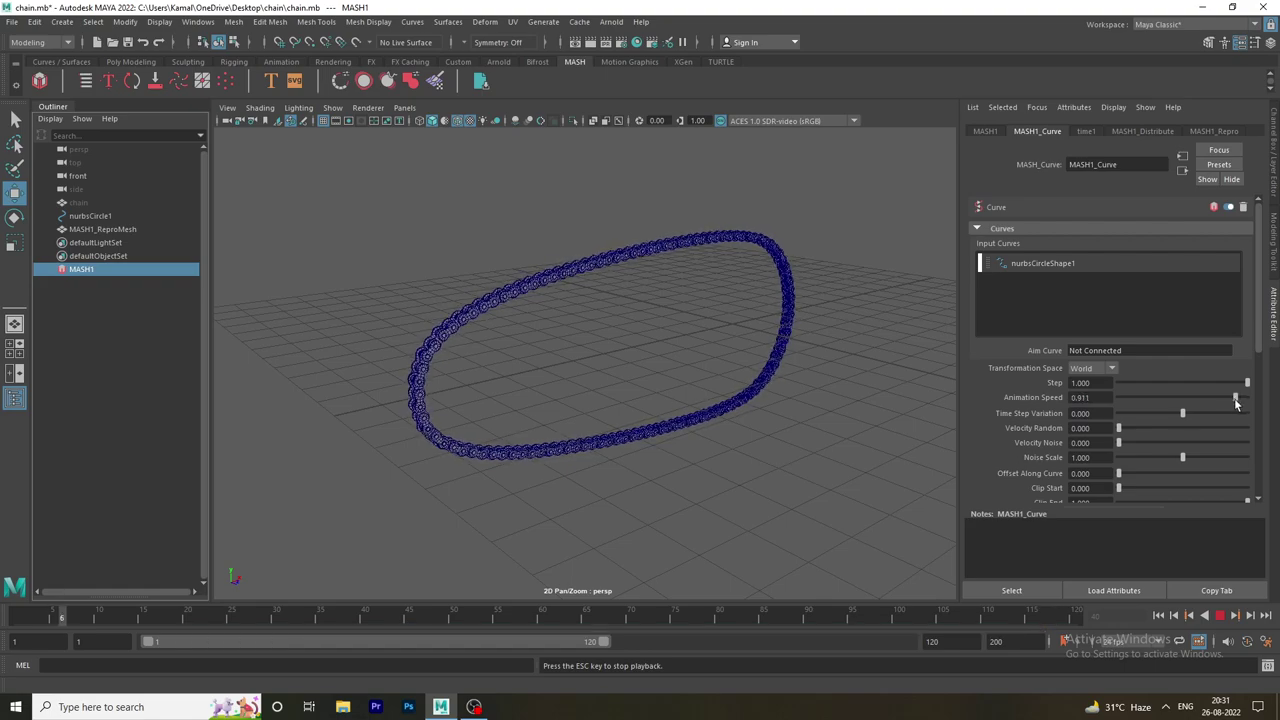
{"action": "mouse_move", "coordinate": [1233, 397]}
{"action": "left_mouse_down"}
{"action": "mouse_move", "coordinate": [1174, 400]}
{"action": "mouse_move", "coordinate": [1269, 421]}
{"action": "left_mouse_up"}
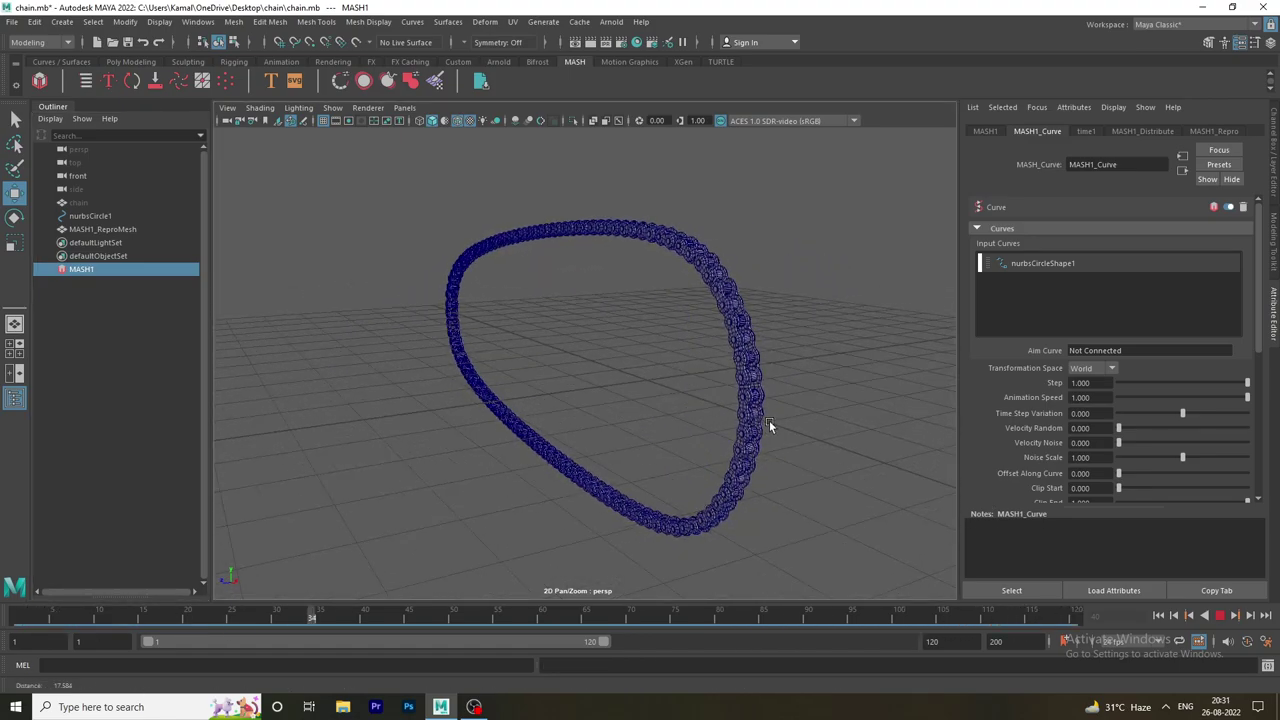
Try Animation Speeds of 0.712, 0.419 and 0.796, then play the chain animation.
{"action": "left_click", "coordinate": [1221, 617]}
{"action": "mouse_move", "coordinate": [1246, 397]}
{"action": "left_mouse_down"}
{"action": "mouse_move", "coordinate": [1120, 392]}
{"action": "mouse_move", "coordinate": [1248, 410]}
{"action": "mouse_move", "coordinate": [1212, 403]}
{"action": "left_mouse_up"}
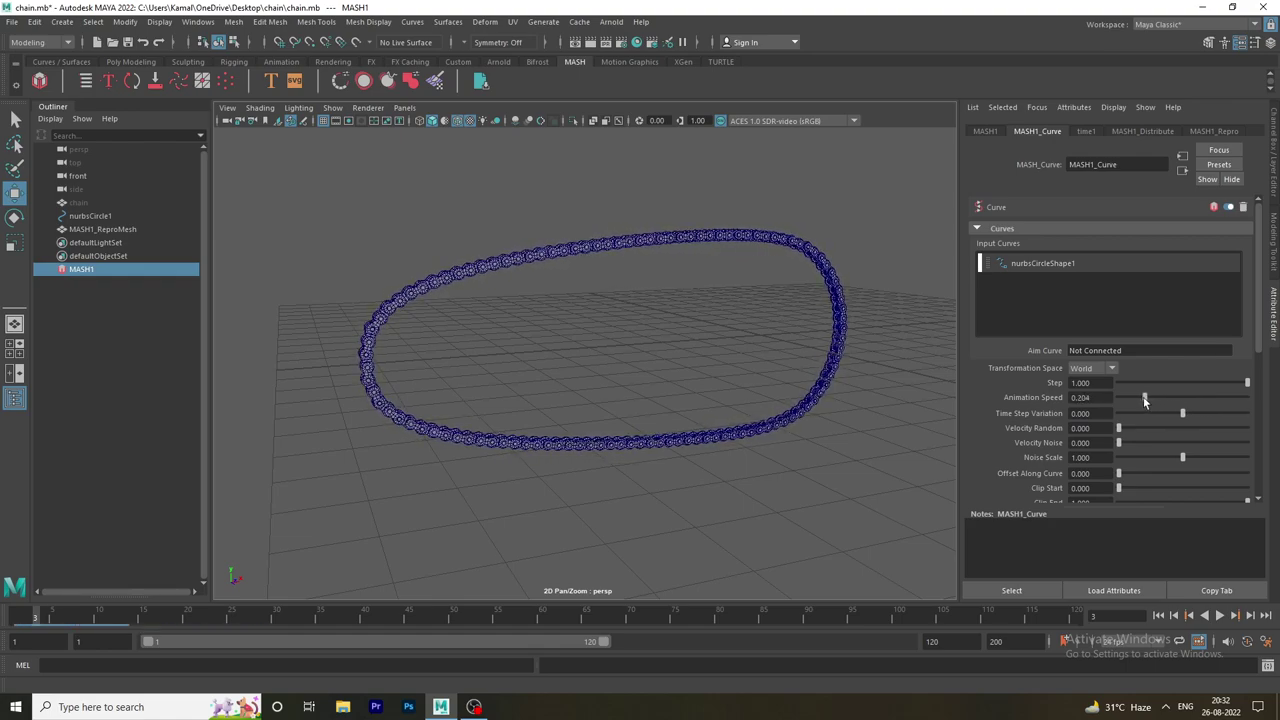
{"action": "left_click_drag", "start_coordinate": [1148, 399], "coordinate": [1173, 400]}
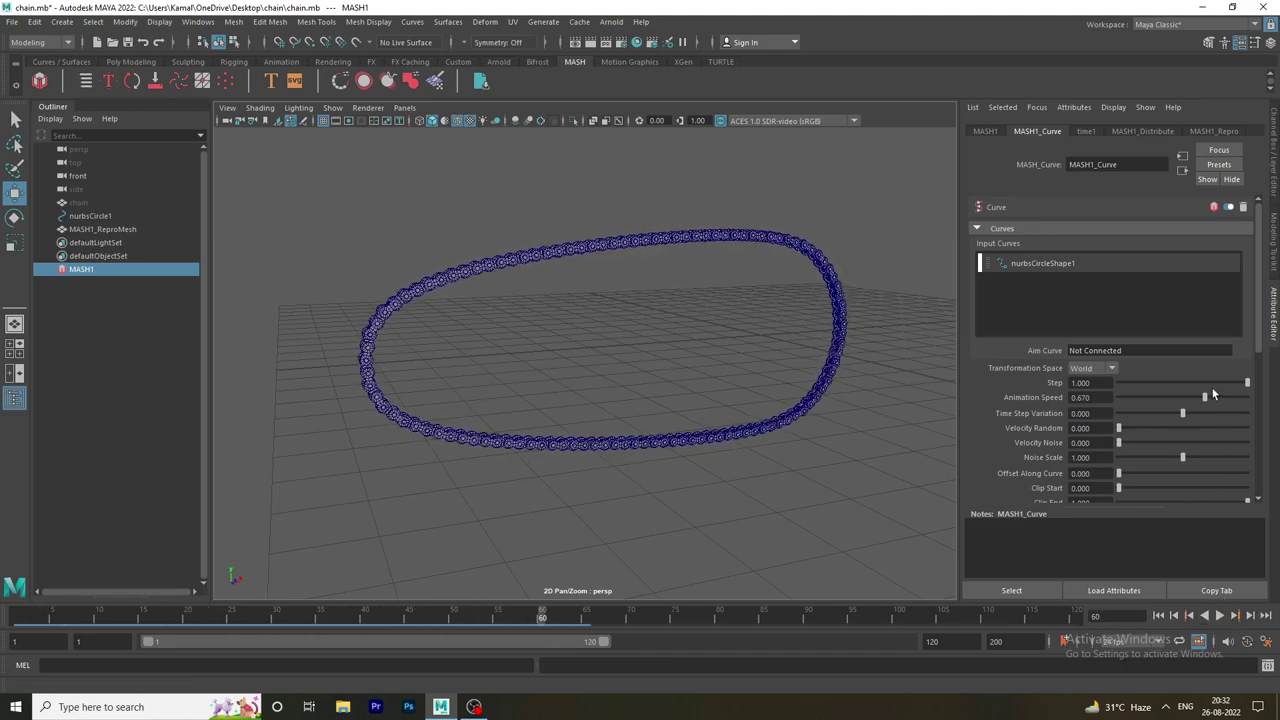
{"action": "mouse_move", "coordinate": [1215, 398]}
{"action": "left_mouse_down"}
{"action": "mouse_move", "coordinate": [1240, 398]}
{"action": "mouse_move", "coordinate": [1144, 397]}
{"action": "mouse_move", "coordinate": [1236, 398]}
{"action": "mouse_move", "coordinate": [1246, 412]}
{"action": "left_mouse_up"}
{"action": "left_click_drag", "start_coordinate": [1013, 376], "coordinate": [866, 394], "text": "alt"}
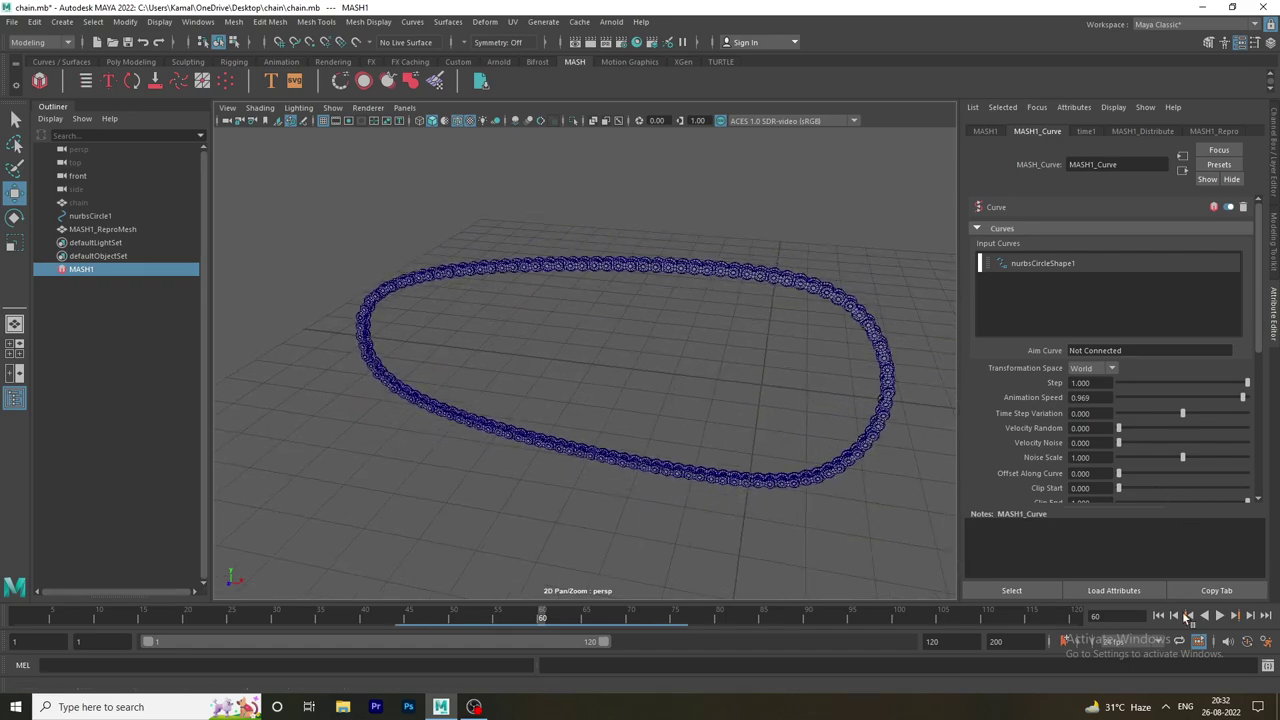
{"action": "left_click", "coordinate": [1219, 616]}
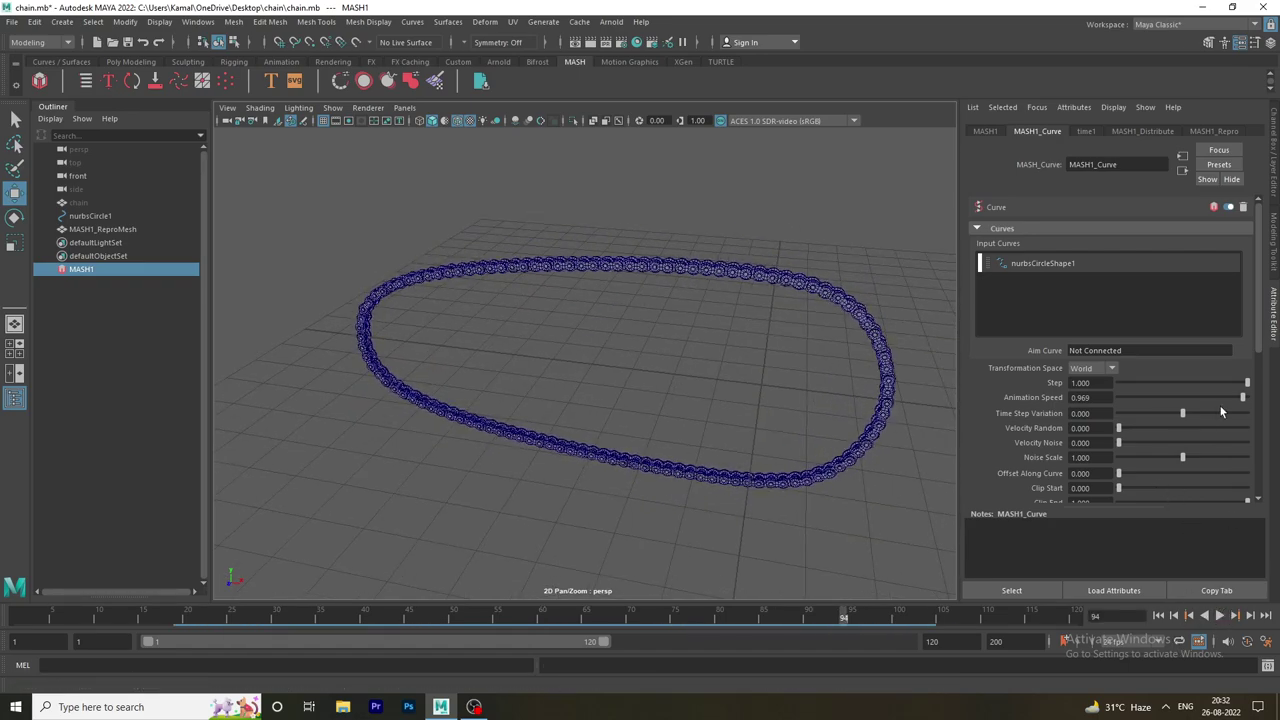
Set Animation Speed to 1.000 and push Time Step Variation to -1.000 so the links clump.
{"action": "left_click_drag", "start_coordinate": [1243, 397], "coordinate": [1251, 399]}
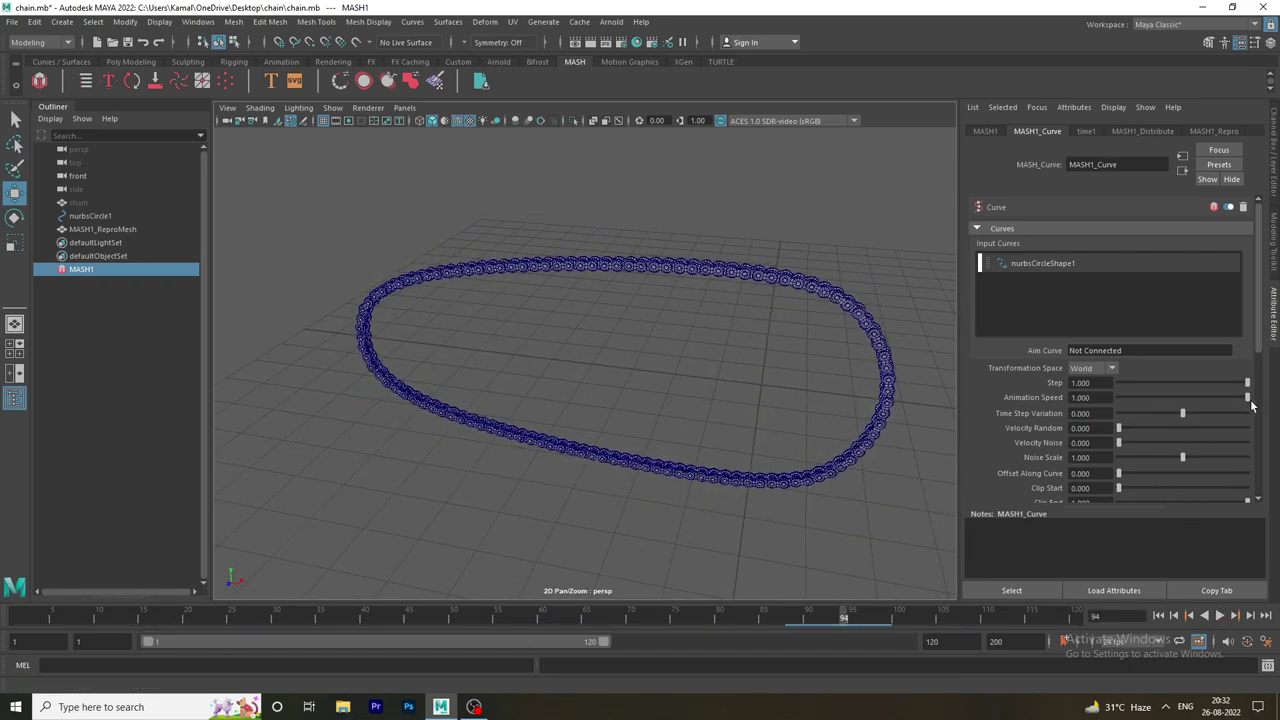
{"action": "left_click_drag", "start_coordinate": [915, 397], "coordinate": [748, 375], "text": "alt"}
{"action": "mouse_move", "coordinate": [1182, 413]}
{"action": "left_mouse_down"}
{"action": "mouse_move", "coordinate": [1197, 415]}
{"action": "mouse_move", "coordinate": [1104, 411]}
{"action": "left_mouse_up"}
{"action": "left_click", "coordinate": [1110, 411]}
{"action": "type", "text": "0"}
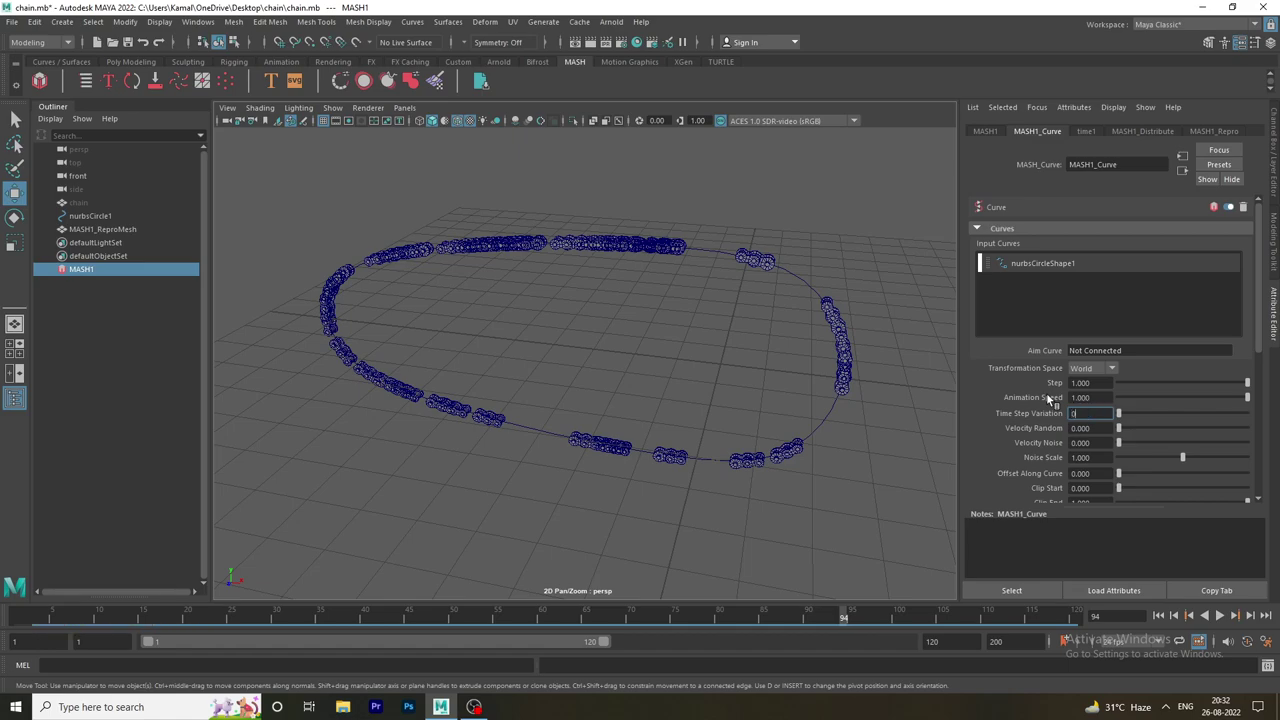
Reset Time Step Variation to 0 and preview Animation Speeds of about 0.75 and 0.675.
{"action": "key", "text": "Return"}
{"action": "left_click_drag", "start_coordinate": [1246, 397], "coordinate": [1213, 397]}
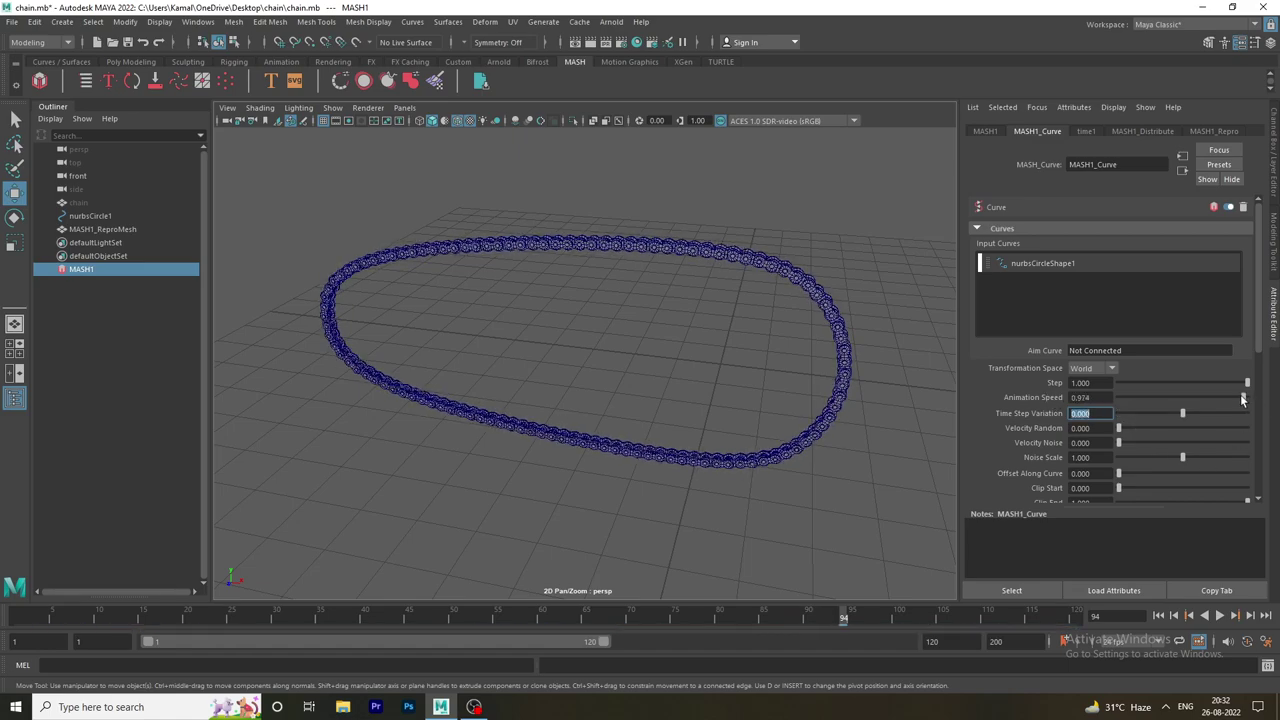
{"action": "left_click", "coordinate": [1219, 615]}
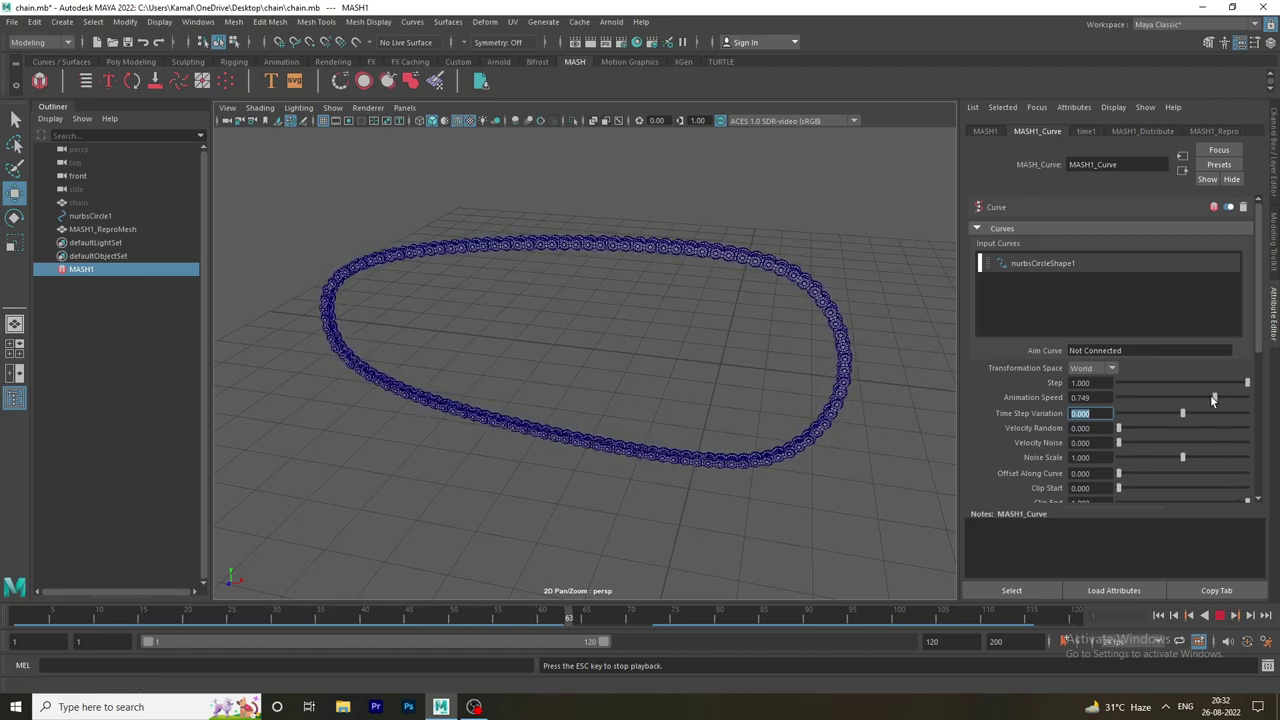
{"action": "left_click_drag", "start_coordinate": [1210, 397], "coordinate": [1204, 397]}
{"action": "left_click", "coordinate": [1219, 615]}
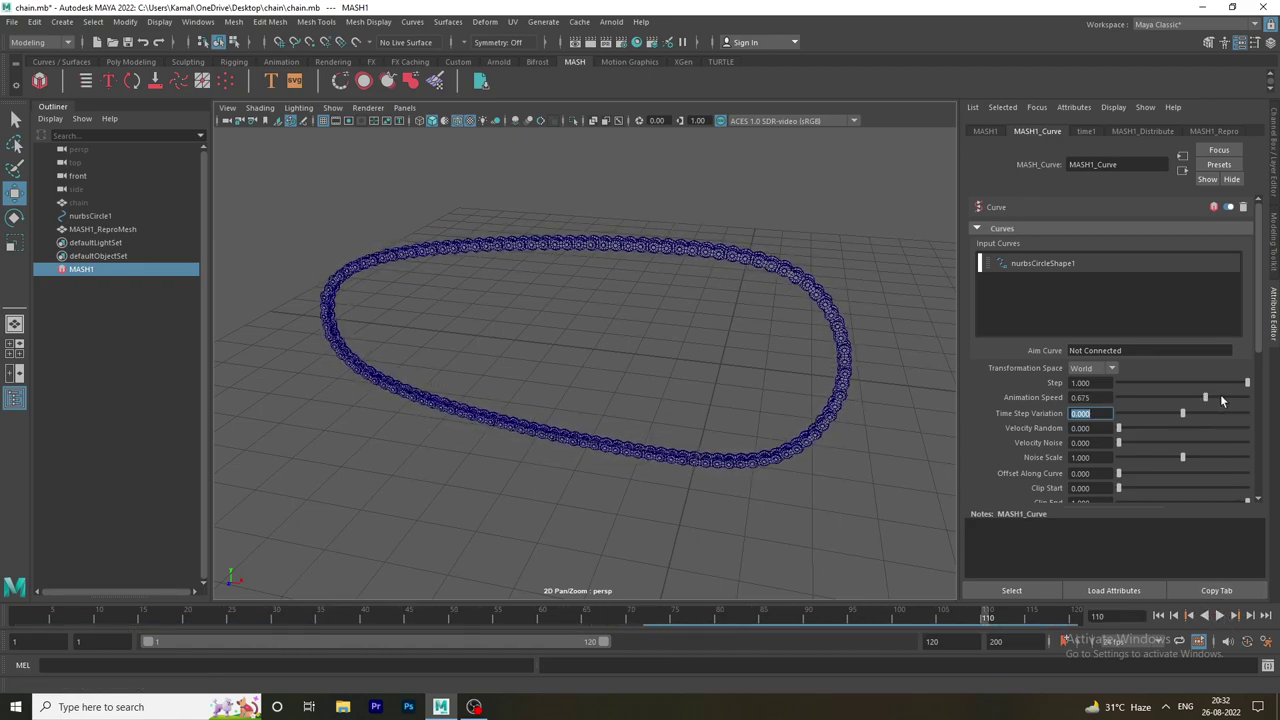
Drop Animation Speed to about 0.4, then settle it at 0.953 and view the tilted loop.
{"action": "left_click_drag", "start_coordinate": [1197, 397], "coordinate": [1144, 397]}
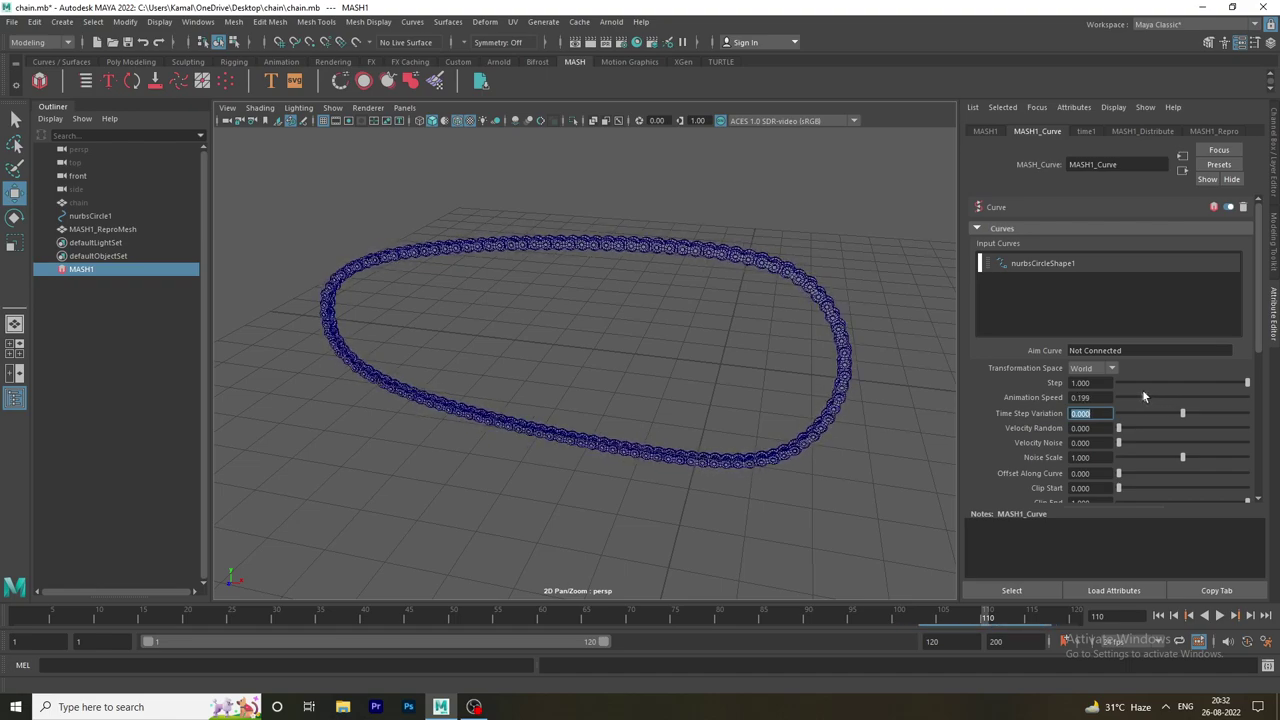
{"action": "left_click_drag", "start_coordinate": [1144, 397], "coordinate": [1240, 400]}
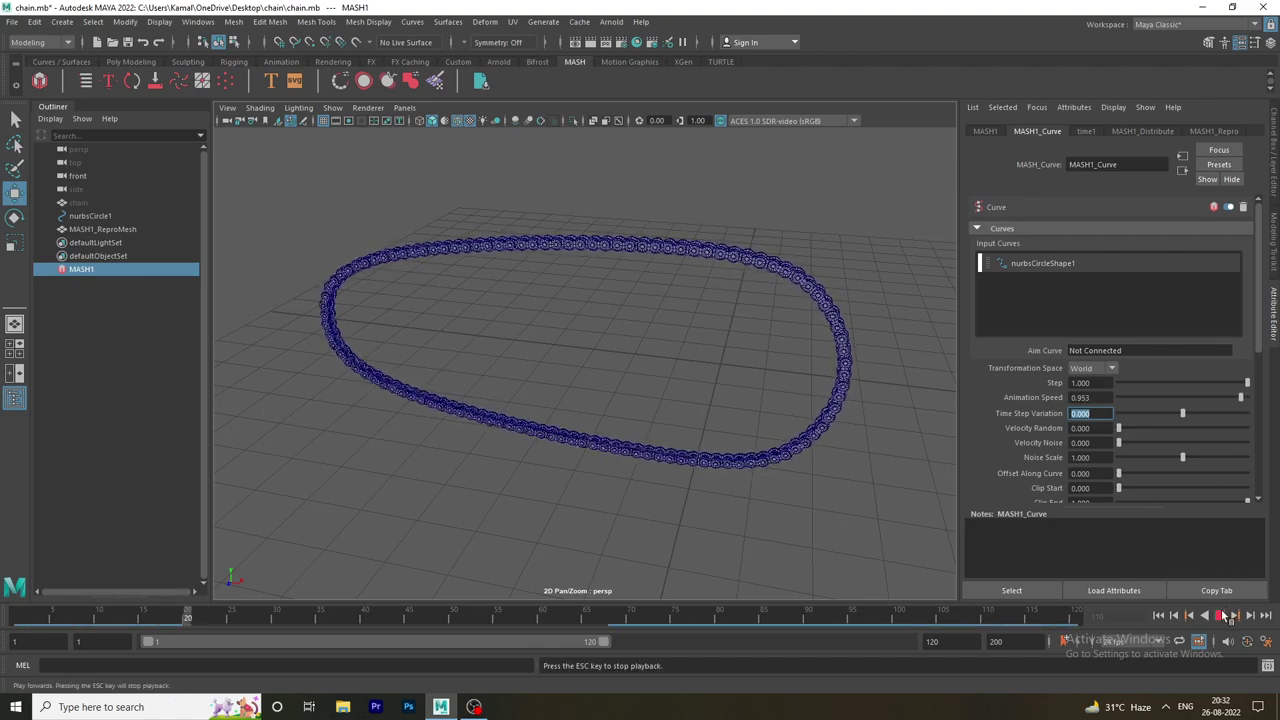
{"action": "left_click_drag", "start_coordinate": [848, 503], "coordinate": [898, 492], "text": "alt"}
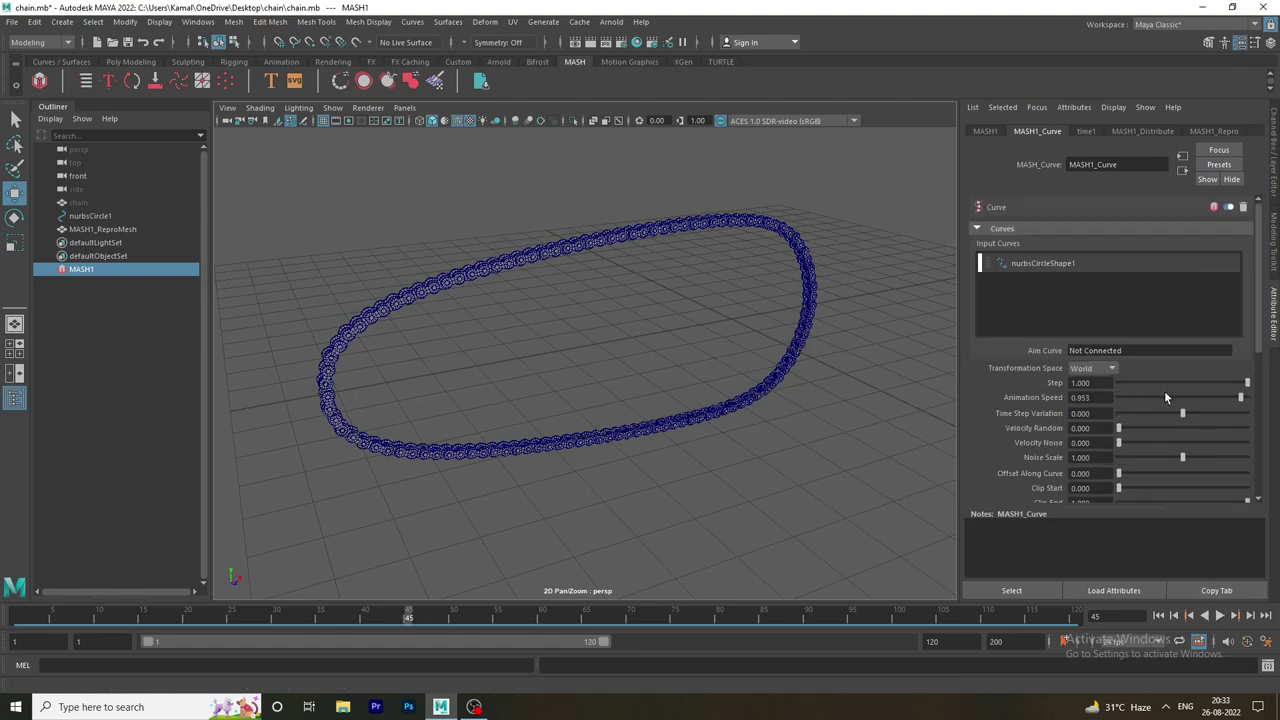
Preview Animation Speeds of 0.330, 0.372 and about 0.24, finally leaving it at 0.550.
{"action": "left_click", "coordinate": [1161, 398]}
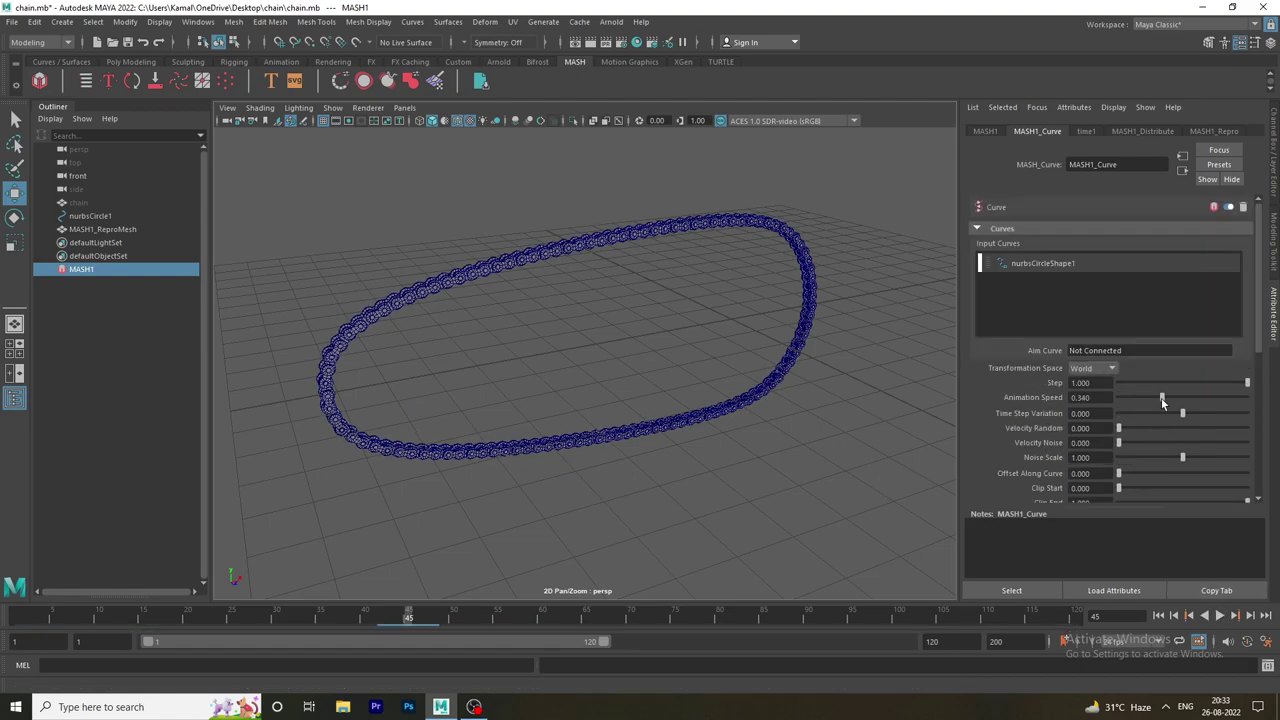
{"action": "left_click", "coordinate": [1219, 616]}
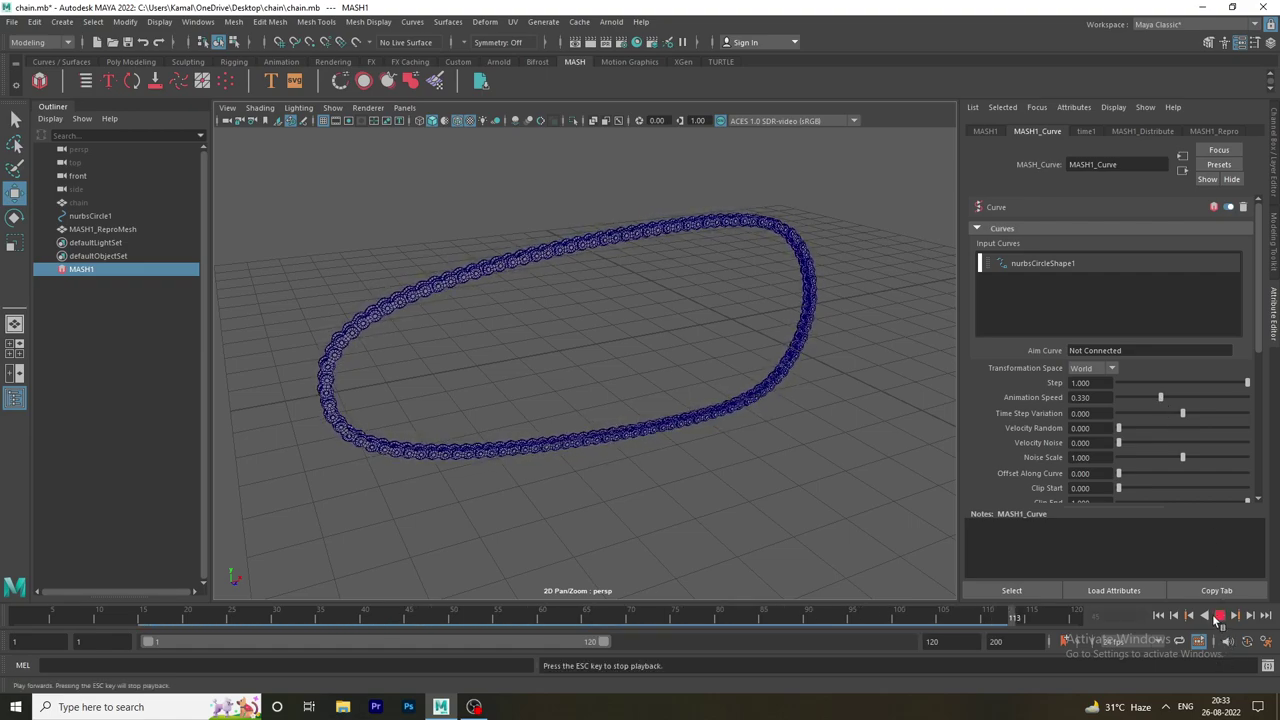
{"action": "left_click", "coordinate": [1219, 616]}
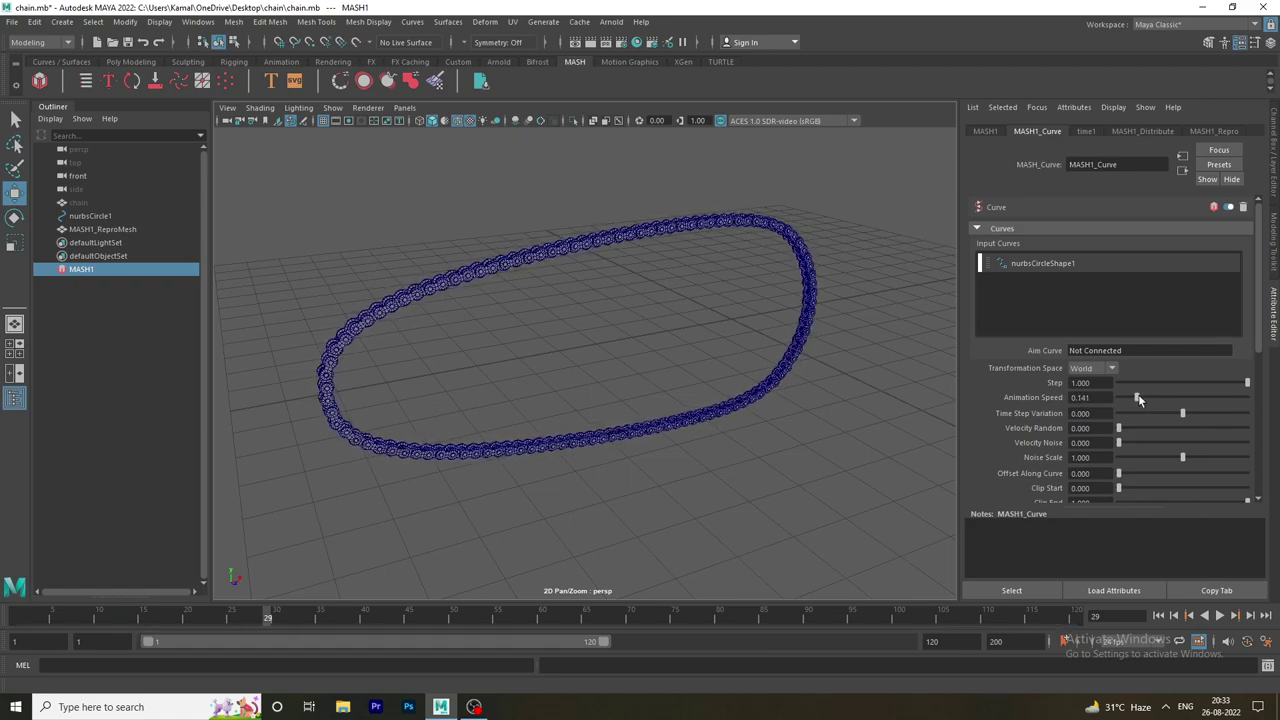
{"action": "left_click", "coordinate": [1166, 398]}
{"action": "mouse_move", "coordinate": [1166, 398]}
{"action": "left_mouse_down"}
{"action": "mouse_move", "coordinate": [1121, 394]}
{"action": "mouse_move", "coordinate": [1157, 393]}
{"action": "left_mouse_up"}
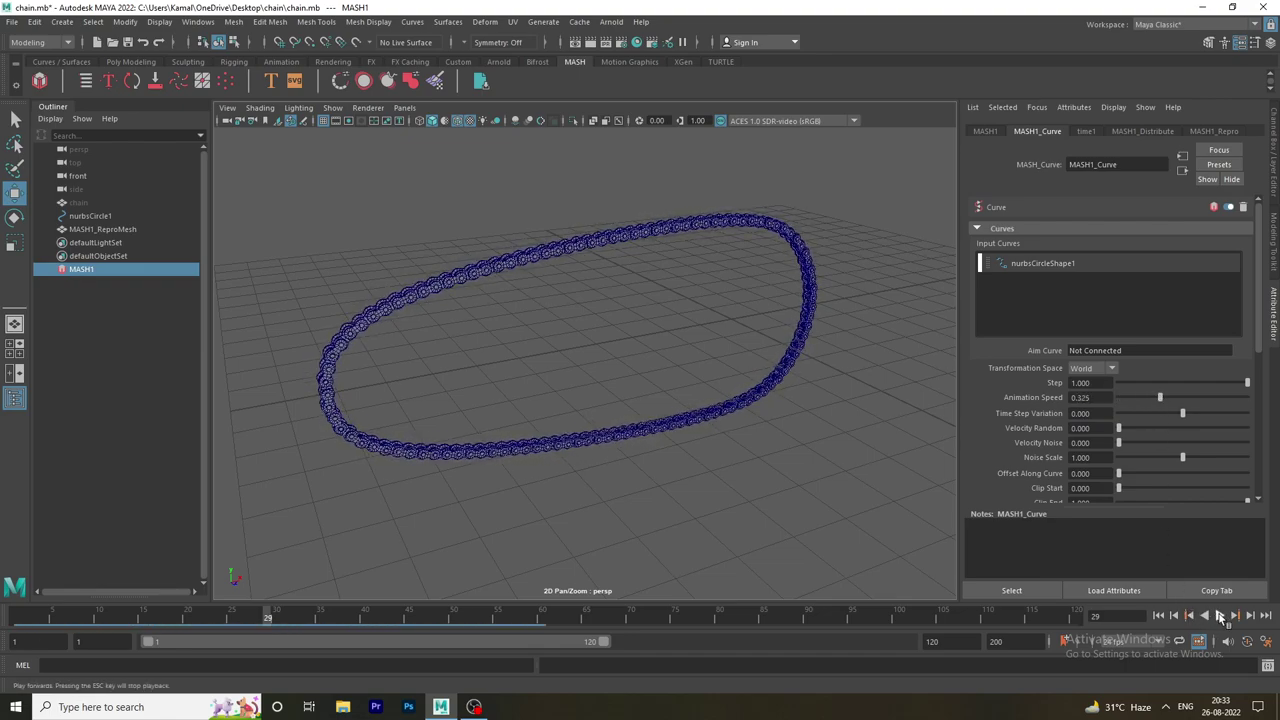
{"action": "left_click", "coordinate": [1221, 616]}
{"action": "left_click", "coordinate": [1221, 616]}
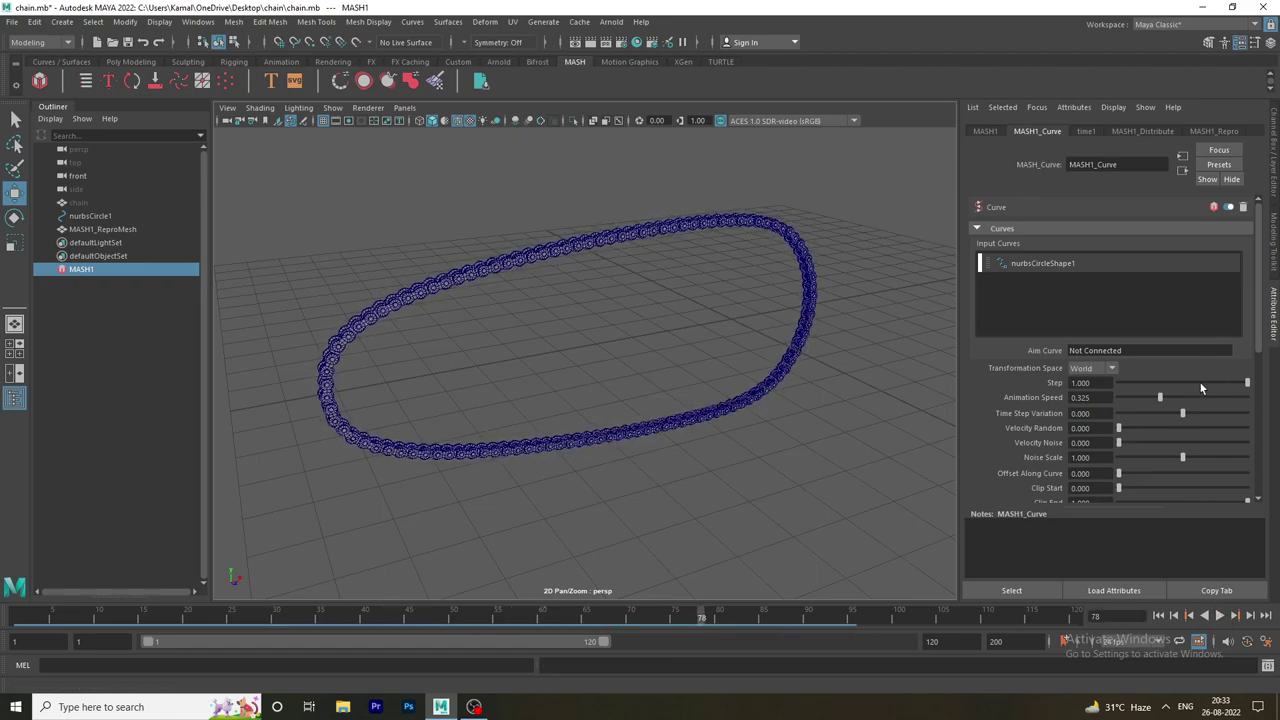
{"action": "left_click", "coordinate": [1188, 398]}
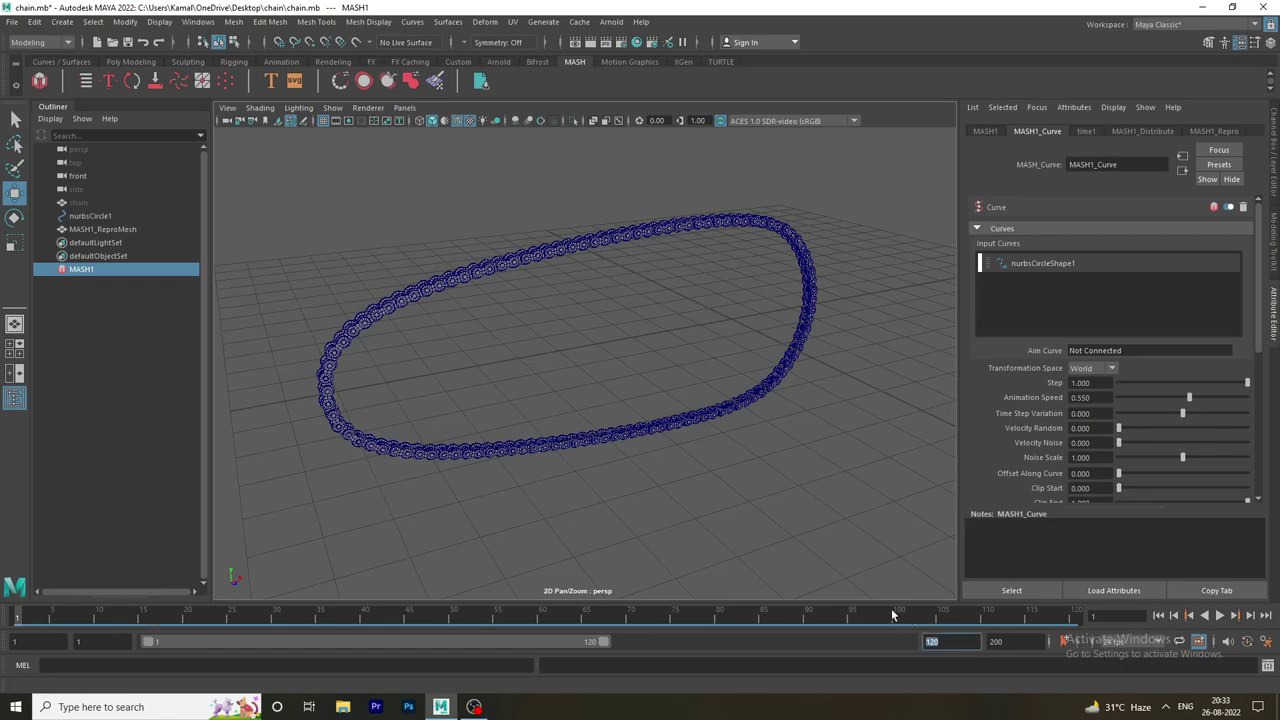
Extend the playback end frame to 200 and play the longer range.
{"action": "type", "text": "200"}
{"action": "key", "text": "Return"}
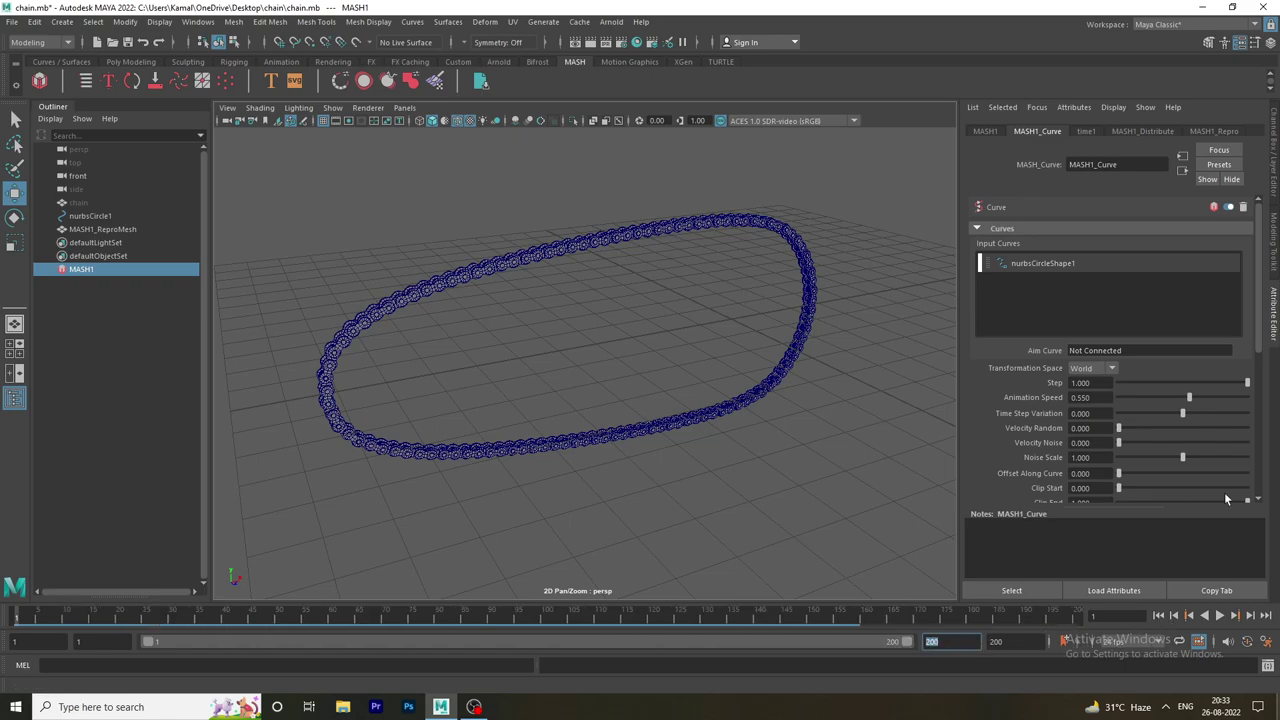
{"action": "left_click", "coordinate": [1219, 618]}
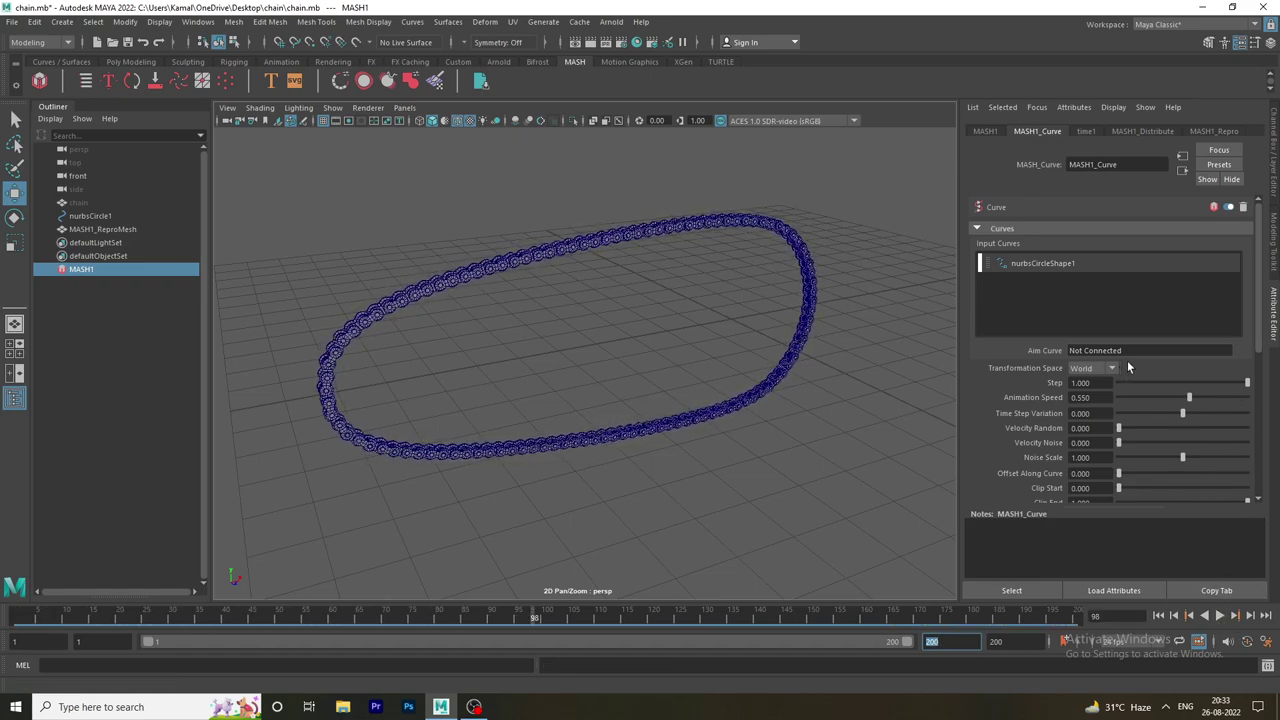
Slow the chain's Animation Speed to 0.094, previewing playback up to frame 135.
{"action": "mouse_move", "coordinate": [1189, 397]}
{"action": "left_mouse_down"}
{"action": "mouse_move", "coordinate": [1238, 401]}
{"action": "mouse_move", "coordinate": [1093, 402]}
{"action": "left_mouse_up"}
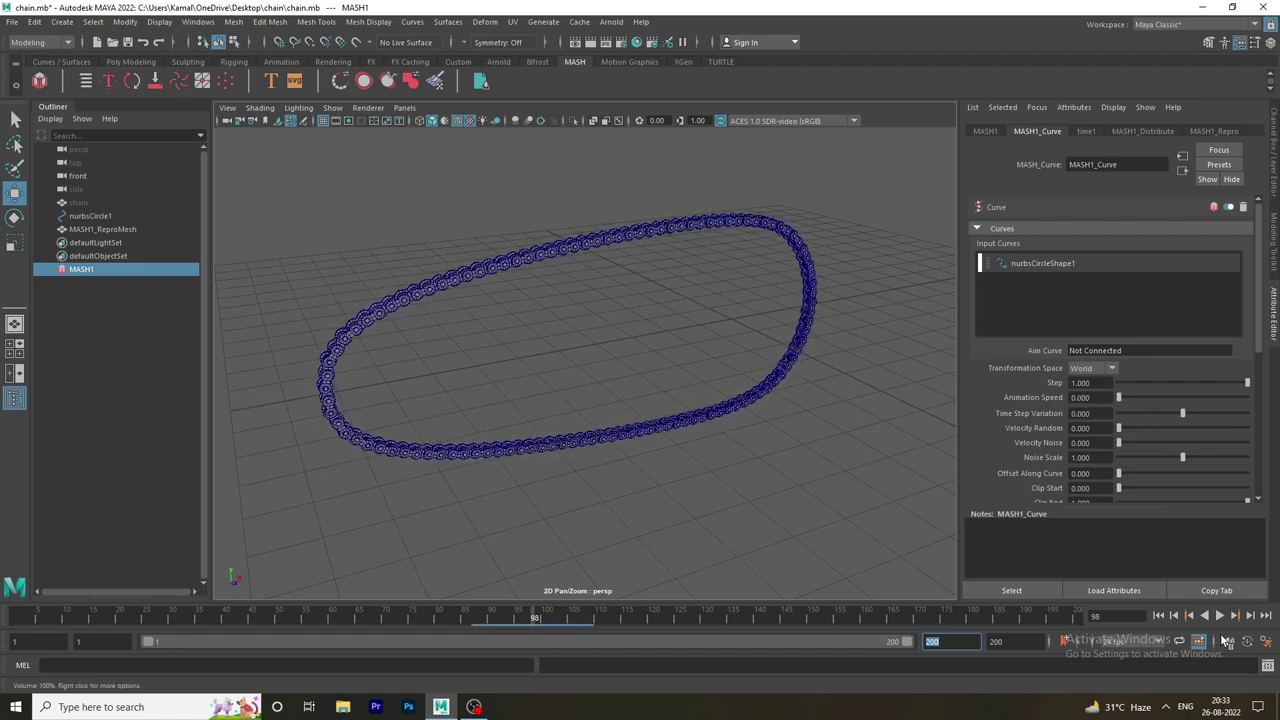
{"action": "left_click", "coordinate": [1219, 617]}
{"action": "left_click", "coordinate": [1221, 617]}
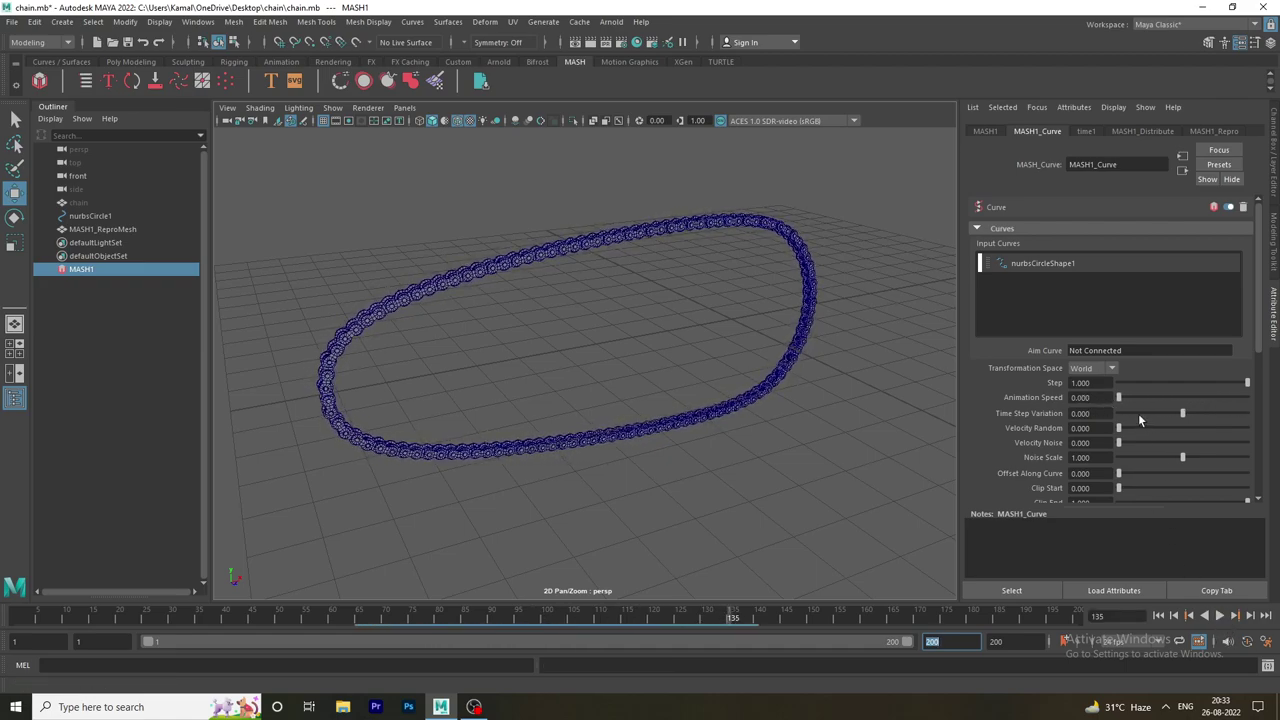
{"action": "left_click_drag", "start_coordinate": [1129, 398], "coordinate": [1131, 398]}
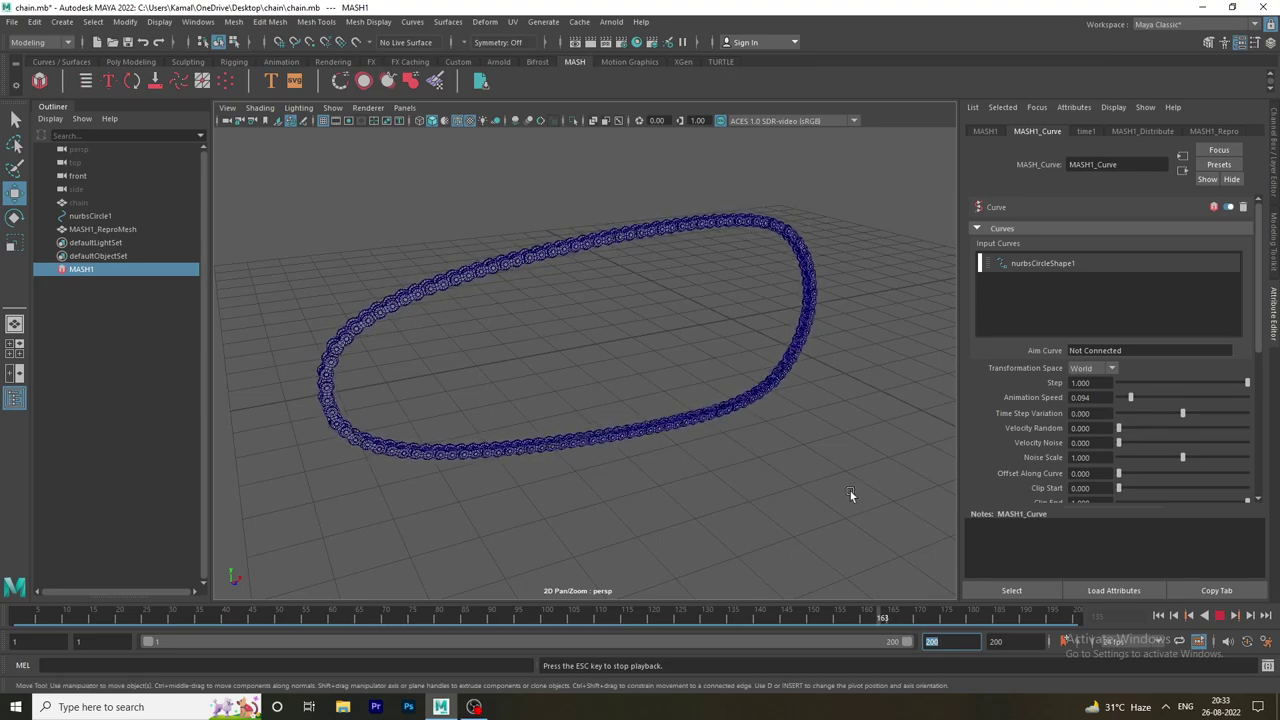
Hide the Attribute Editor with Ctrl+A, deselect the chain, and orbit around the looping animation.
{"action": "key", "text": "ctrl+a"}
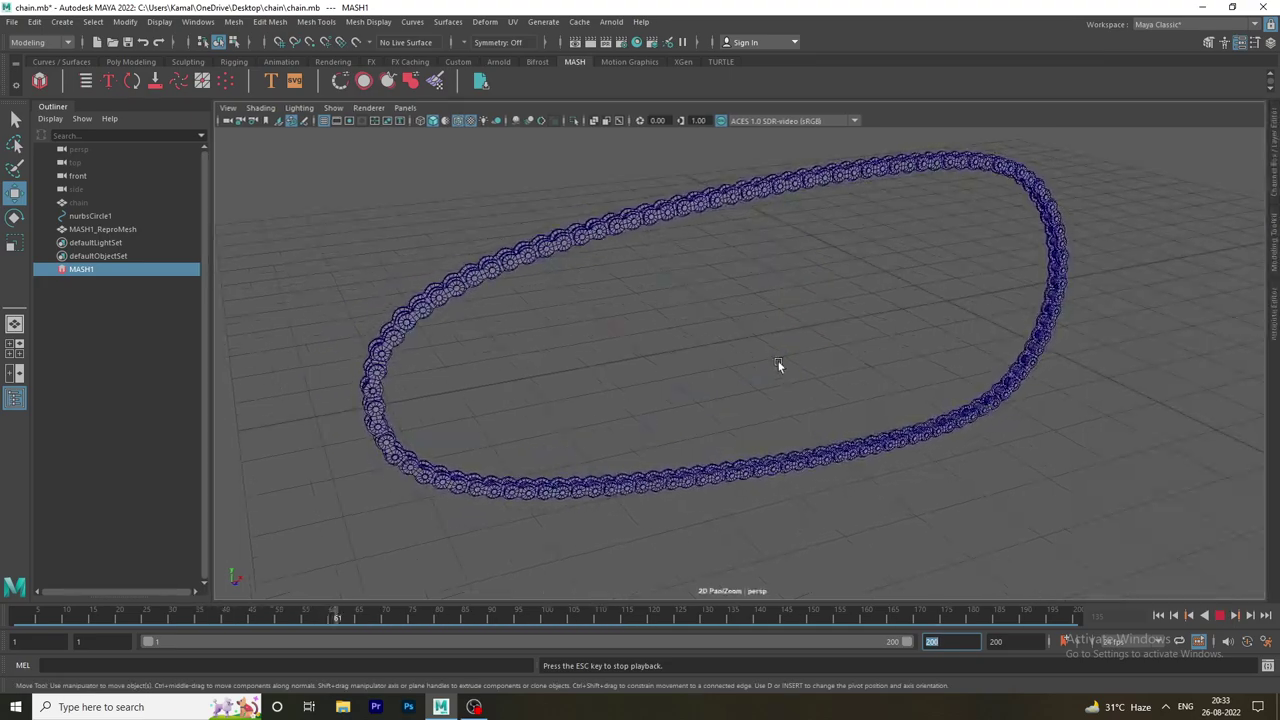
{"action": "left_click_drag", "start_coordinate": [771, 365], "coordinate": [899, 311], "text": "alt"}
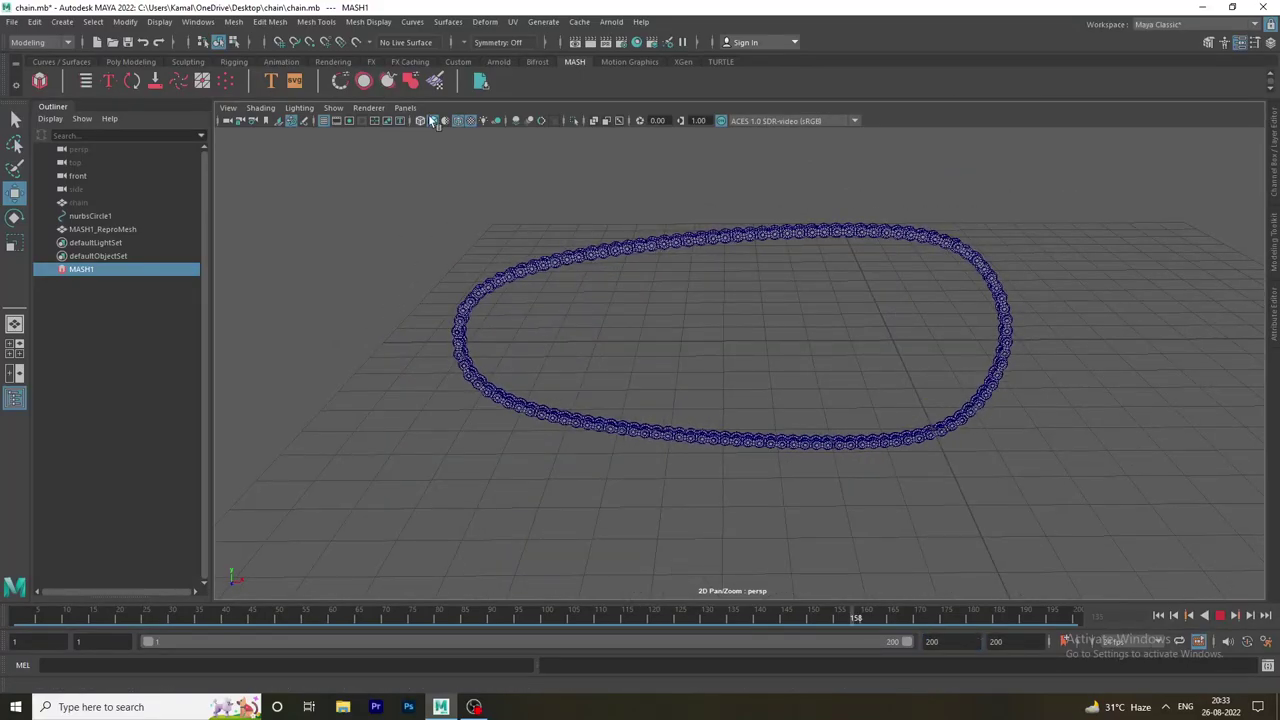
{"action": "left_click", "coordinate": [720, 272]}
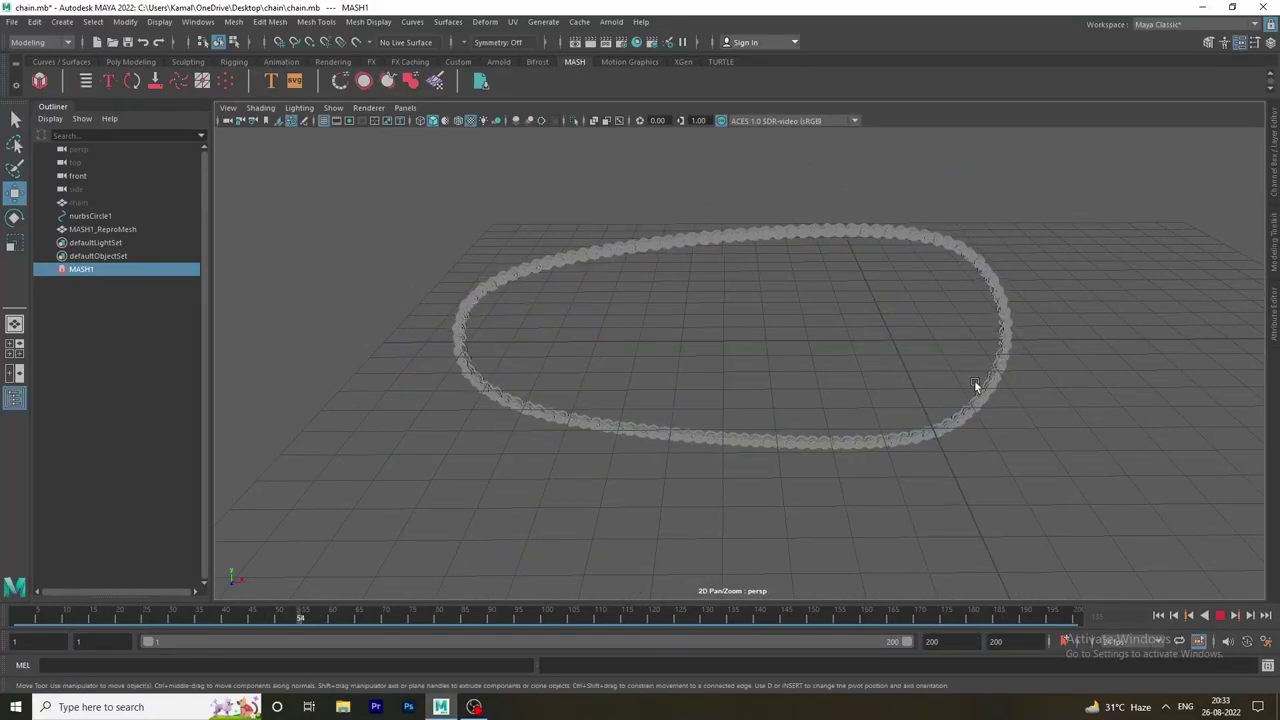
{"action": "mouse_move", "coordinate": [1070, 433]}
{"action": "left_mouse_down", "text": "alt"}
{"action": "mouse_move", "coordinate": [1042, 447]}
{"action": "mouse_move", "coordinate": [957, 428]}
{"action": "left_mouse_up", "text": "alt"}
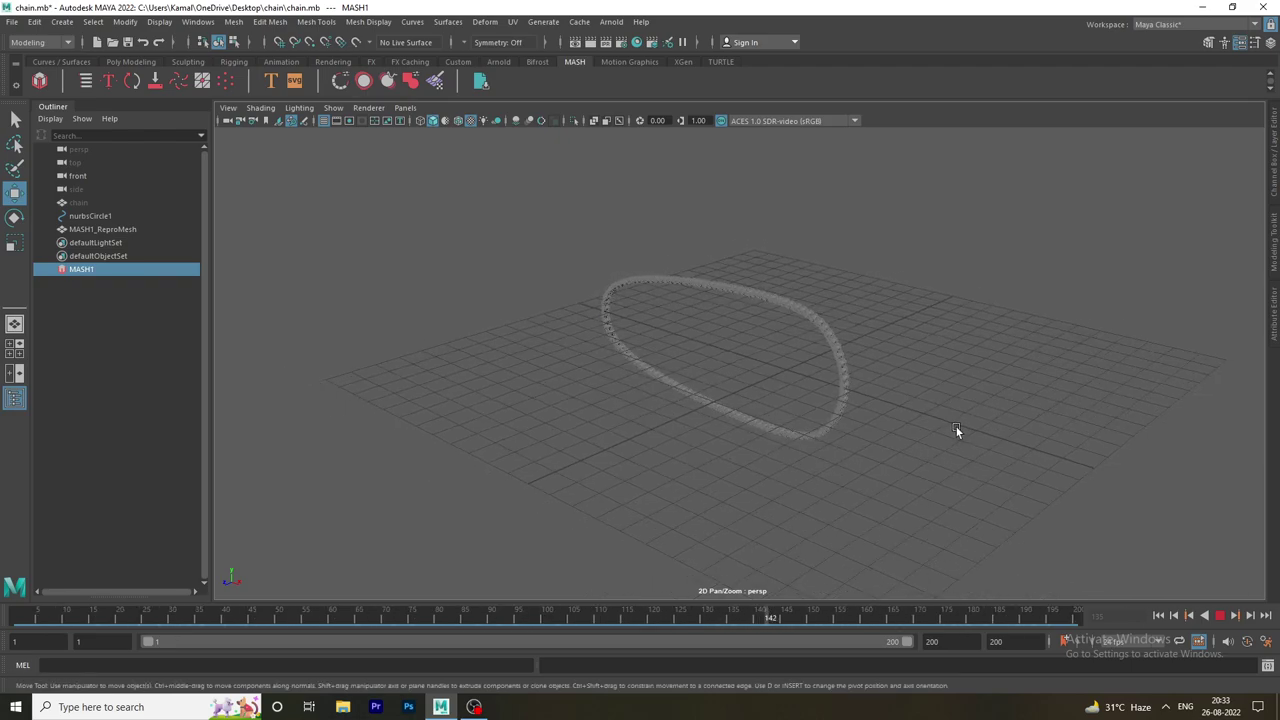
{"action": "left_click_drag", "start_coordinate": [956, 427], "coordinate": [837, 431], "text": "alt"}
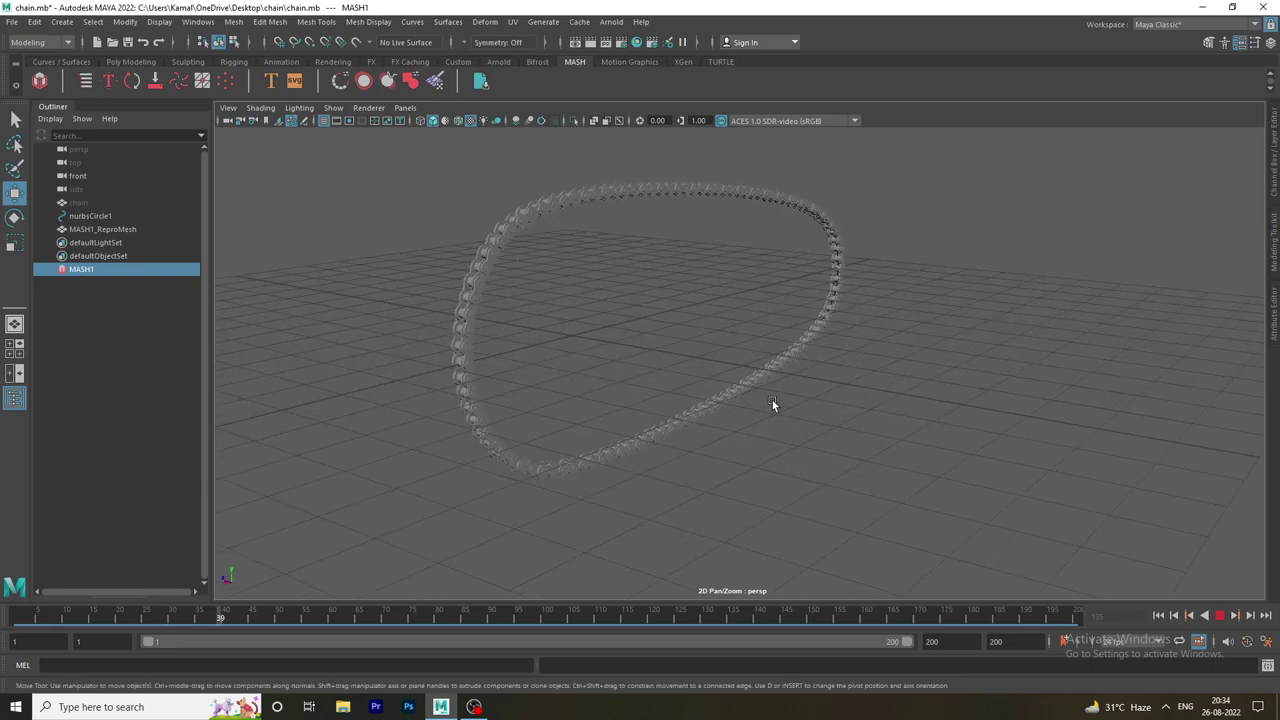